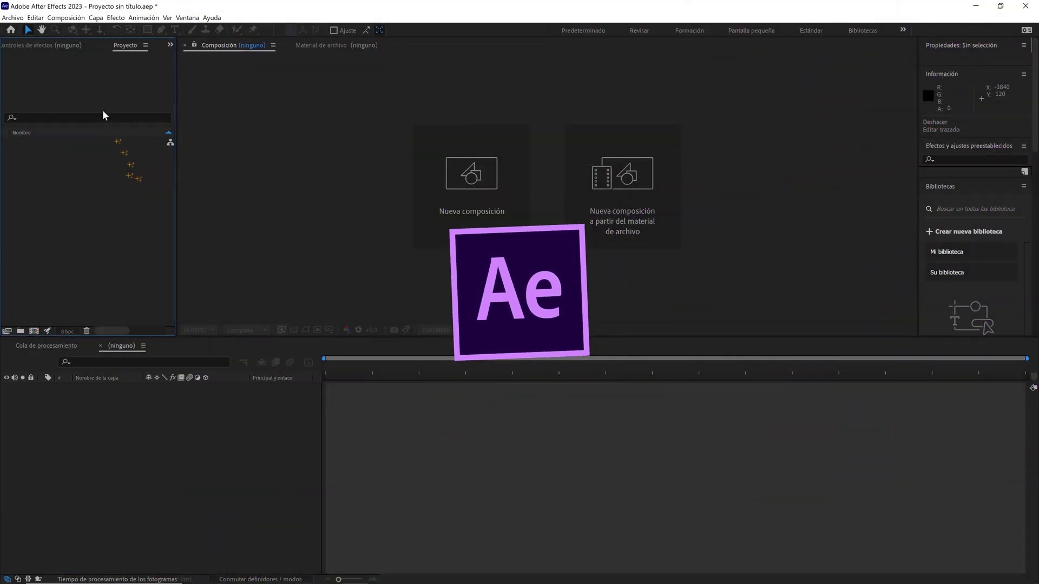
# - Make a new composition 'animación': 2000×2000 px, 60 fps, 0:00:10:00, black background
pyautogui.click(66, 17)
pyautogui.click(81, 28)
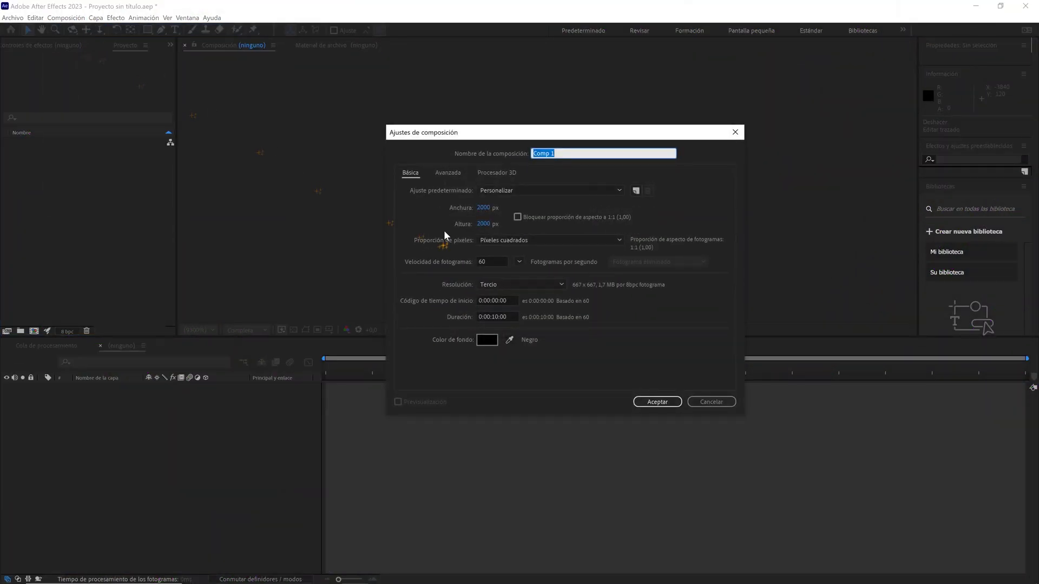
pyautogui.write('animación')
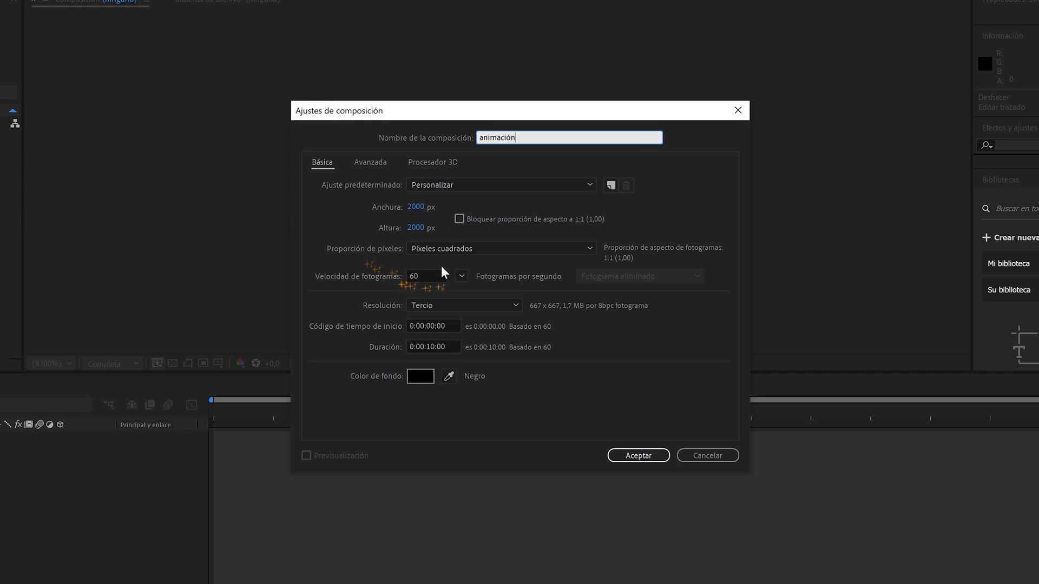
pyautogui.click(421, 207)
pyautogui.click(422, 228)
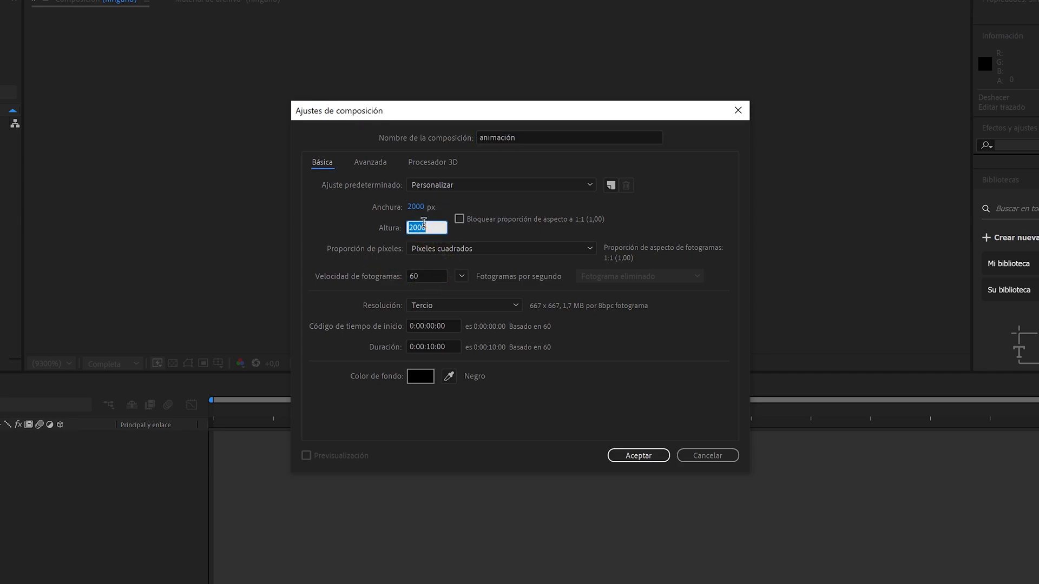
pyautogui.click(431, 275)
pyautogui.click(456, 347)
pyautogui.click(644, 456)
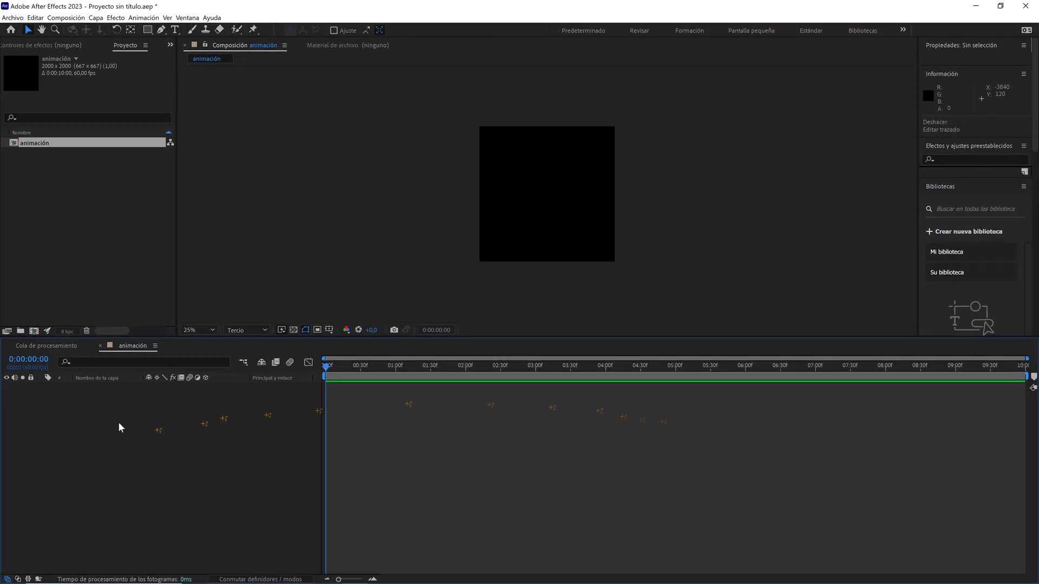
# - Create a new shape layer containing an ellipse path with a fill
pyautogui.rightClick(118, 425)
pyautogui.moveTo(240, 430)
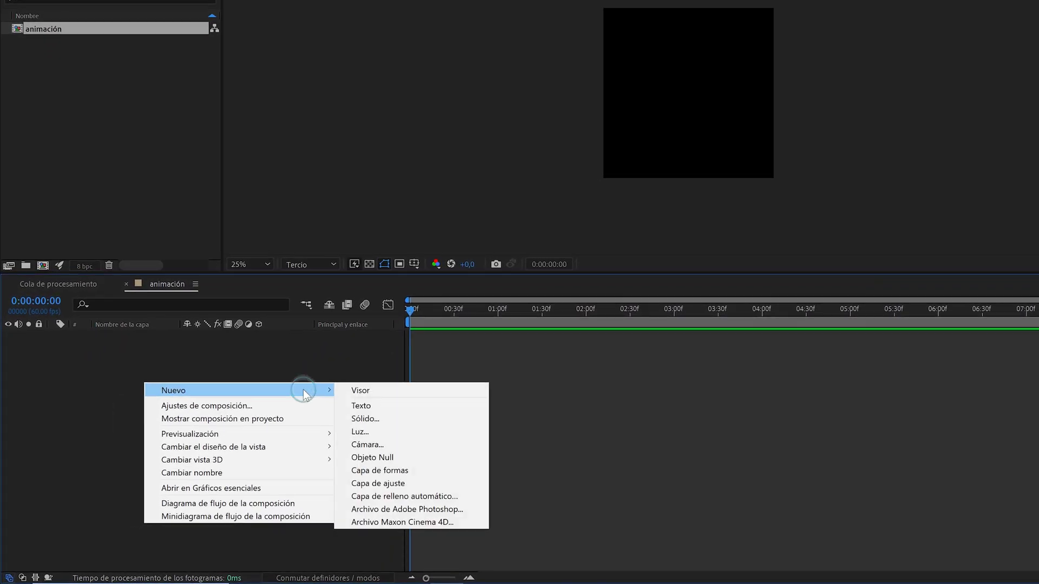
pyautogui.click(408, 468)
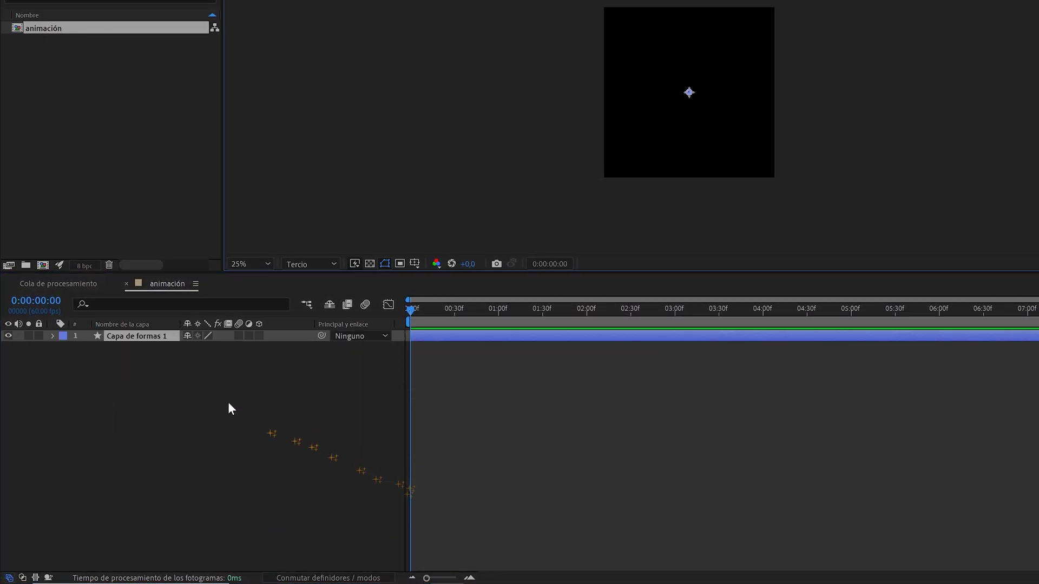
pyautogui.click(54, 336)
pyautogui.click(307, 348)
pyautogui.click(281, 354)
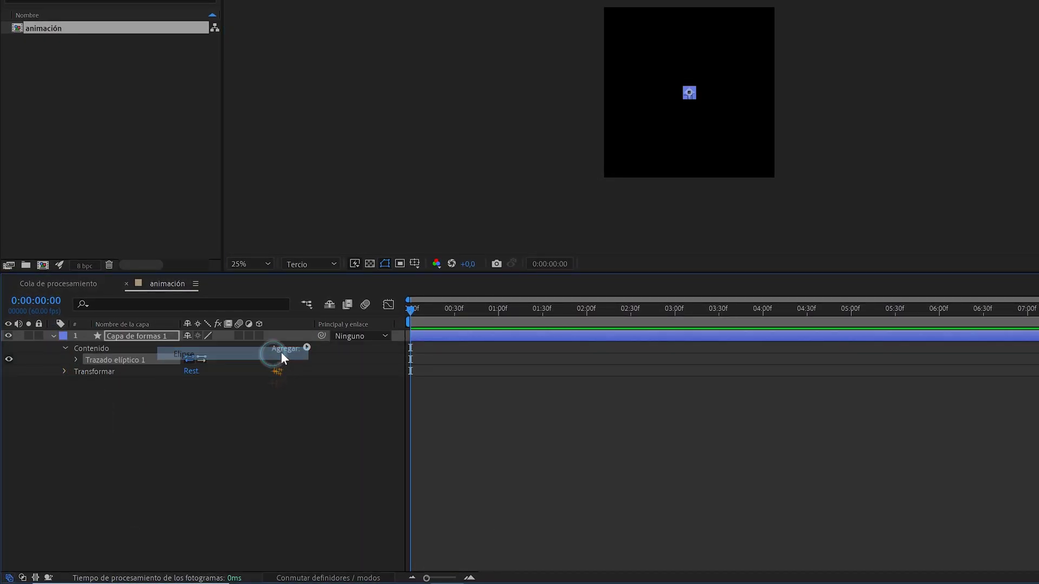
pyautogui.click(306, 348)
pyautogui.click(225, 391)
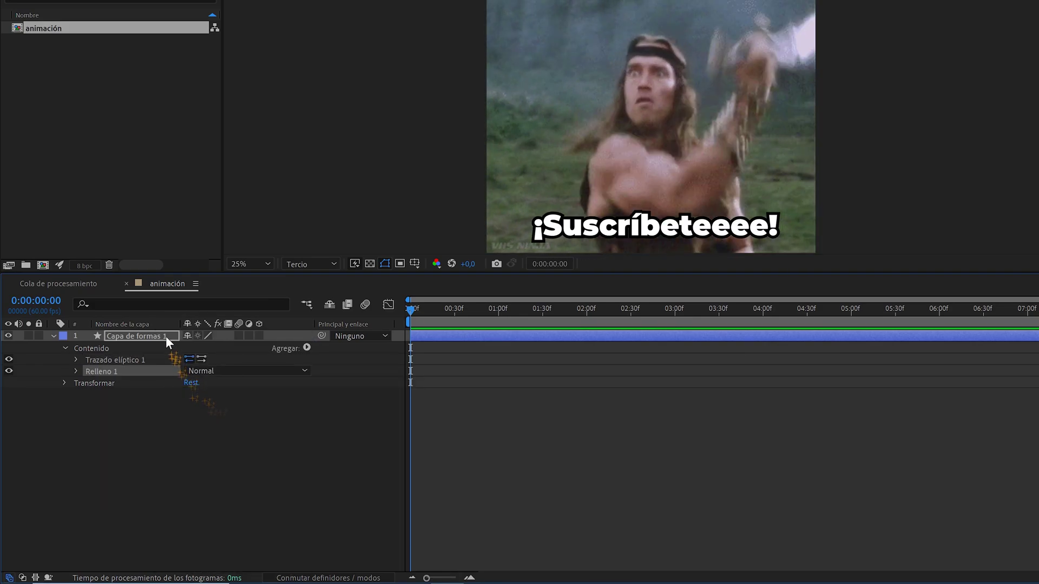
# - Rename the layer 'círculo' and set its ellipse size to 2000 × 2000
pyautogui.press('Return')
pyautogui.write('círculo')
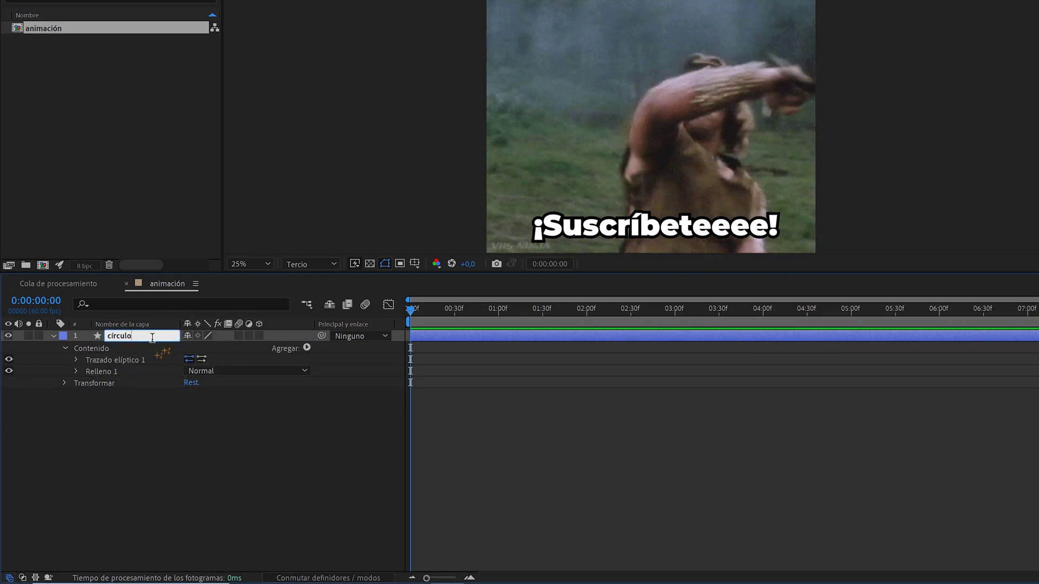
pyautogui.click(78, 360)
pyautogui.moveTo(206, 370); pyautogui.dragTo(246, 370)
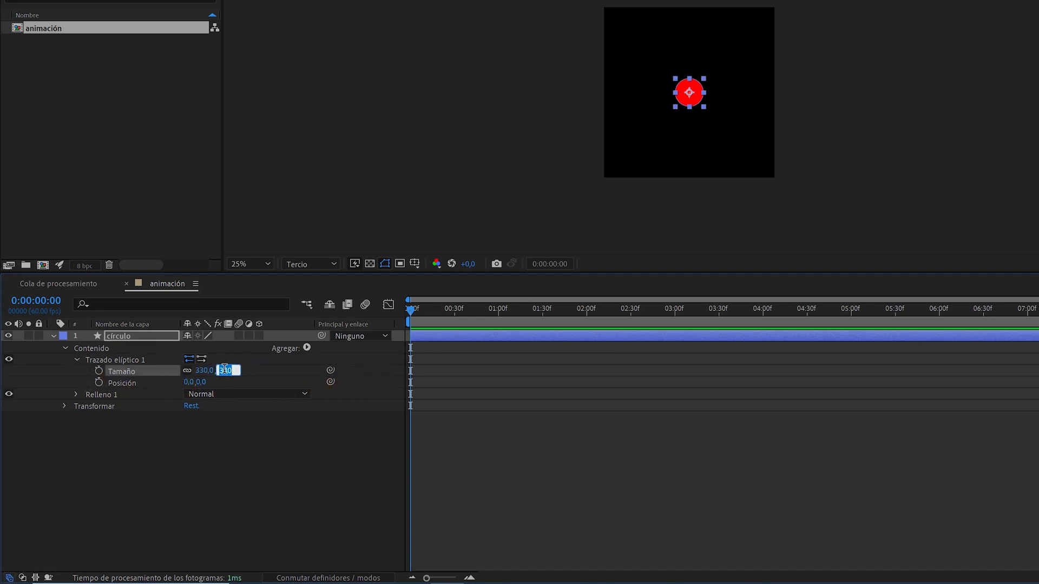
pyautogui.write('2000')
pyautogui.click(256, 374)
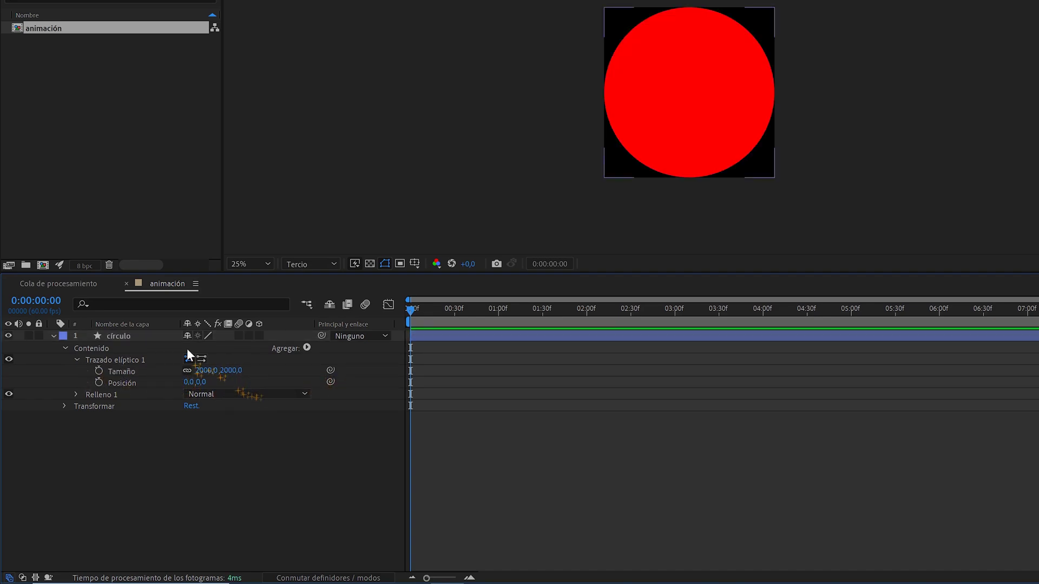
pyautogui.click(162, 335)
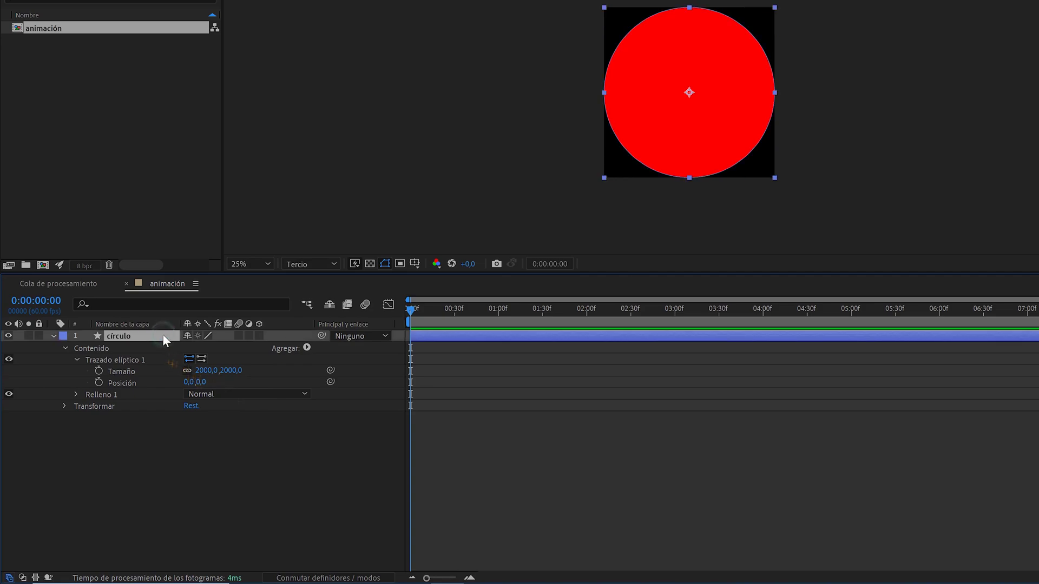
pyautogui.click(415, 264)
# - Turn on the grid overlay and enable snapping to the grid
pyautogui.click(421, 322)
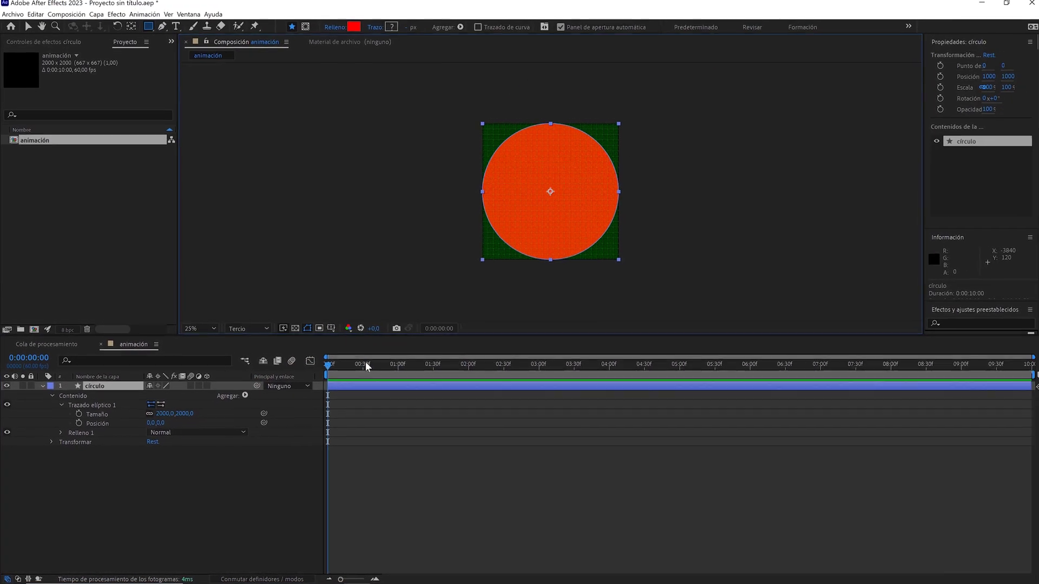
pyautogui.click(169, 18)
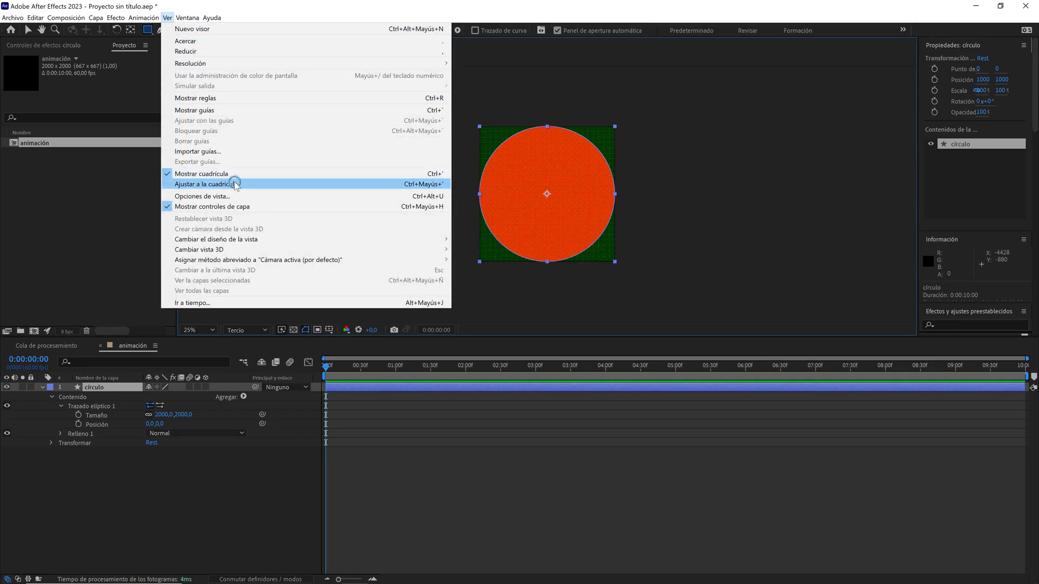
pyautogui.click(234, 184)
# - Drag the circle until its position snaps to 2000, 2000, the bottom-right corner
pyautogui.click(34, 30)
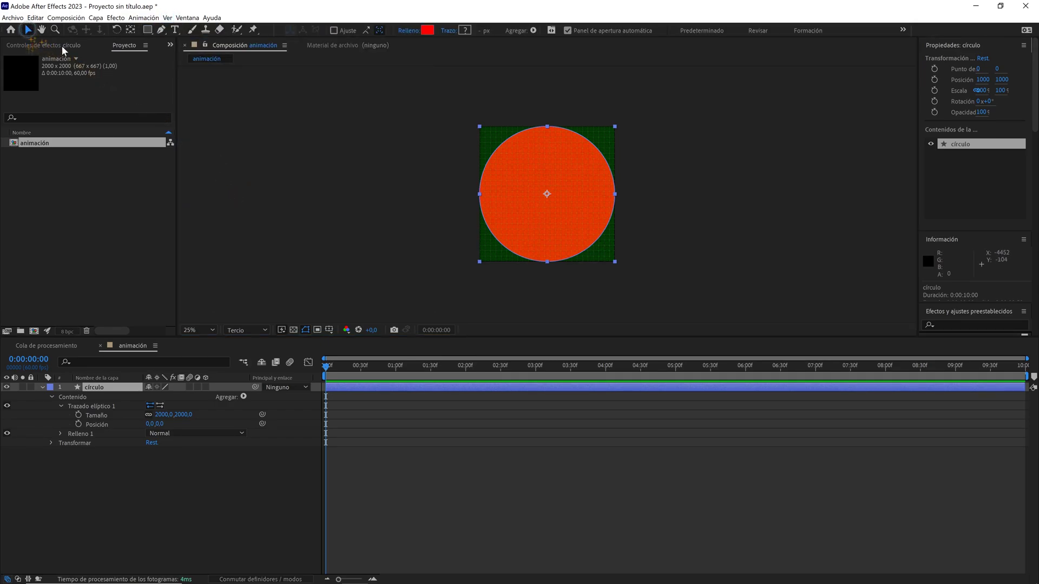
pyautogui.press('.')
pyautogui.moveTo(576, 256); pyautogui.dragTo(506, 216)
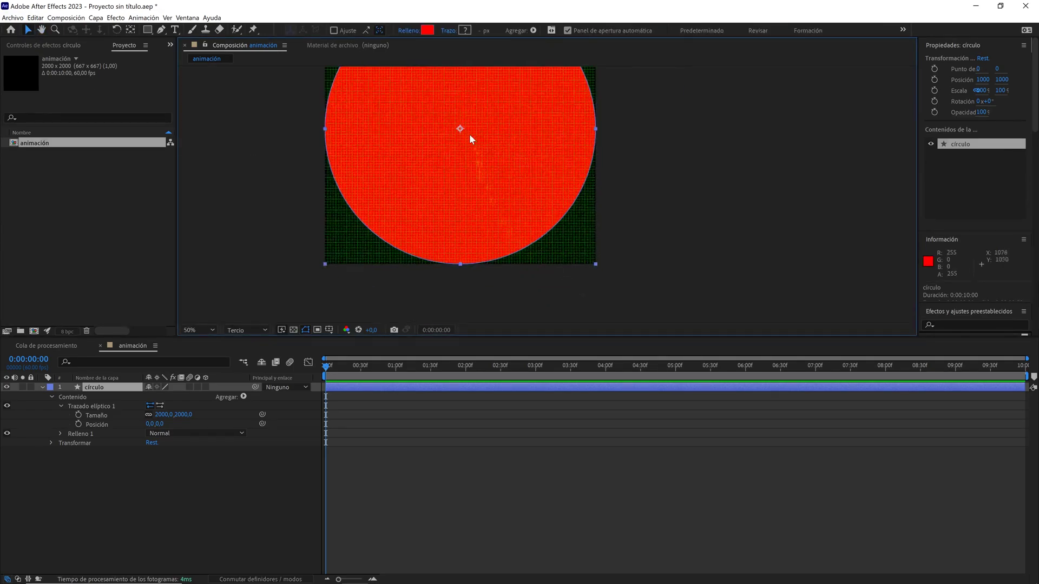
pyautogui.moveTo(509, 173)
pyautogui.mouseDown()
pyautogui.moveTo(590, 261)
pyautogui.moveTo(590, 167)
pyautogui.moveTo(603, 213)
pyautogui.mouseUp()
pyautogui.press('.')
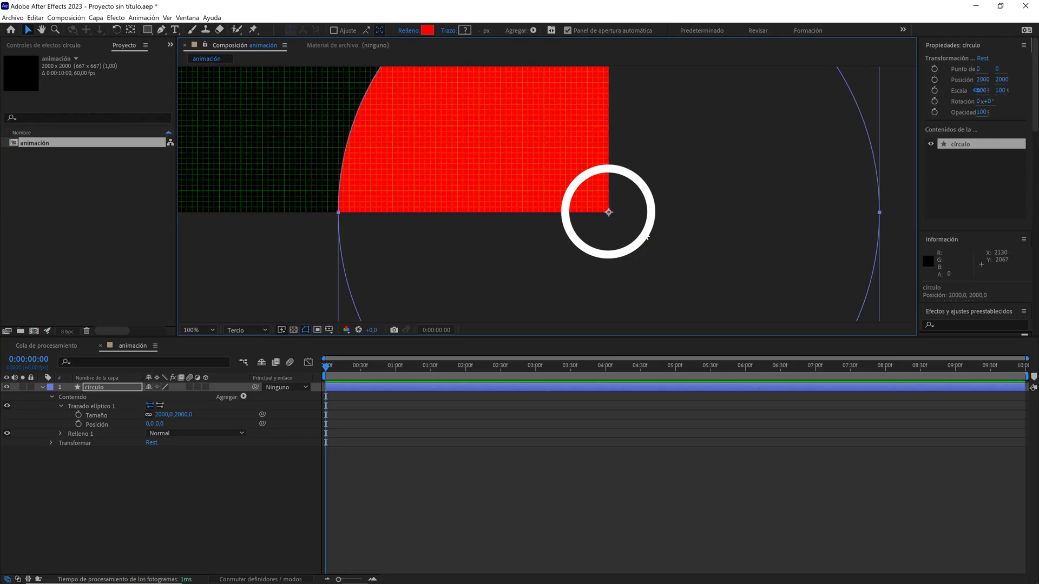
pyautogui.press(',')
pyautogui.press(',')
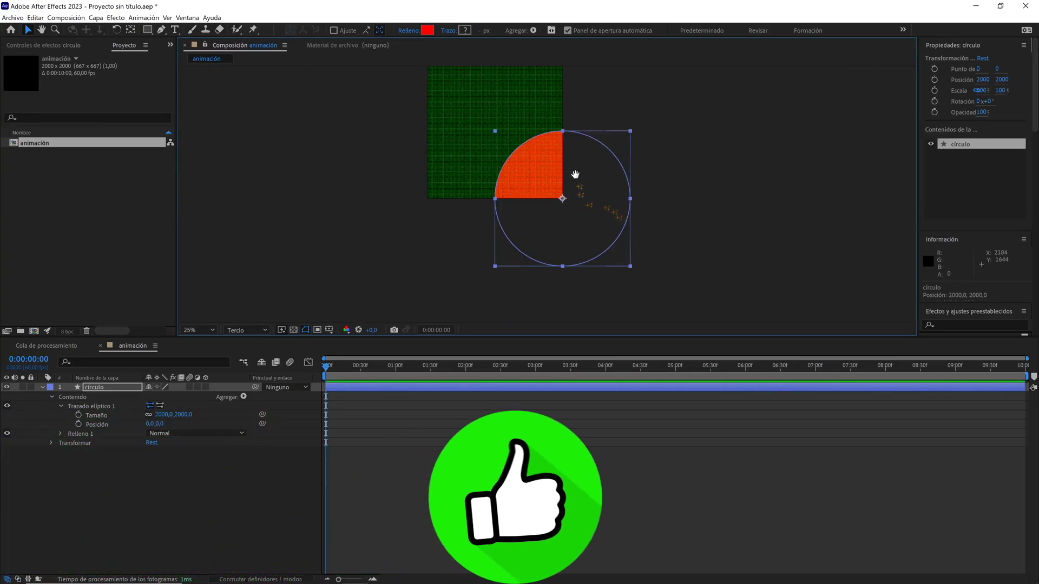
pyautogui.moveTo(575, 174); pyautogui.dragTo(623, 216)
# - Set a Posición keyframe on círculo and show Position and Scale together
pyautogui.press('v')
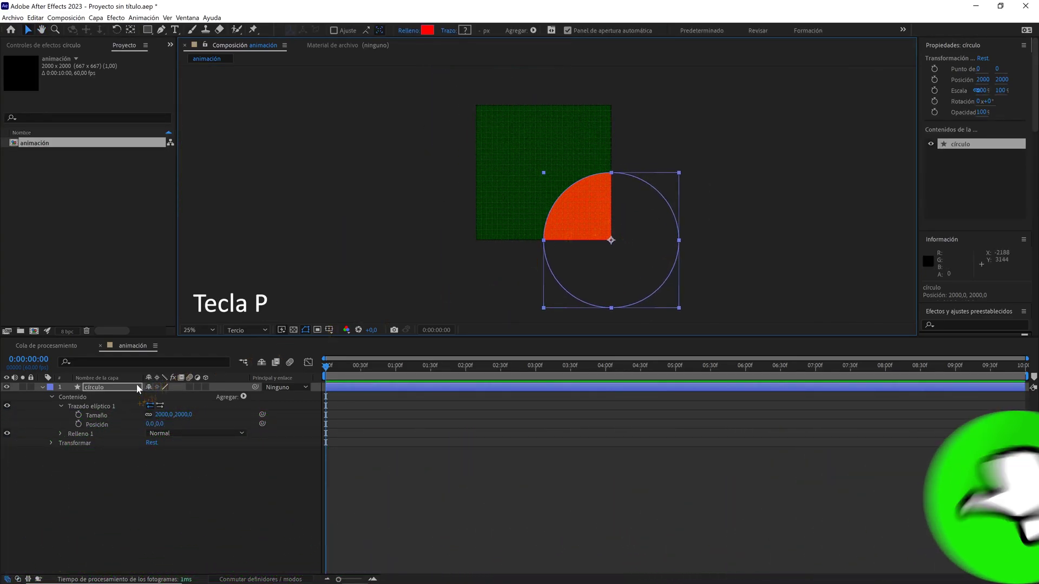
pyautogui.press('p')
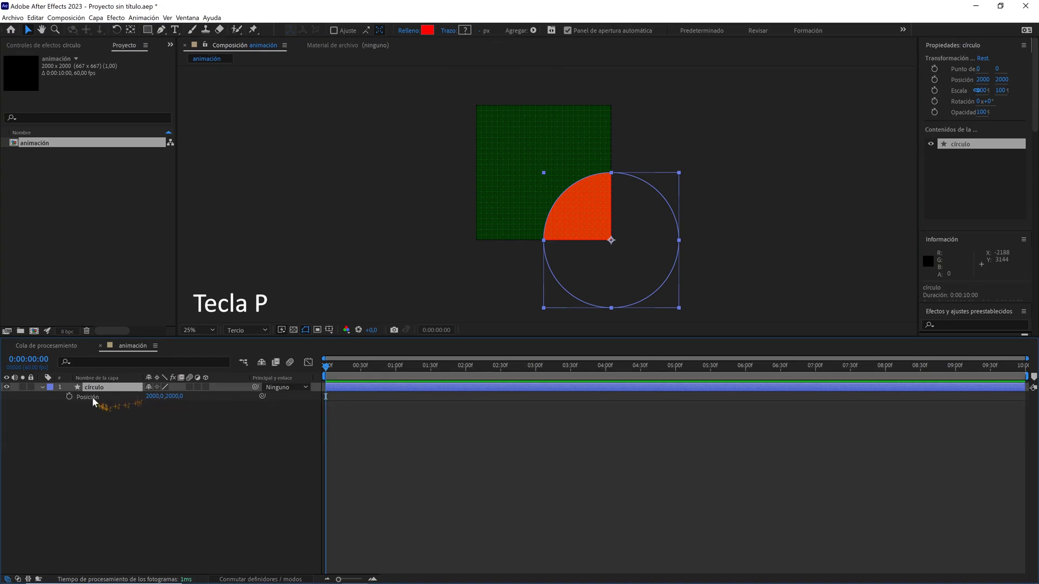
pyautogui.click(69, 397)
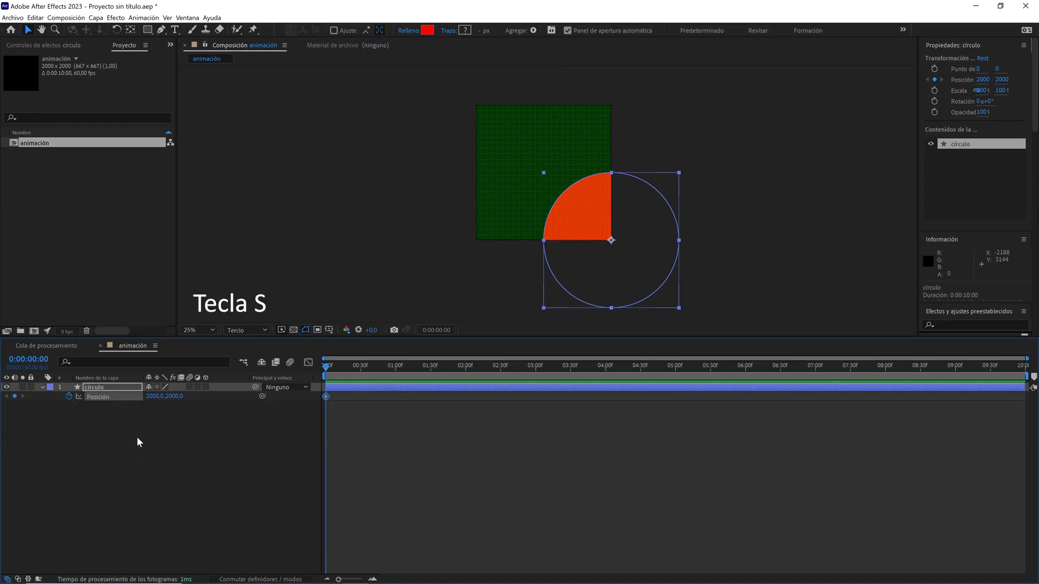
pyautogui.press('s')
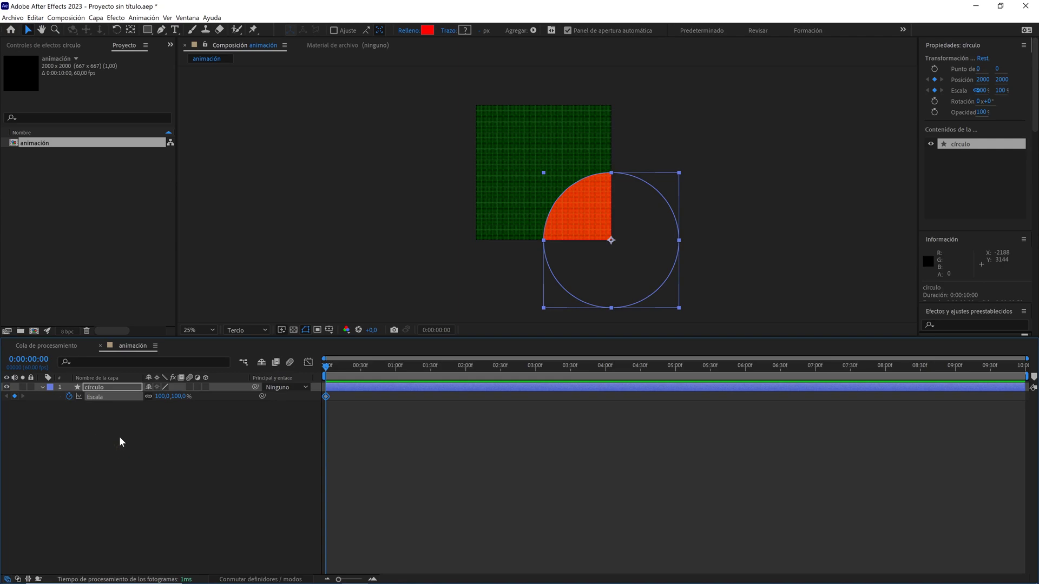
pyautogui.hotkey('shift', 'p')
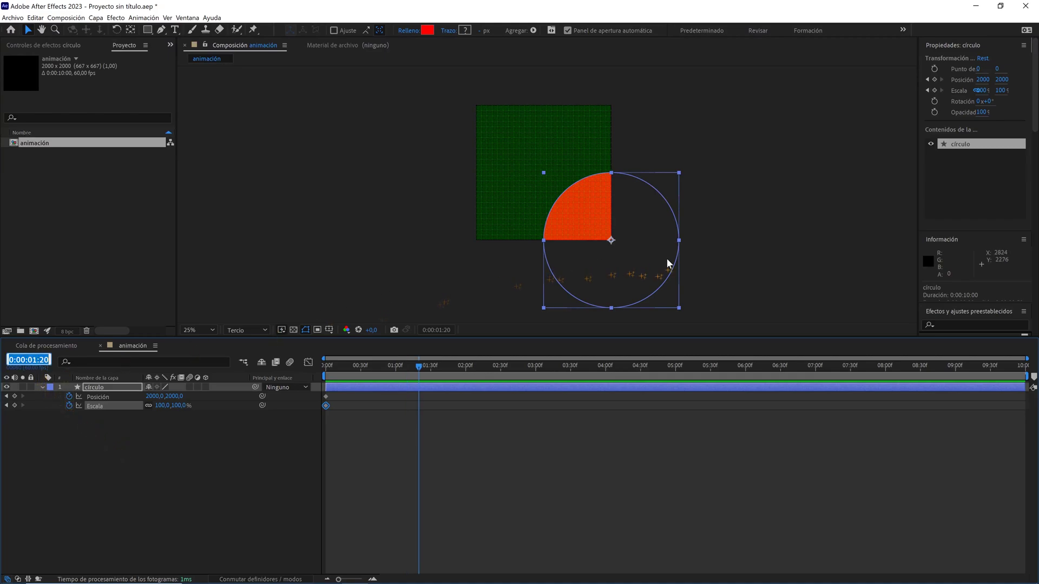
# - At 0:00:01:20 move the circle to 0,0, add a Scale keyframe, then return to 0:00:00:40
pyautogui.moveTo(669, 264); pyautogui.dragTo(548, 153)
pyautogui.scroll(4, 544, 189)
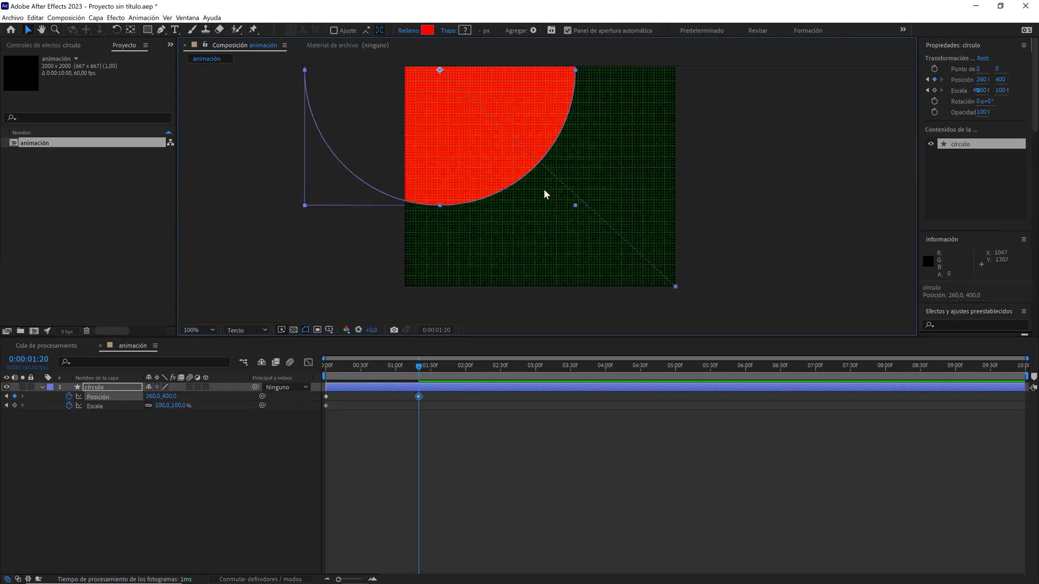
pyautogui.moveTo(656, 309); pyautogui.dragTo(540, 125)
pyautogui.scroll(-4, 557, 188)
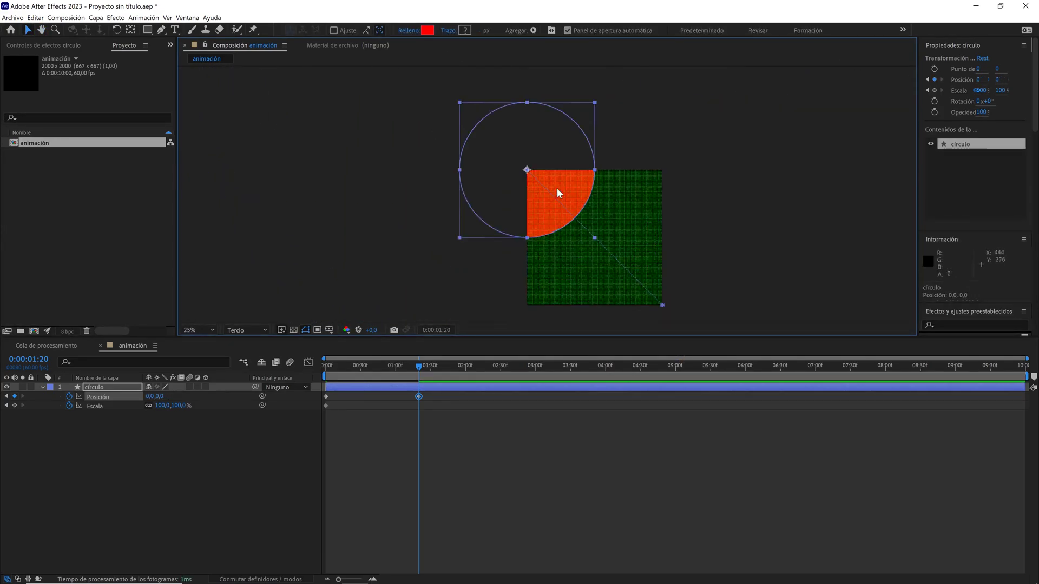
pyautogui.moveTo(558, 200); pyautogui.dragTo(524, 192)
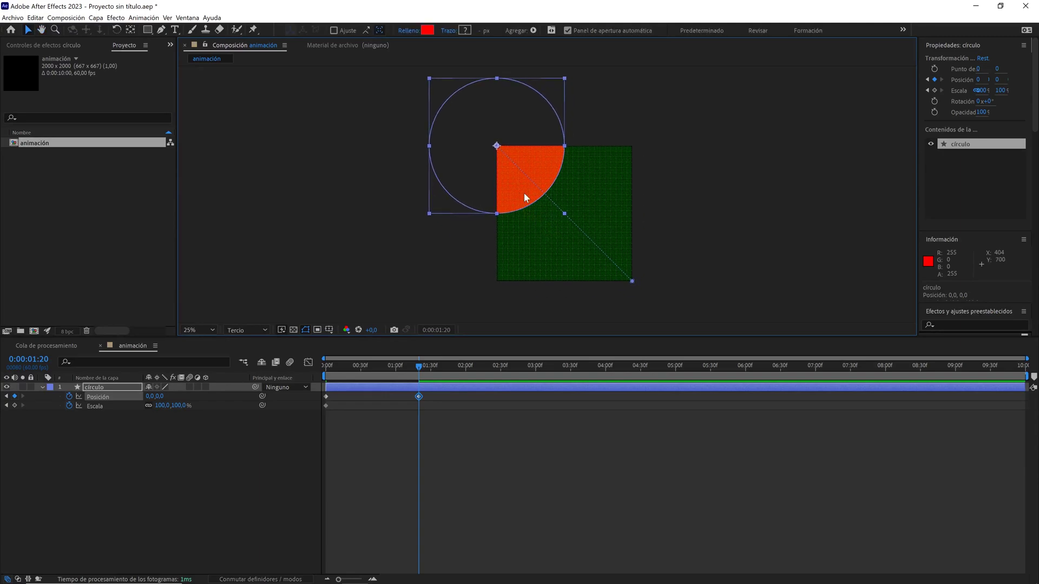
pyautogui.click(14, 405)
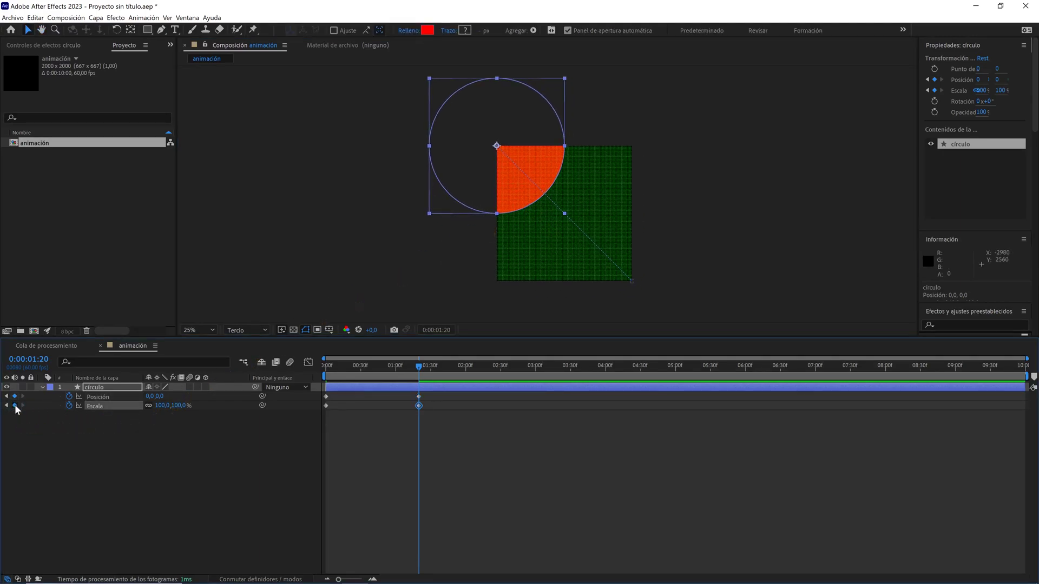
pyautogui.press('pageup')
pyautogui.press('pageup')
pyautogui.press('pageup')
pyautogui.press('pageup')
pyautogui.press('pageup')
pyautogui.press('pageup')
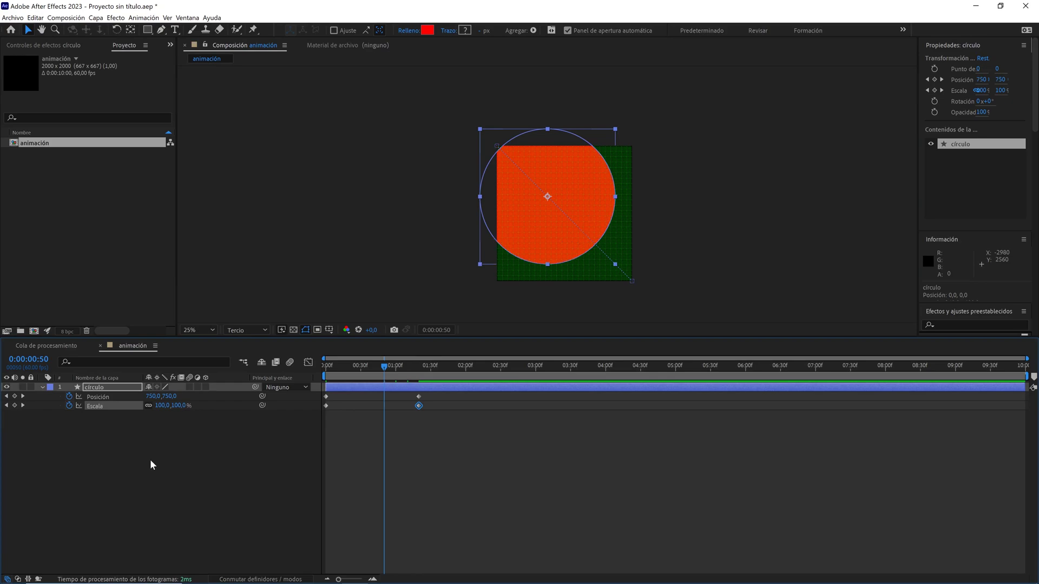
pyautogui.press('pageup')
pyautogui.press('pageup')
pyautogui.press('pageup')
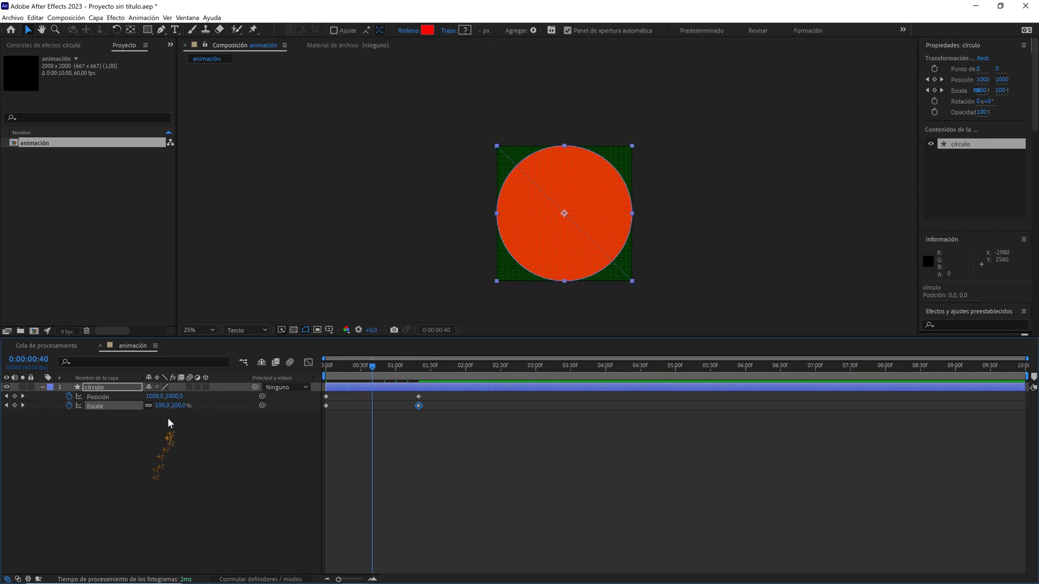
# - Set círculo's scale to 5% at 0:00:00:40 and hide the grid
pyautogui.write('5')
pyautogui.click(205, 459)
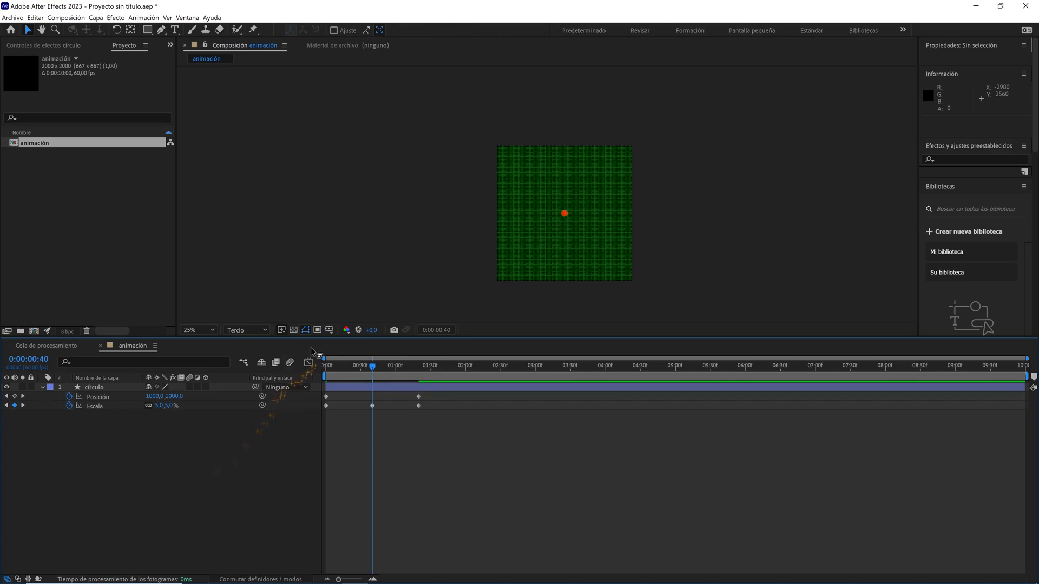
pyautogui.click(328, 331)
pyautogui.click(339, 364)
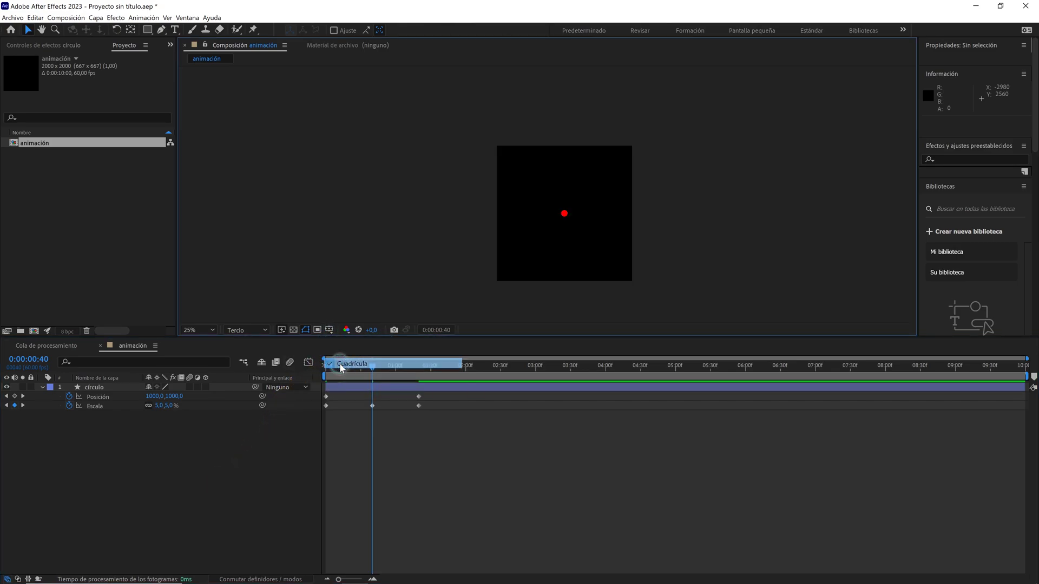
# - Set preview resolution to Quarter, fit the composition in view, and play the preview from the start
pyautogui.click(265, 330)
pyautogui.click(255, 391)
pyautogui.moveTo(352, 366); pyautogui.dragTo(285, 380)
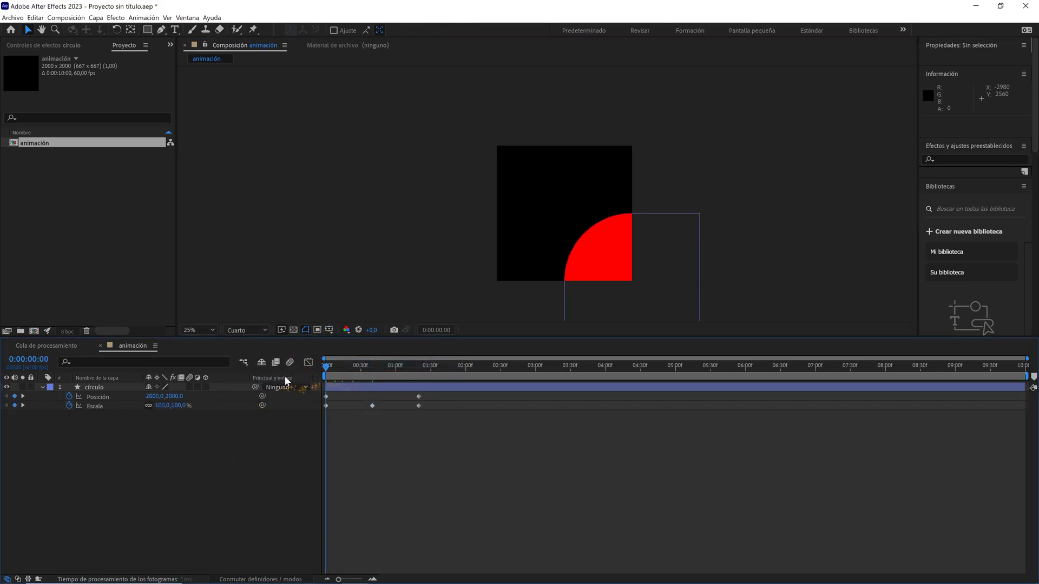
pyautogui.click(191, 328)
pyautogui.click(208, 370)
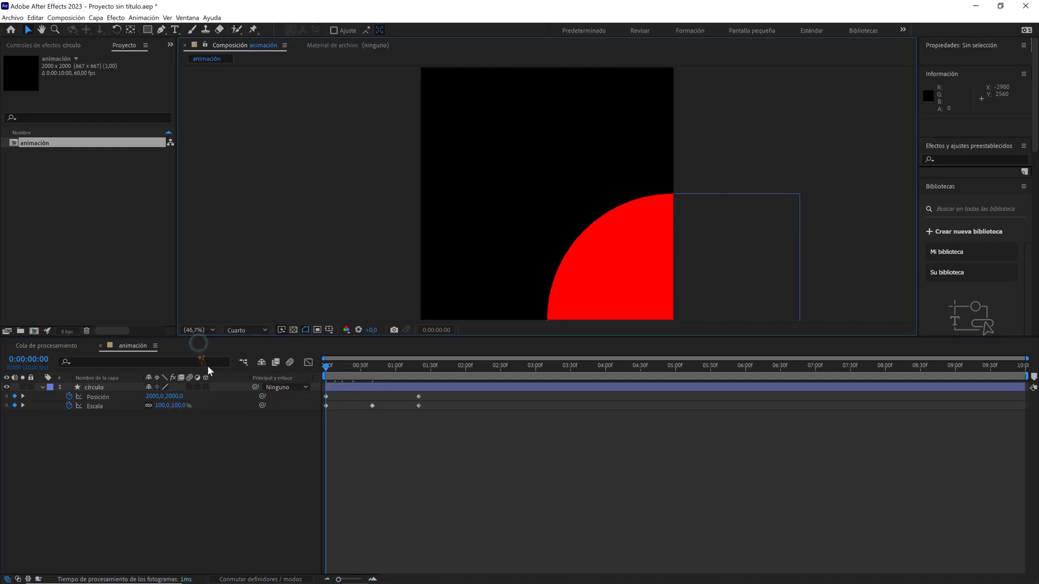
pyautogui.press('space')
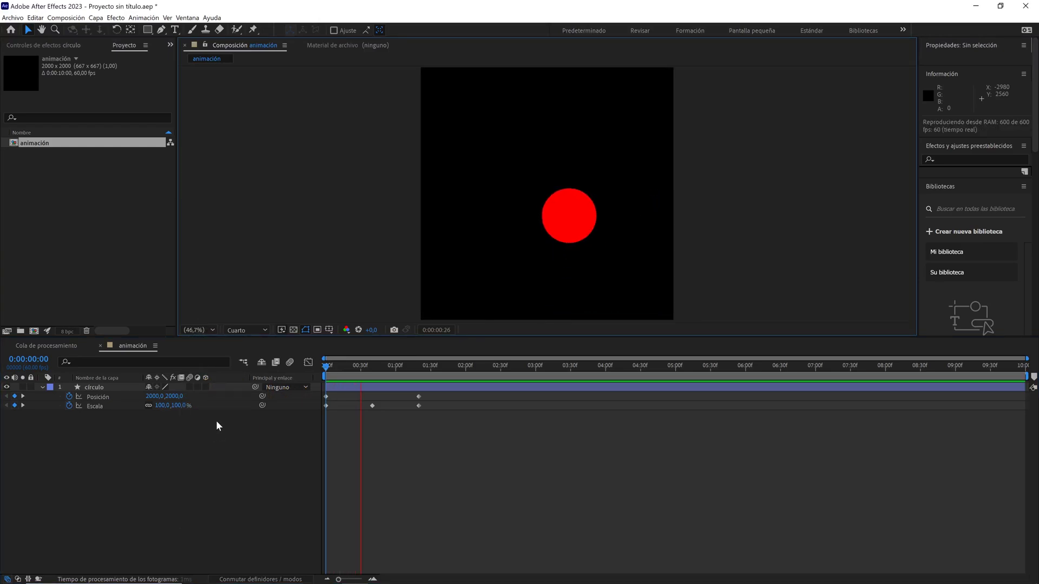
# - Apply Easy Ease to the middle Escala keyframe
pyautogui.click(394, 367)
pyautogui.moveTo(394, 394); pyautogui.dragTo(364, 413)
pyautogui.press('F9')
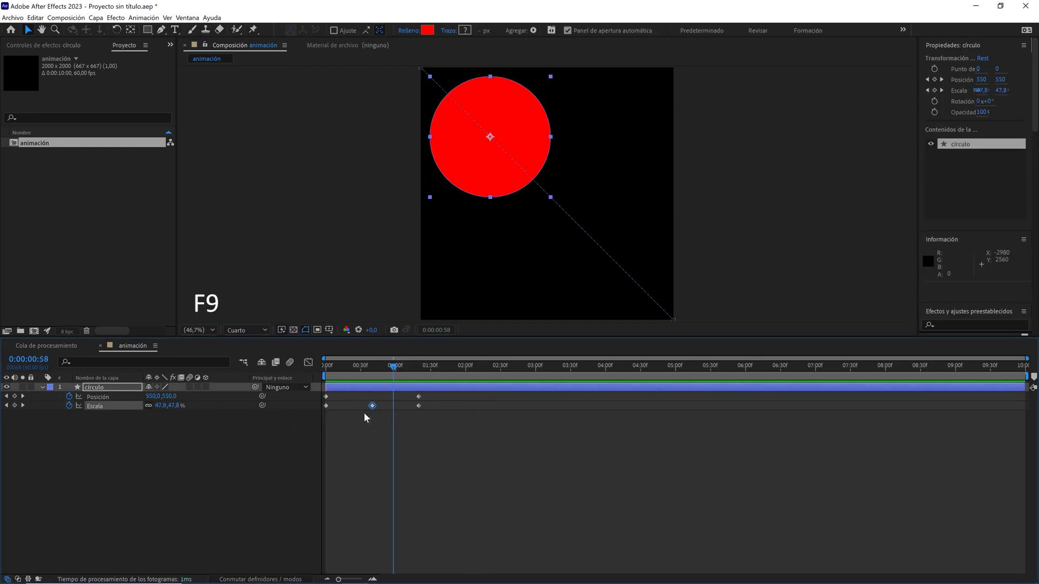
# - In the Graph Editor, raise the Escala keyframe's influence to 100% and about 97%
pyautogui.click(308, 363)
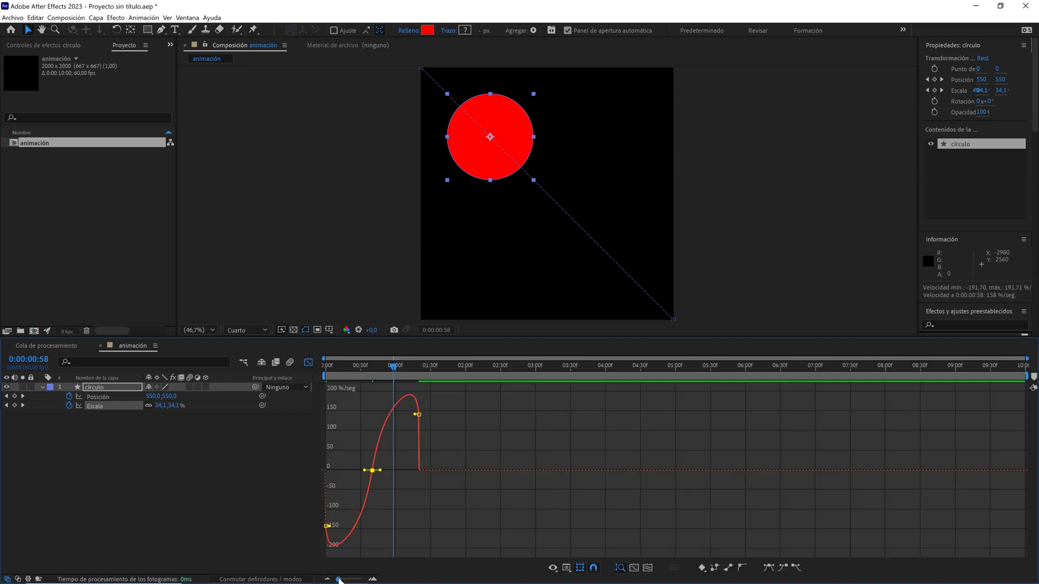
pyautogui.moveTo(339, 580); pyautogui.dragTo(351, 580)
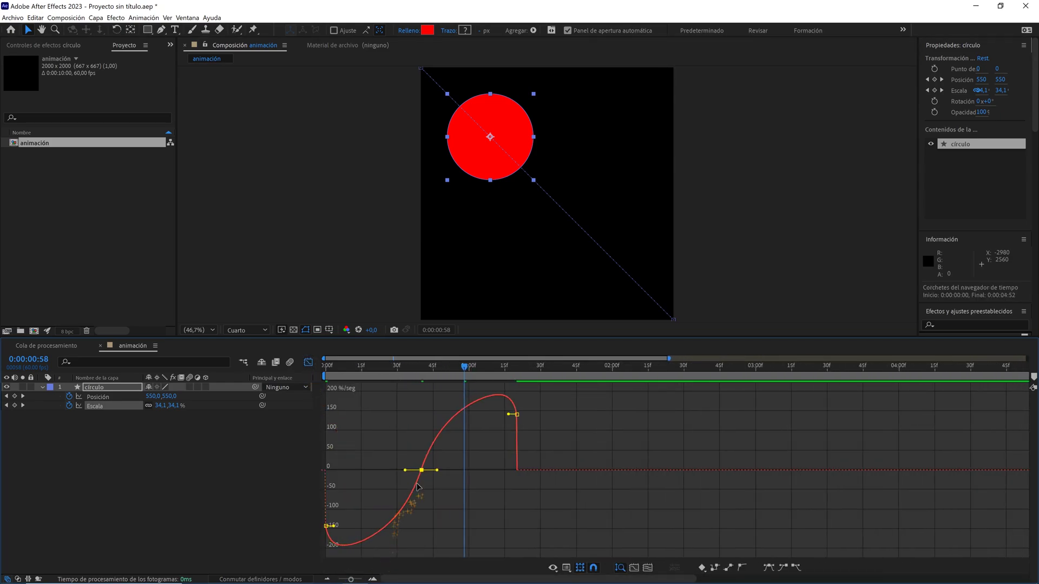
pyautogui.moveTo(439, 474); pyautogui.dragTo(502, 475)
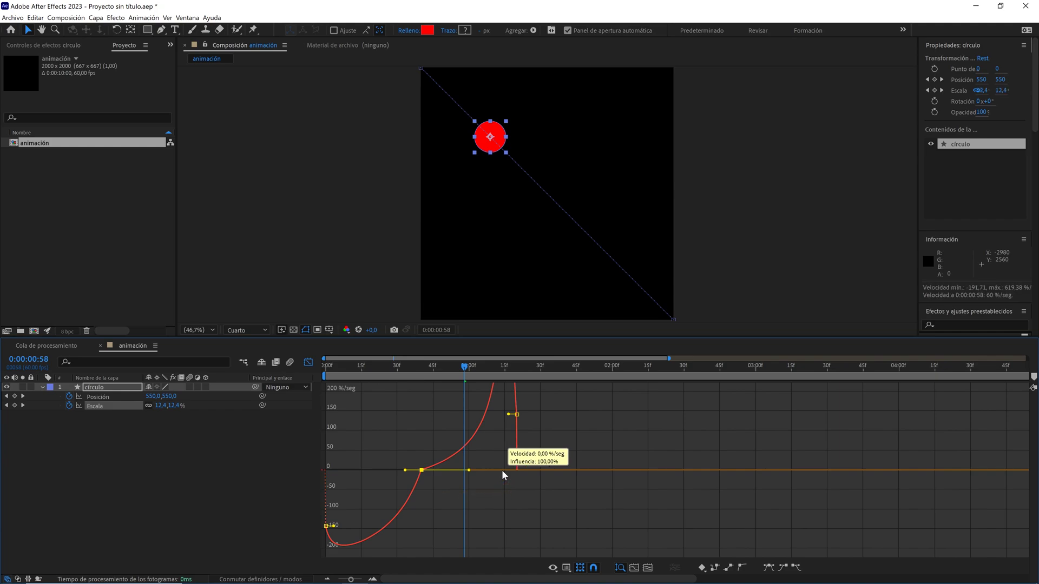
pyautogui.moveTo(403, 511); pyautogui.dragTo(356, 513)
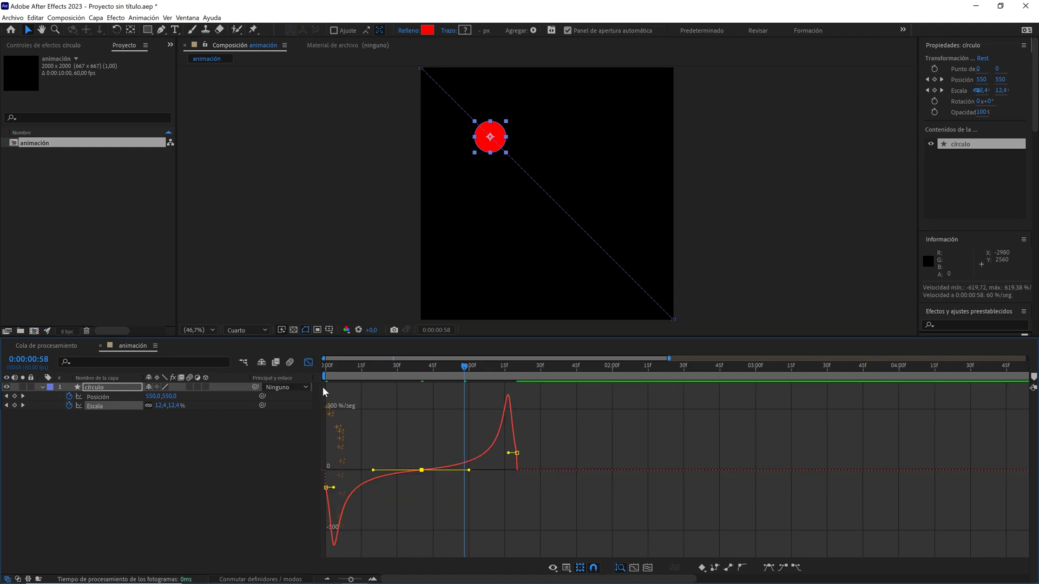
pyautogui.click(308, 363)
# - Return the playhead to the start and preview the animation again
pyautogui.moveTo(363, 377); pyautogui.dragTo(296, 375)
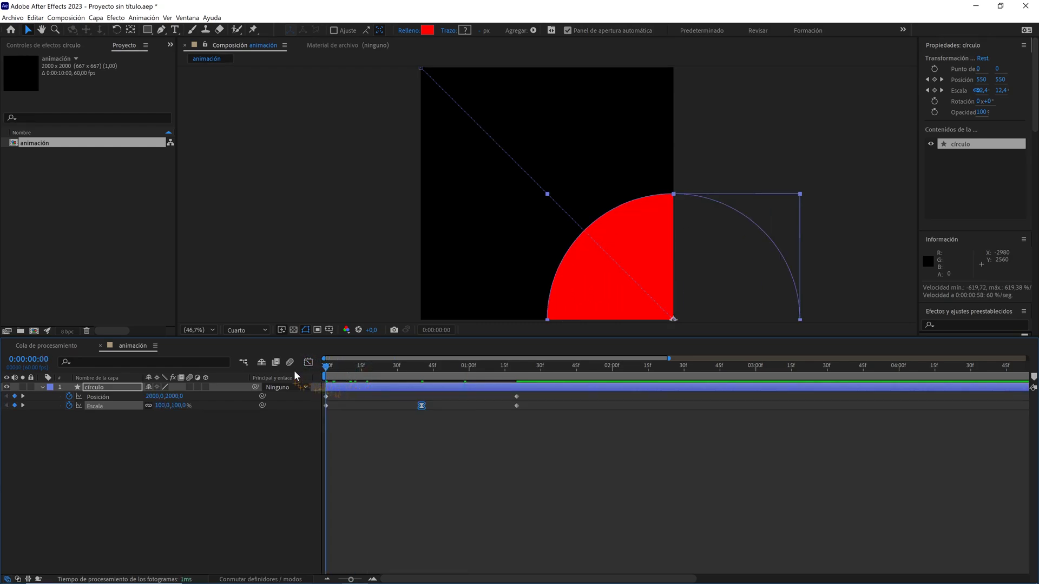
pyautogui.click(242, 440)
pyautogui.press('space')
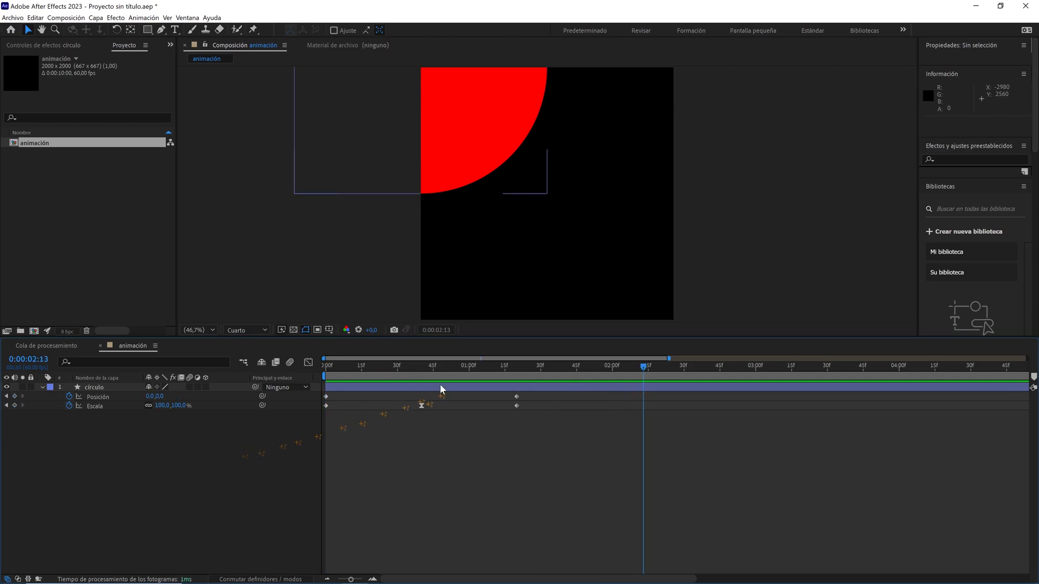
# - At 0:00:01:20, duplicate the círculo layer and rename the copy 'máscara'
pyautogui.moveTo(452, 370); pyautogui.dragTo(518, 367)
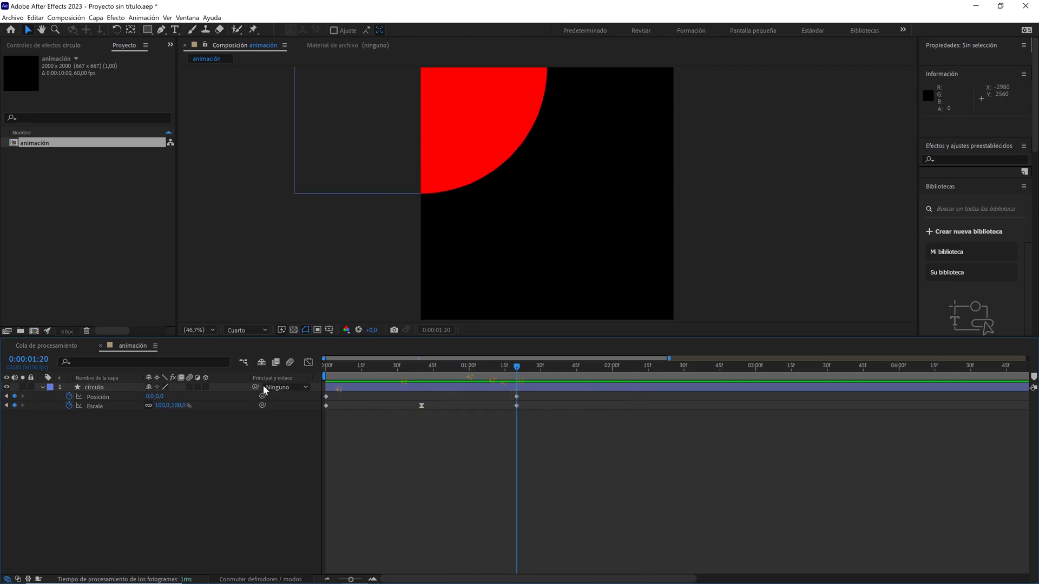
pyautogui.click(42, 387)
pyautogui.click(96, 388)
pyautogui.hotkey('ctrl', 'd')
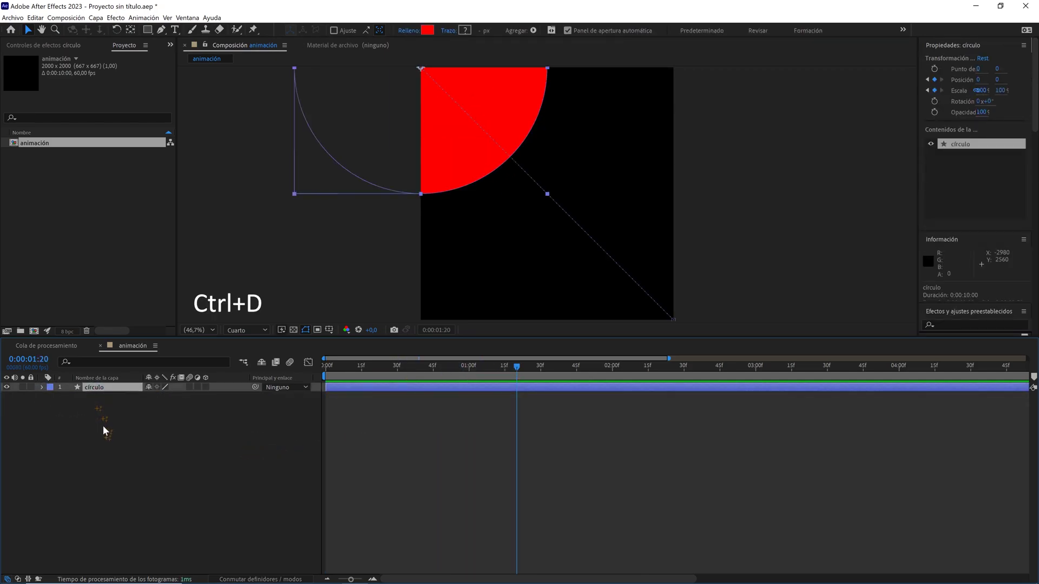
pyautogui.press('Return')
pyautogui.write('máscara')
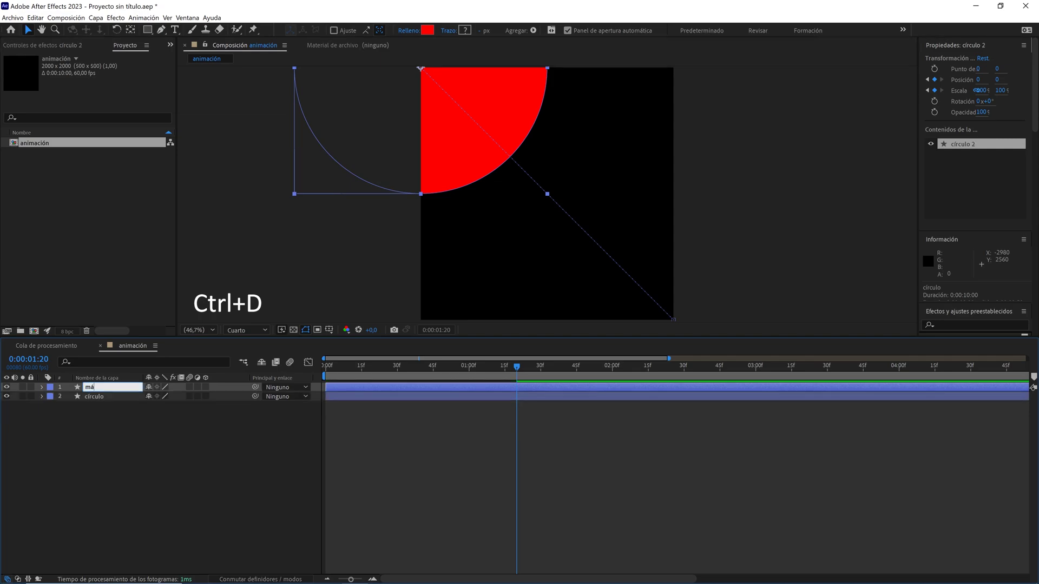
# - Label máscara yellow, delete all its keyframes, and make it start at 0:00:01:20
pyautogui.click(52, 393)
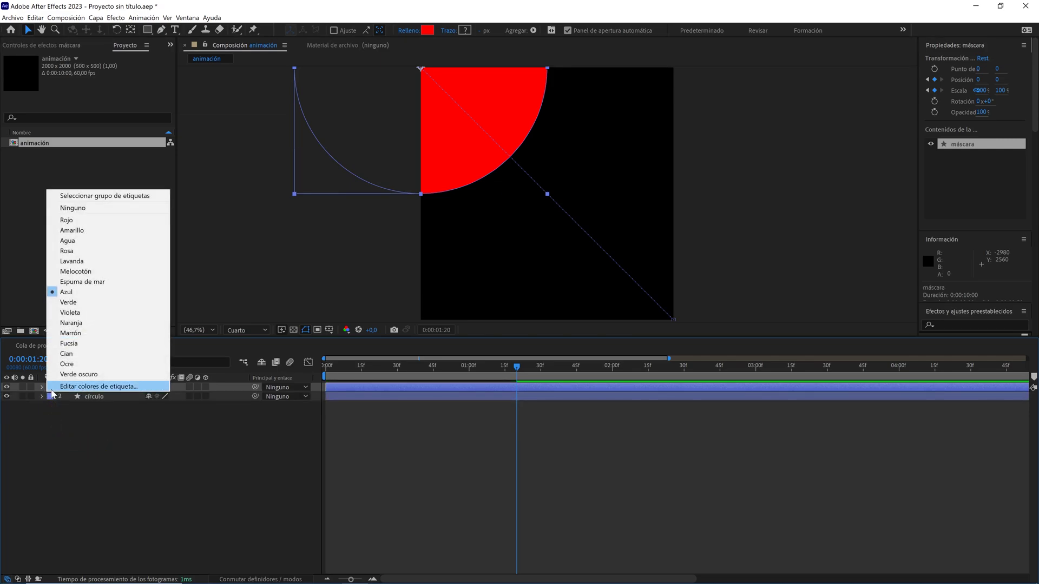
pyautogui.click(86, 231)
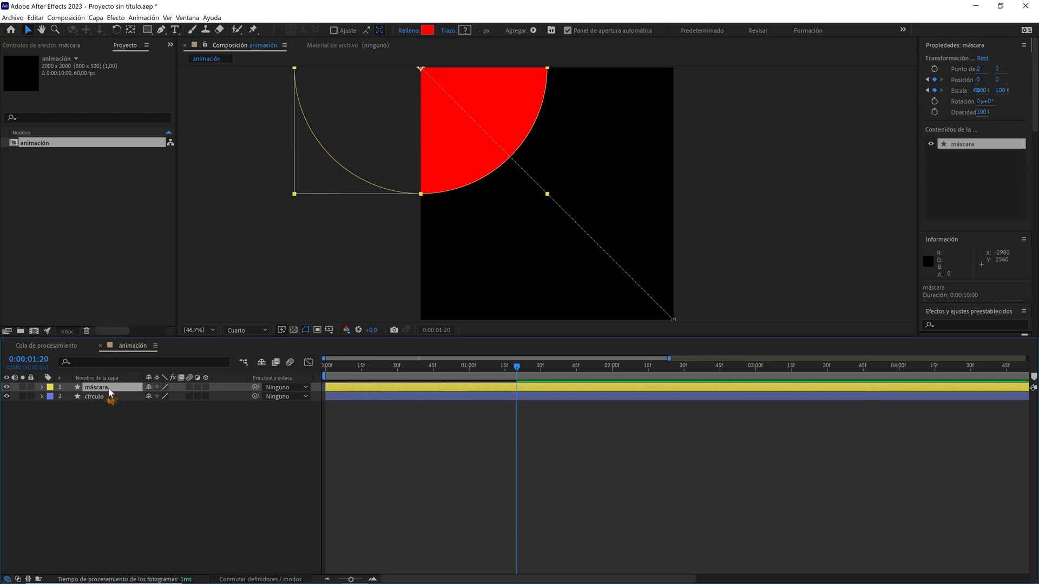
pyautogui.press('u')
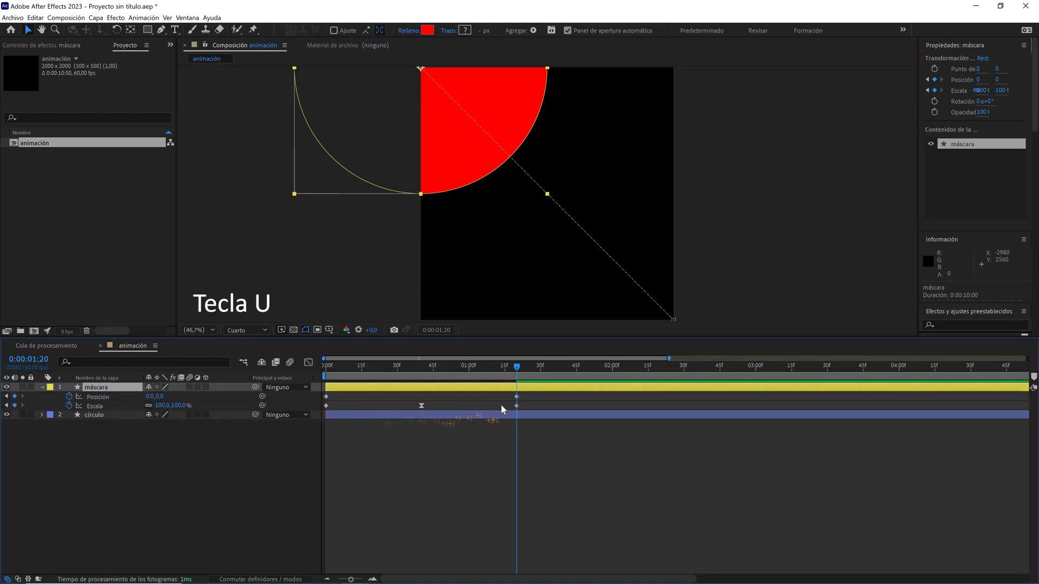
pyautogui.moveTo(527, 395); pyautogui.dragTo(323, 430)
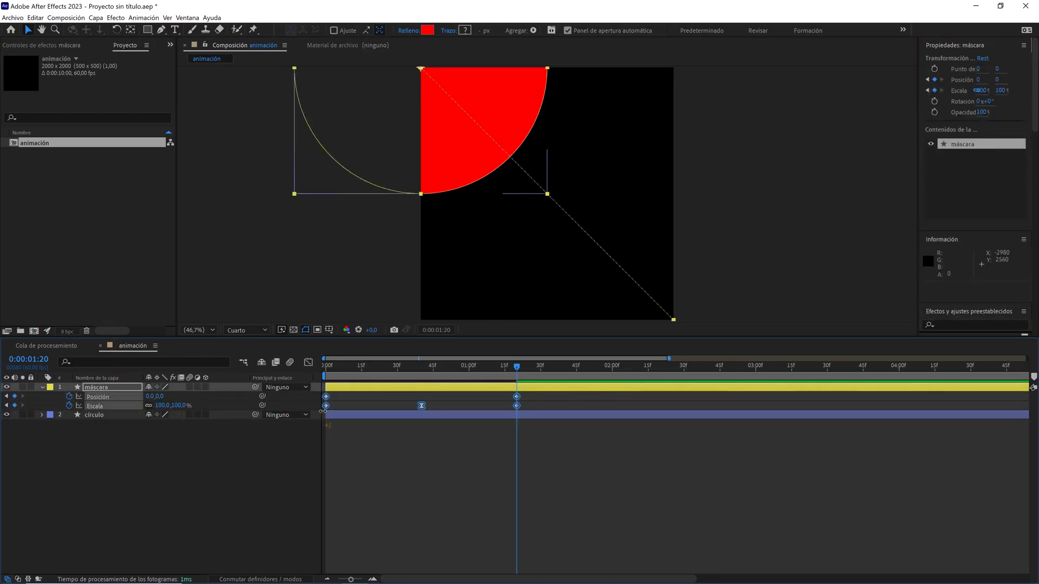
pyautogui.press('Delete')
pyautogui.moveTo(348, 390); pyautogui.dragTo(538, 391)
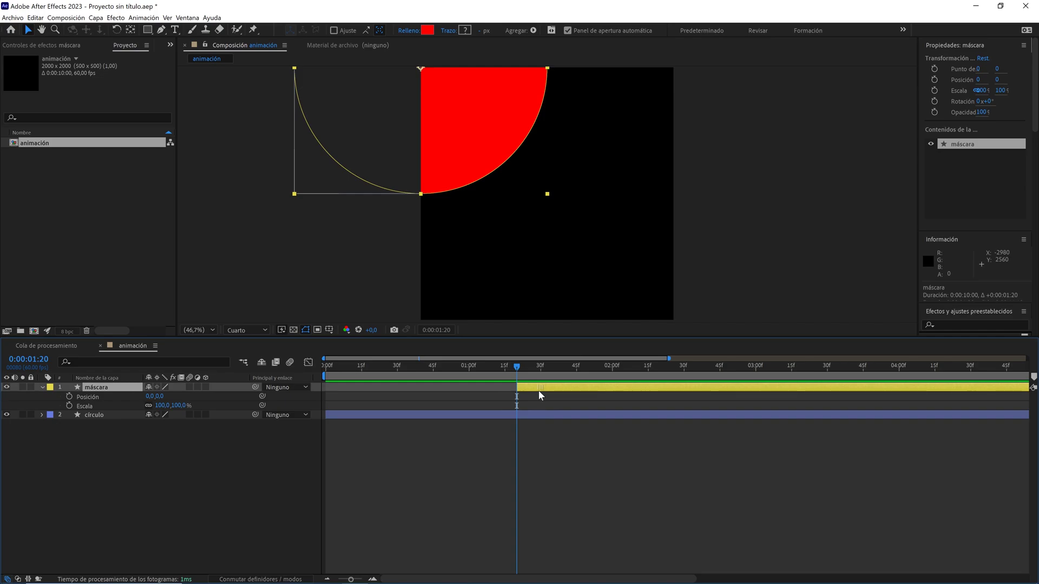
# - Convert máscara's Ellipse Path 1 to a Bézier path and add a Path keyframe at 0:00:01:20
pyautogui.click(43, 388)
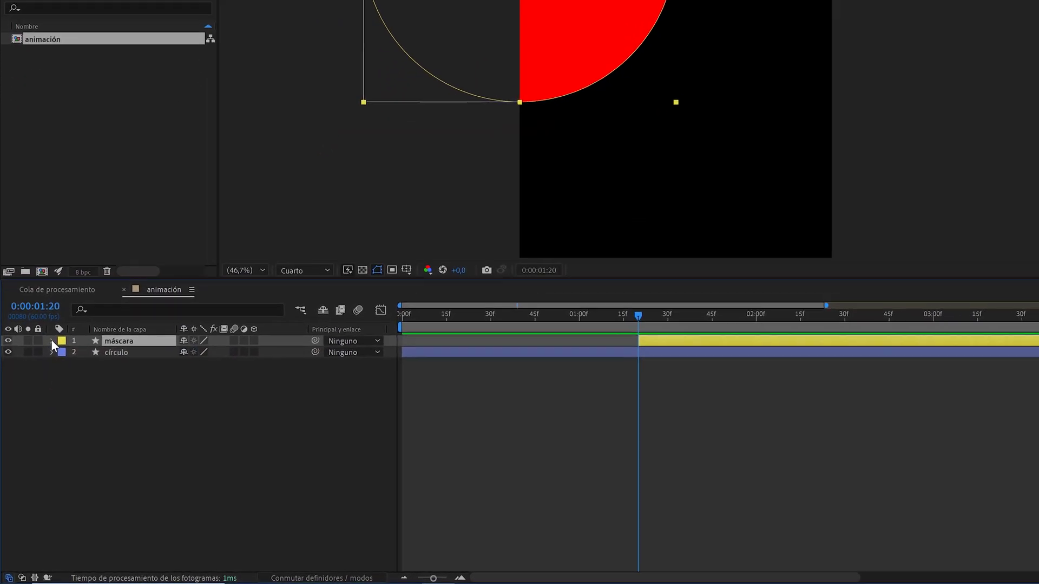
pyautogui.click(43, 388)
pyautogui.click(77, 304)
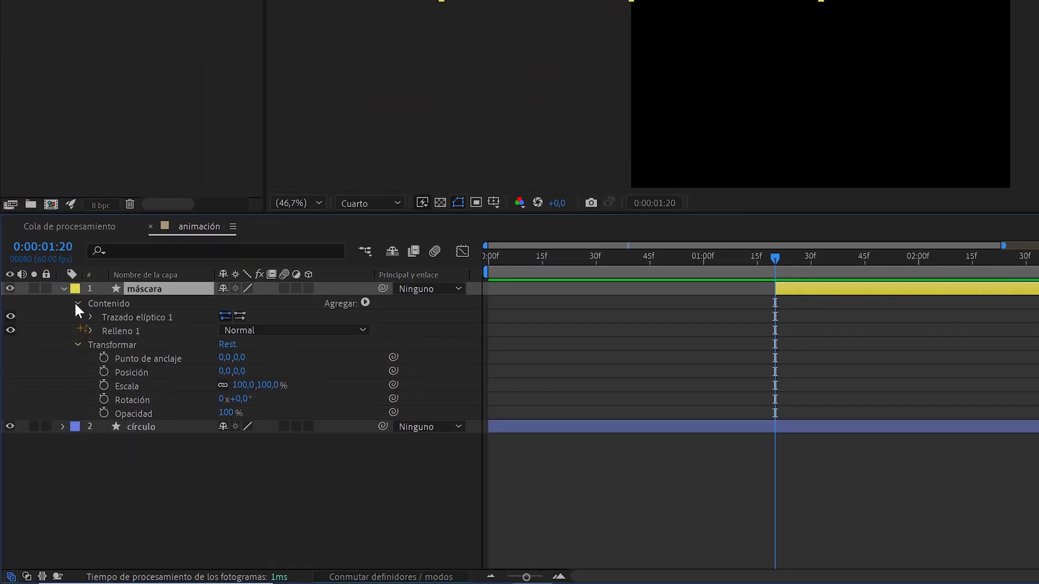
pyautogui.click(116, 316)
pyautogui.rightClick(117, 316)
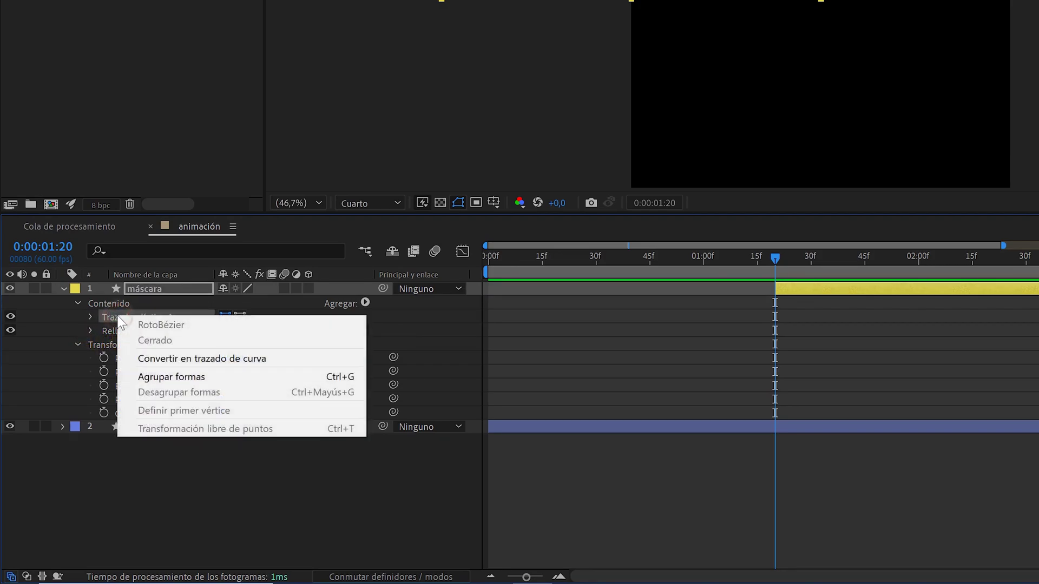
pyautogui.click(196, 359)
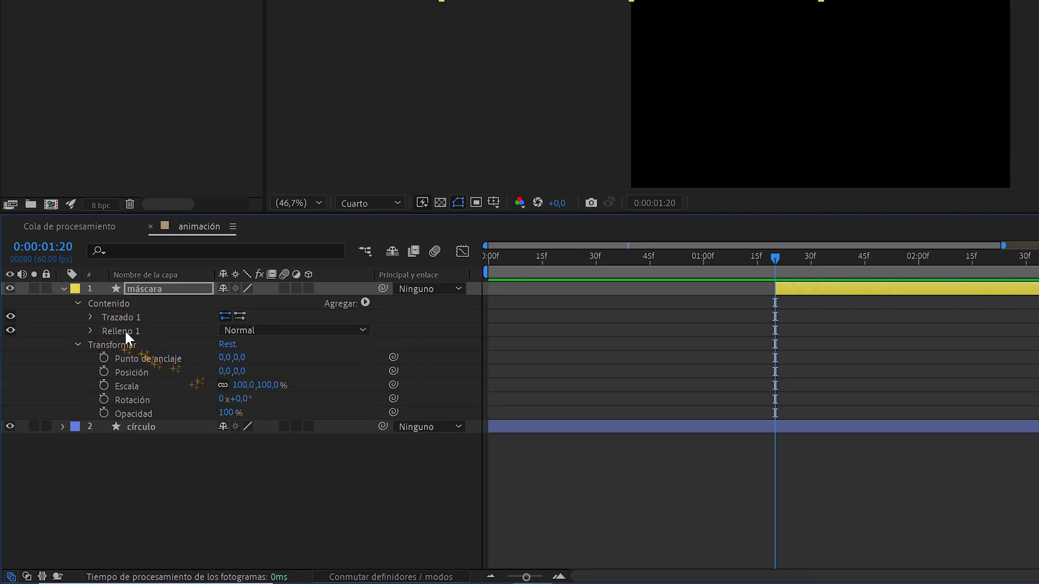
pyautogui.click(90, 317)
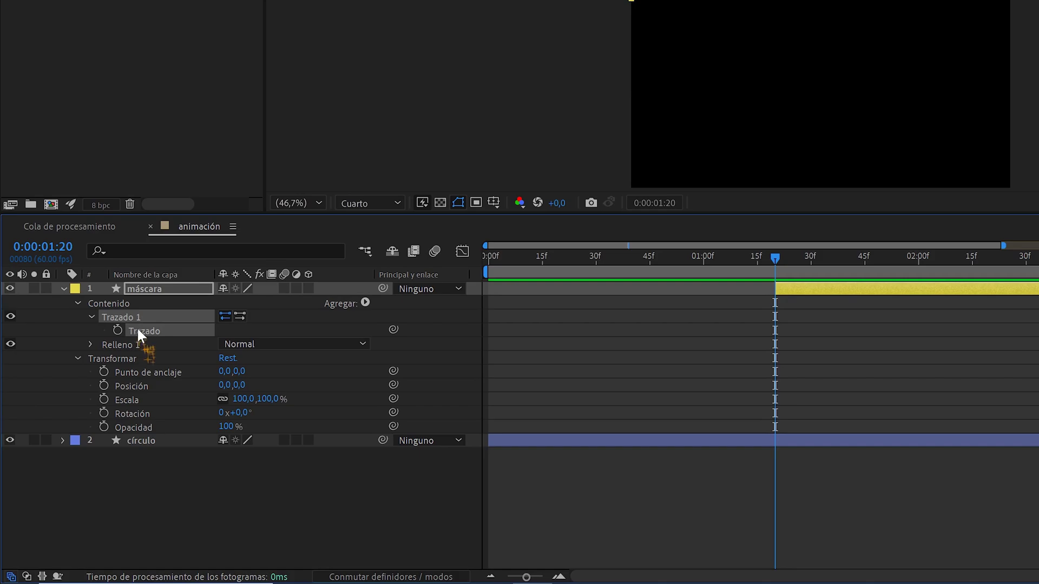
pyautogui.click(118, 330)
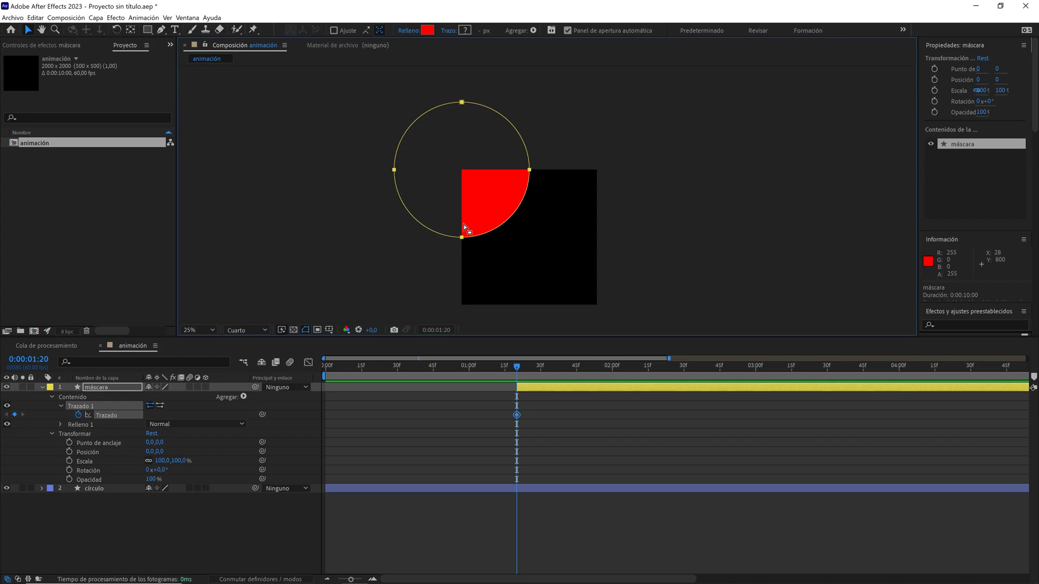
# - Turn on the title/action safe margins and reposition the composition view
pyautogui.click(330, 330)
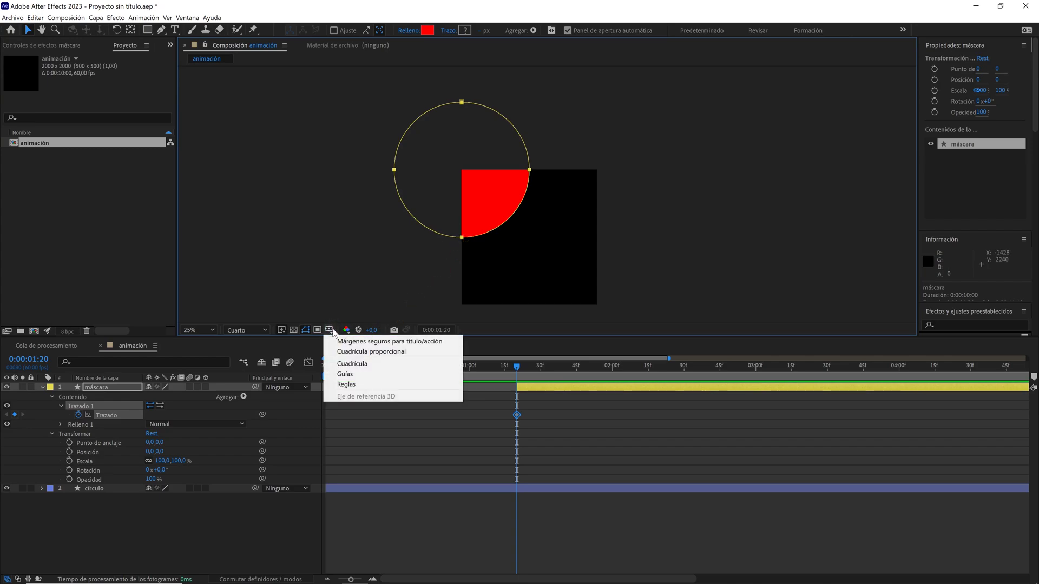
pyautogui.click(390, 341)
pyautogui.scroll(2, 591, 244)
pyautogui.moveTo(569, 268); pyautogui.dragTo(602, 214)
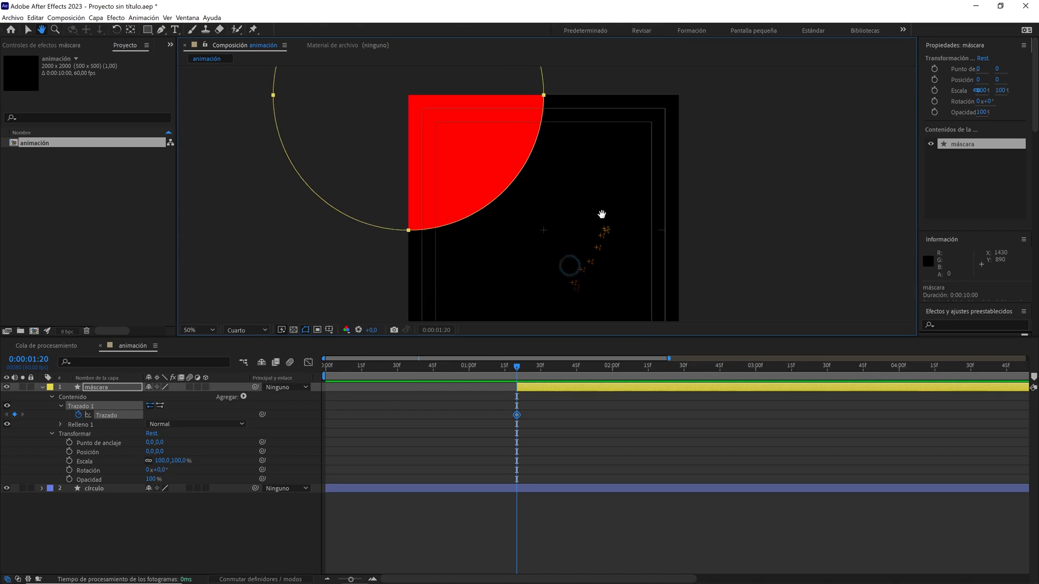
pyautogui.press('v')
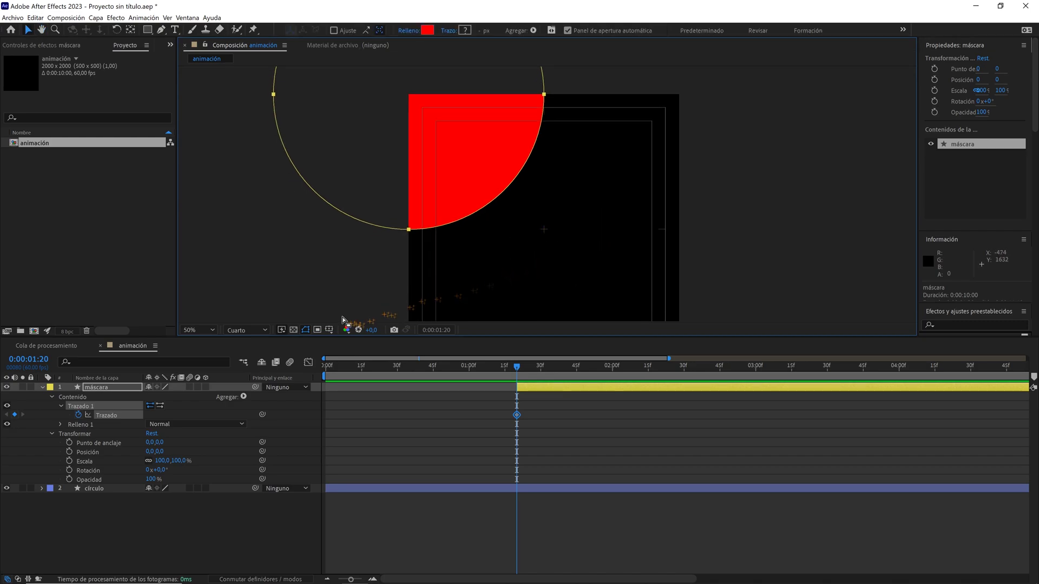
# - Show the grid overlay again and advance the time by one frame
pyautogui.click(330, 330)
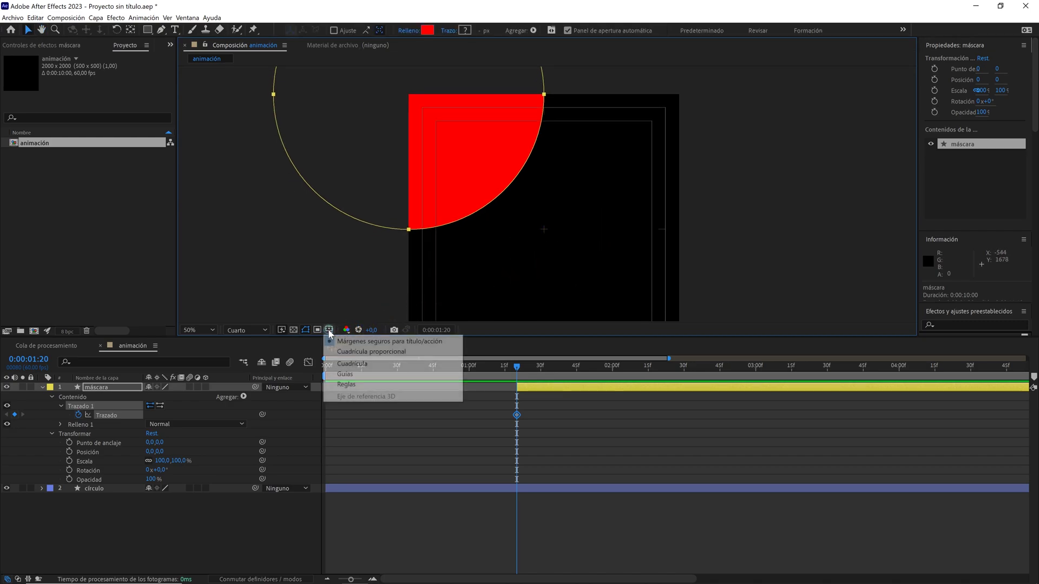
pyautogui.click(349, 363)
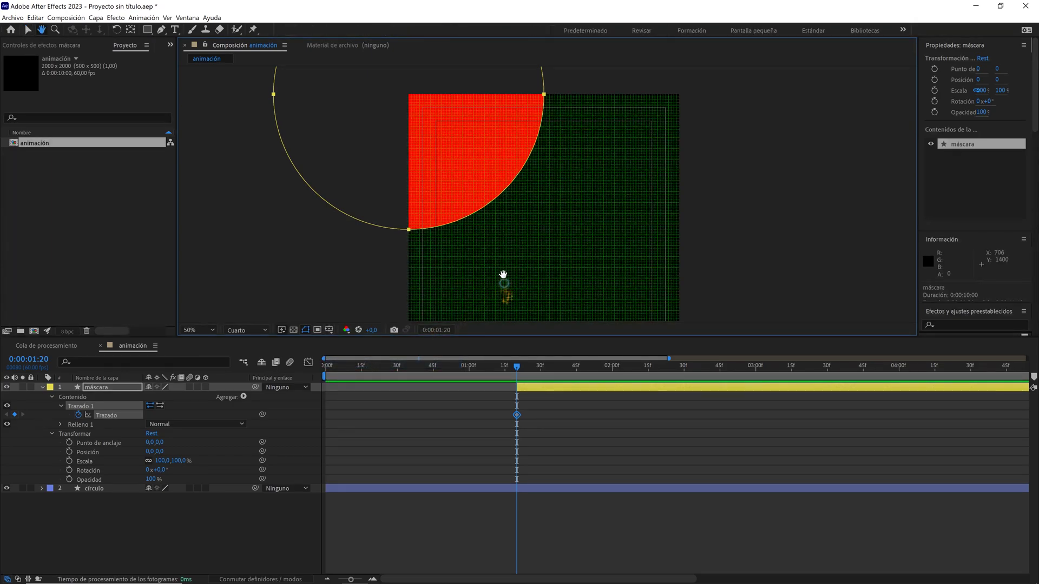
pyautogui.moveTo(502, 272); pyautogui.dragTo(500, 252)
pyautogui.press('pagedown')
# - At 0:00:01:27, Free Transform the máscara path and scale it uniformly to 142%
pyautogui.press('pagedown')
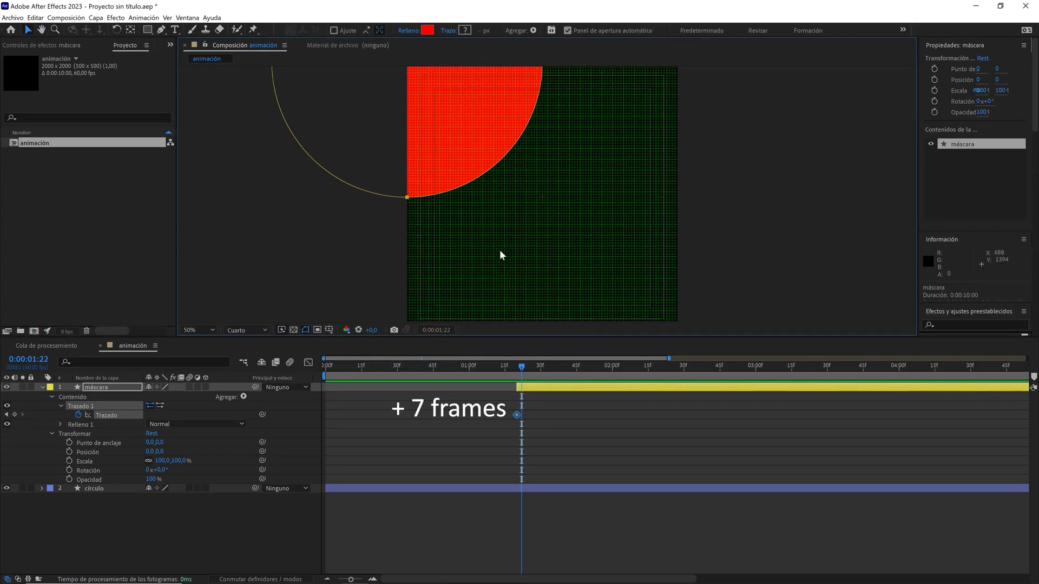
pyautogui.press('pagedown')
pyautogui.press('pagedown')
pyautogui.press('pagedown')
pyautogui.press('pagedown')
pyautogui.press('pagedown')
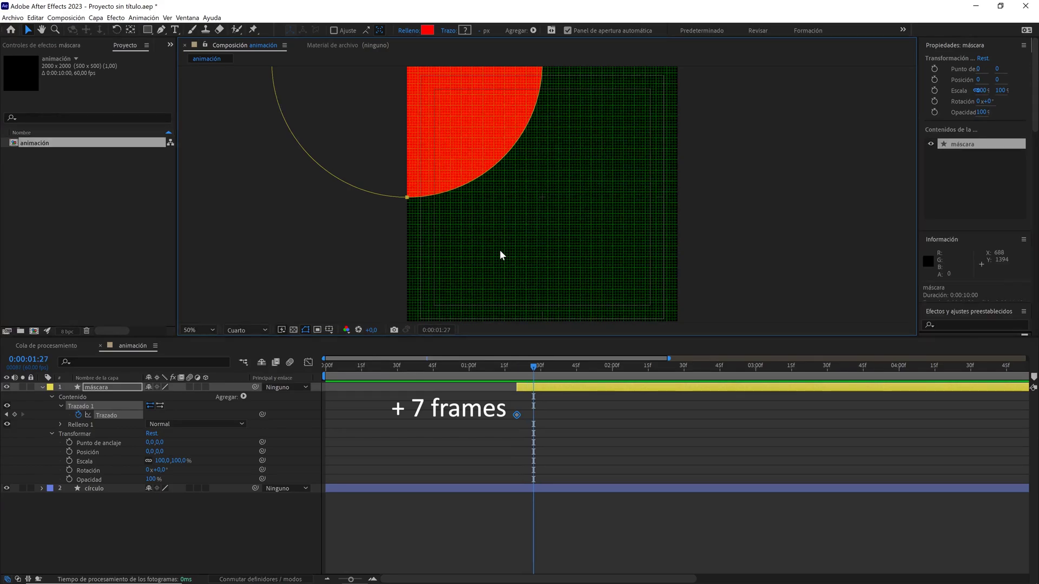
pyautogui.doubleClick(409, 198)
pyautogui.press(',')
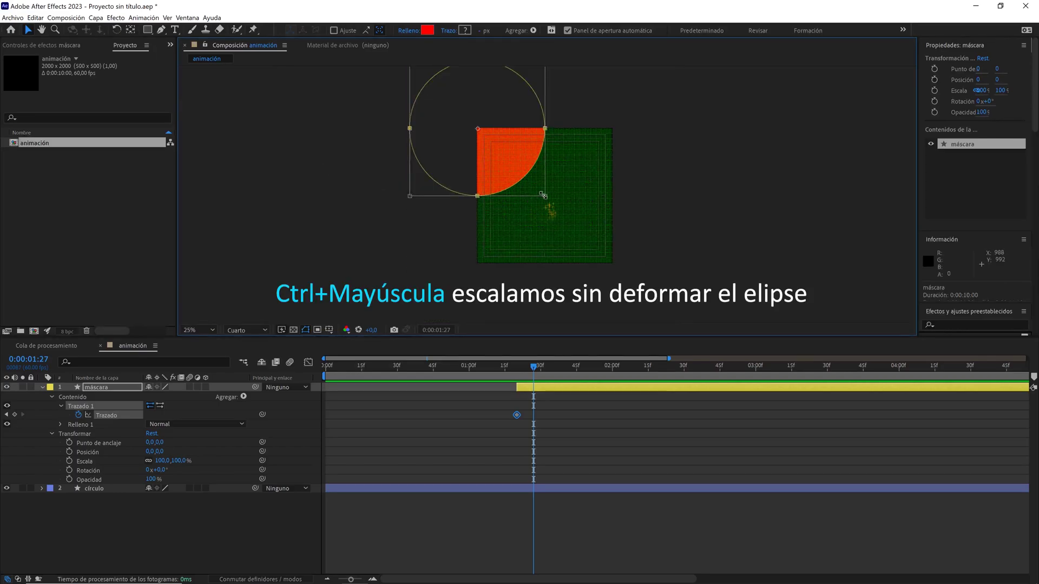
pyautogui.moveTo(544, 196); pyautogui.dragTo(548, 202)
pyautogui.moveTo(555, 208); pyautogui.dragTo(574, 235)
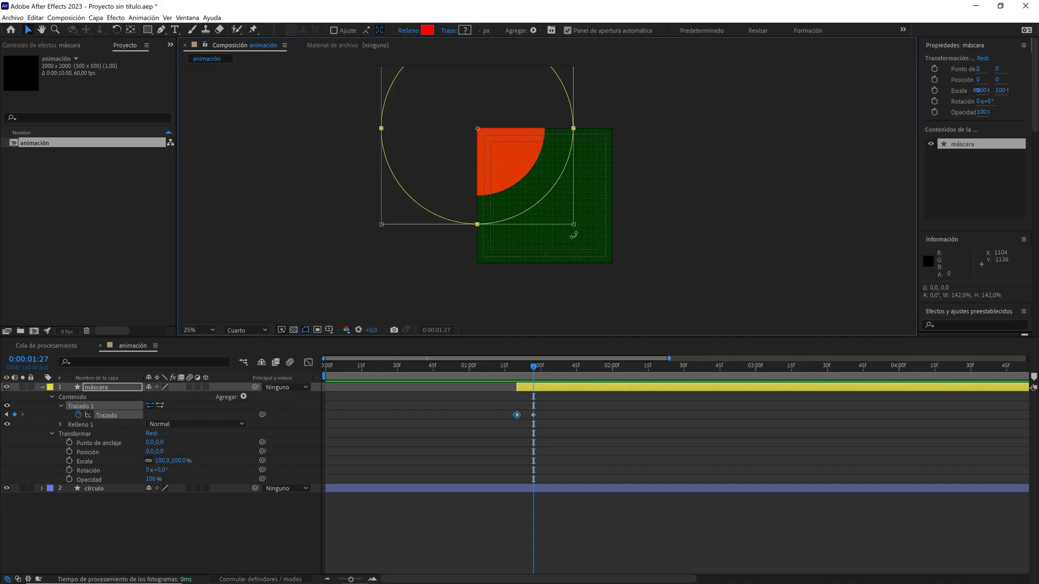
pyautogui.scroll(5, 527, 205)
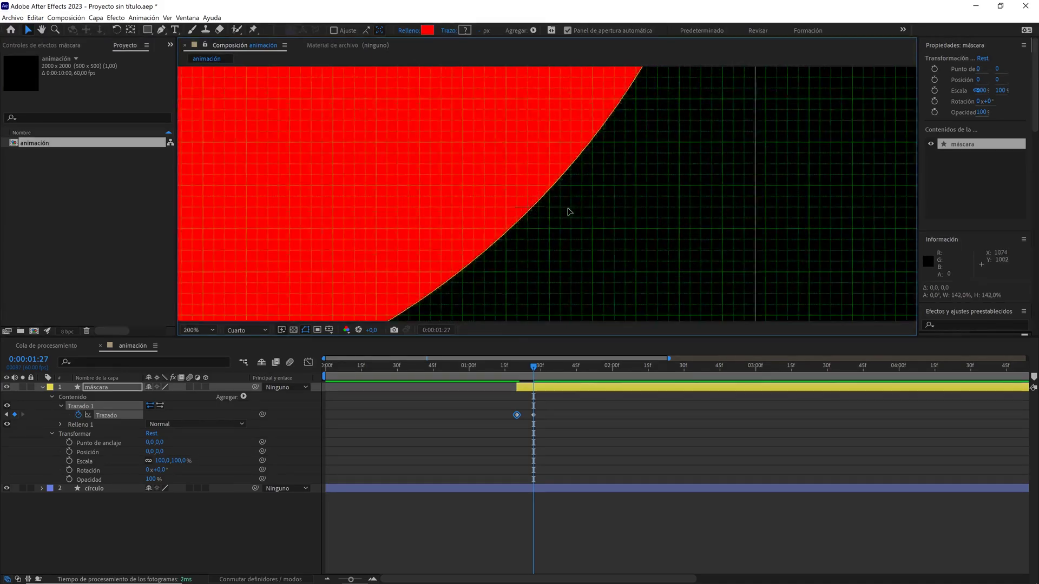
pyautogui.scroll(-2, 568, 212)
pyautogui.scroll(-2, 568, 210)
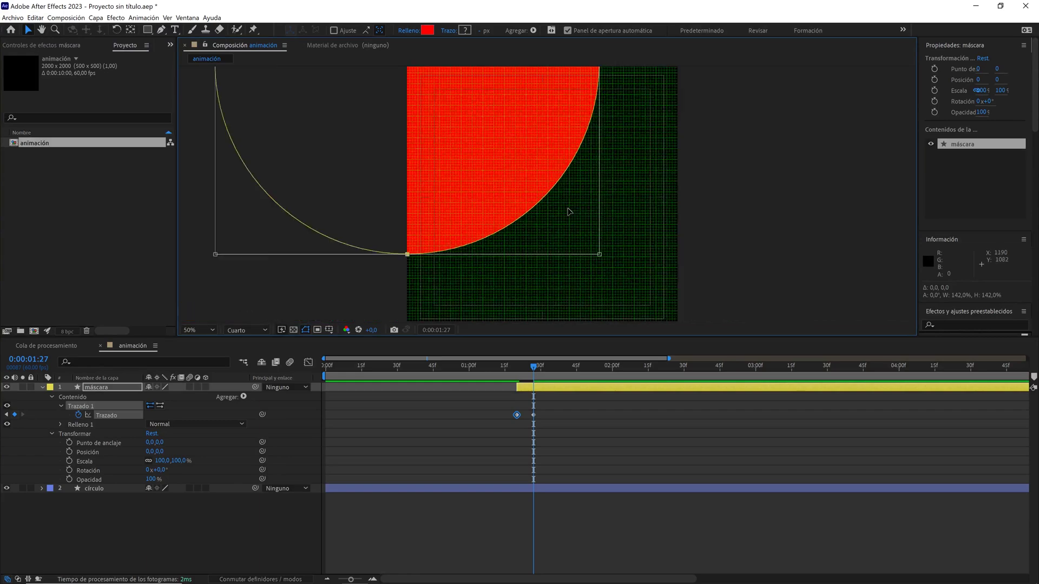
pyautogui.scroll(-2, 569, 211)
# - Select only the ellipse's right vertex and snap it onto the square's corner at 2000,0
pyautogui.moveTo(547, 173); pyautogui.dragTo(541, 206)
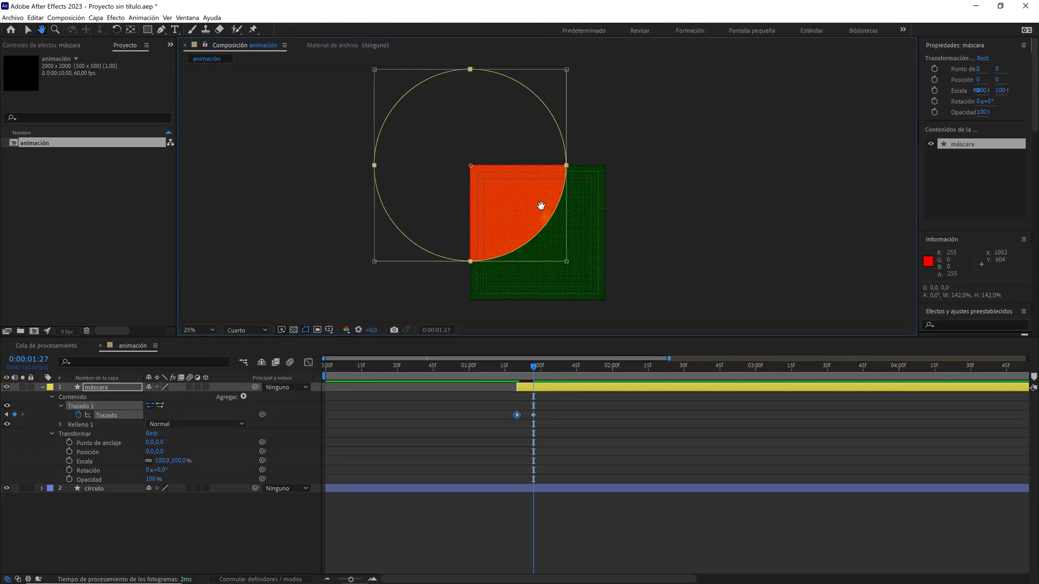
pyautogui.press('v')
pyautogui.click(599, 152)
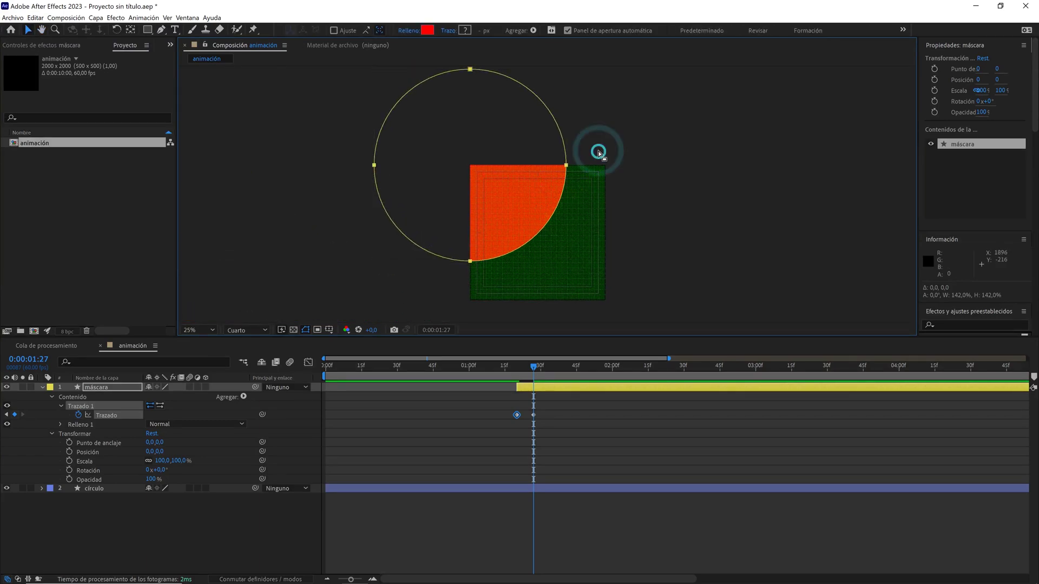
pyautogui.moveTo(619, 140); pyautogui.dragTo(563, 174)
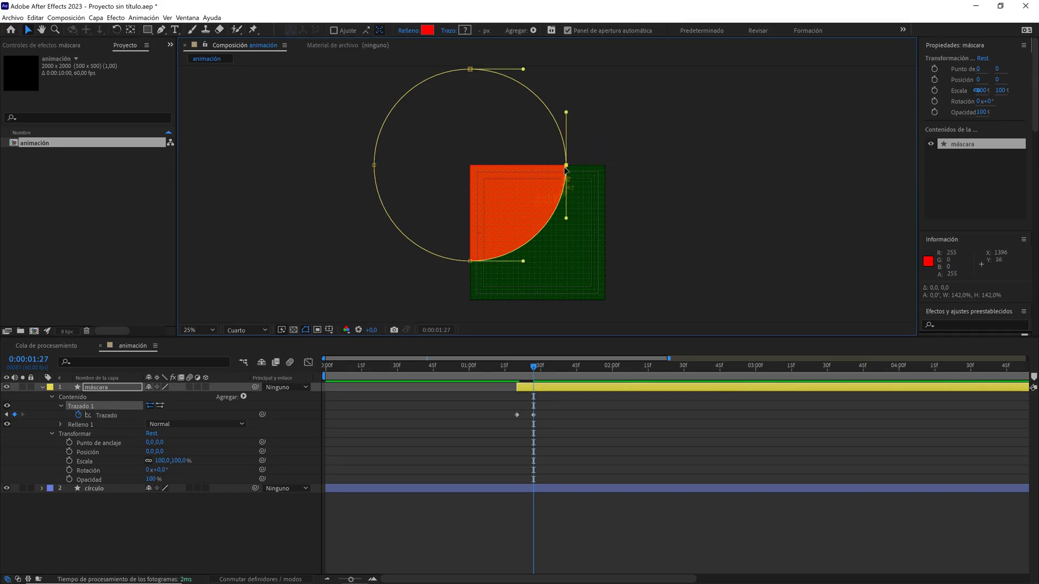
pyautogui.scroll(1, 565, 169)
pyautogui.scroll(1, 566, 170)
pyautogui.press('h')
pyautogui.scroll(1, 565, 173)
pyautogui.scroll(1, 567, 192)
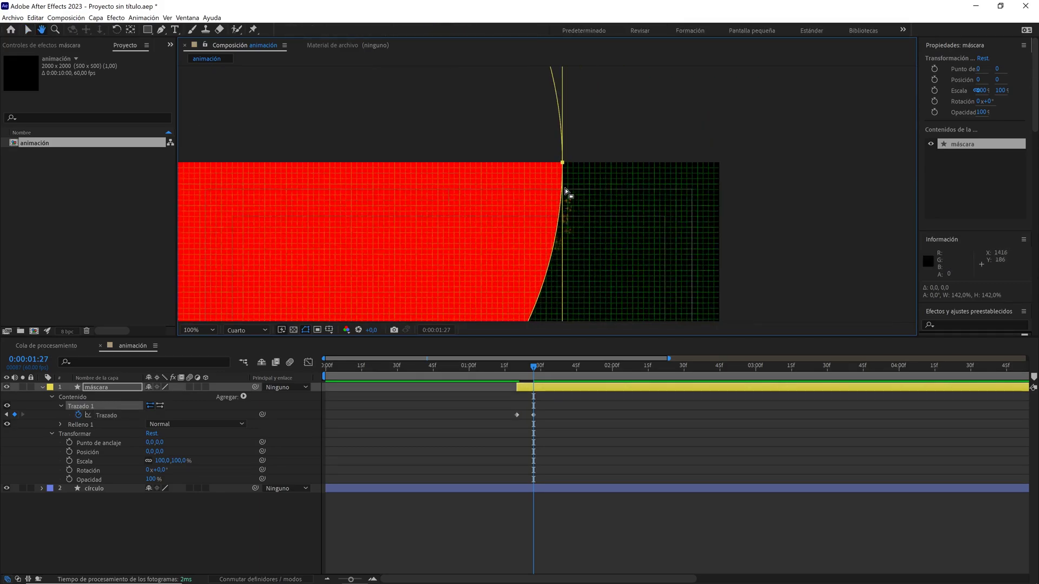
pyautogui.press('v')
pyautogui.moveTo(563, 163); pyautogui.dragTo(716, 168)
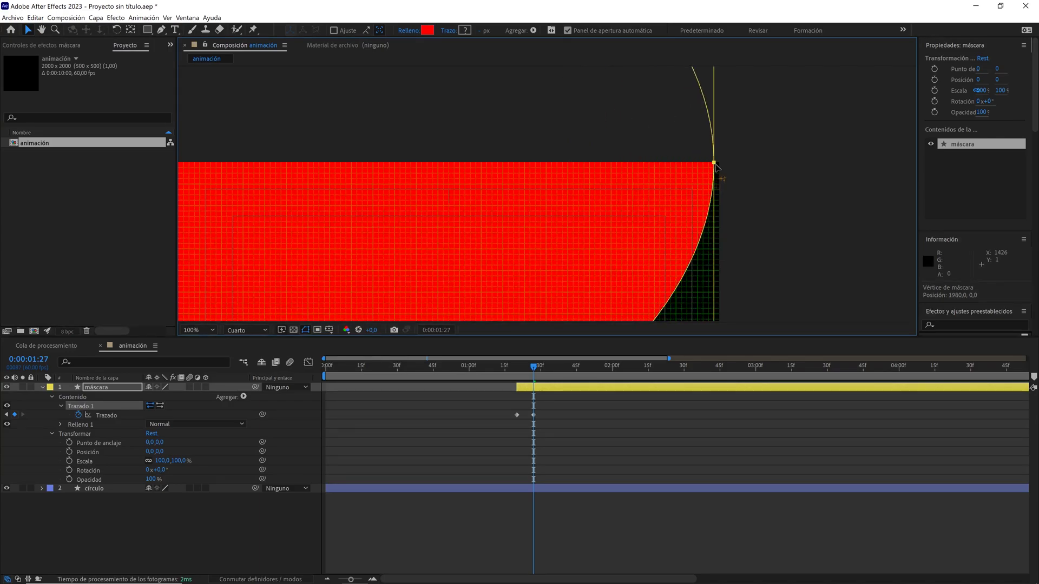
pyautogui.moveTo(718, 168); pyautogui.dragTo(724, 164)
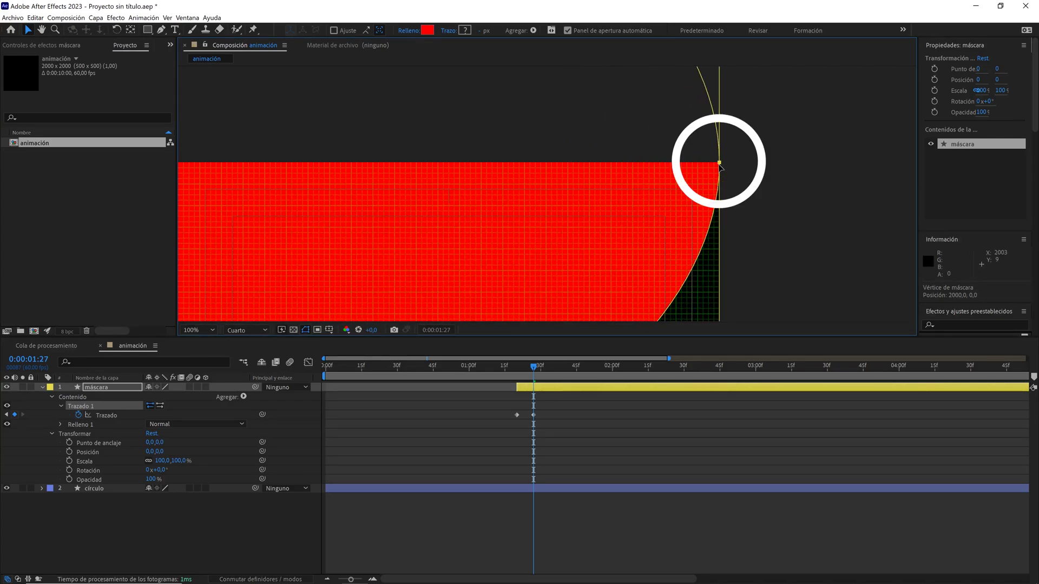
# - Move the bottom vertex onto the square's bottom-left corner at 0,2000
pyautogui.press('h')
pyautogui.moveTo(618, 228); pyautogui.dragTo(634, 118)
pyautogui.scroll(-2, 622, 192)
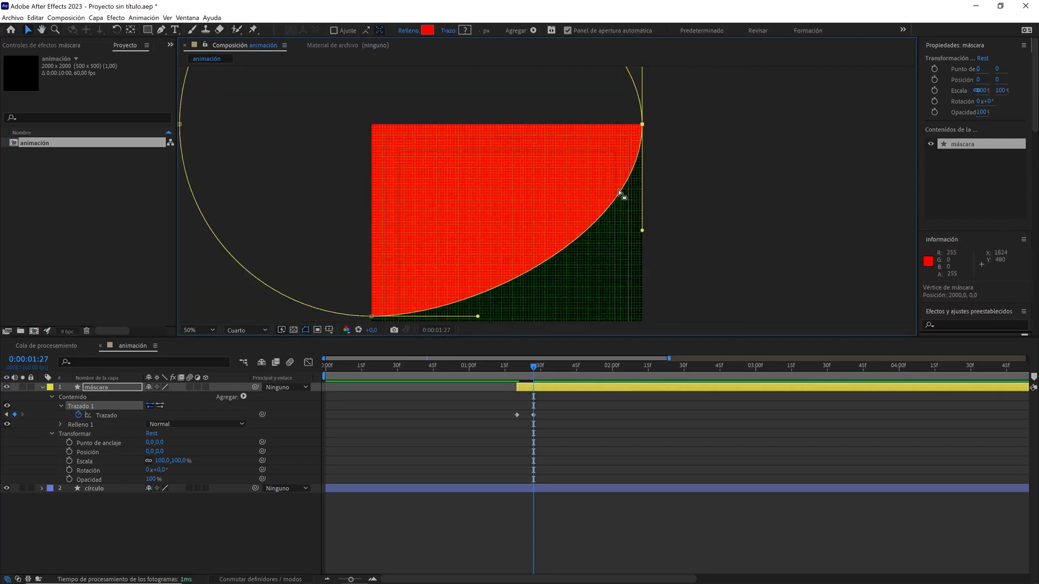
pyautogui.scroll(-2, 519, 228)
pyautogui.moveTo(519, 228); pyautogui.dragTo(599, 163)
pyautogui.scroll(2, 556, 216)
pyautogui.scroll(2, 556, 215)
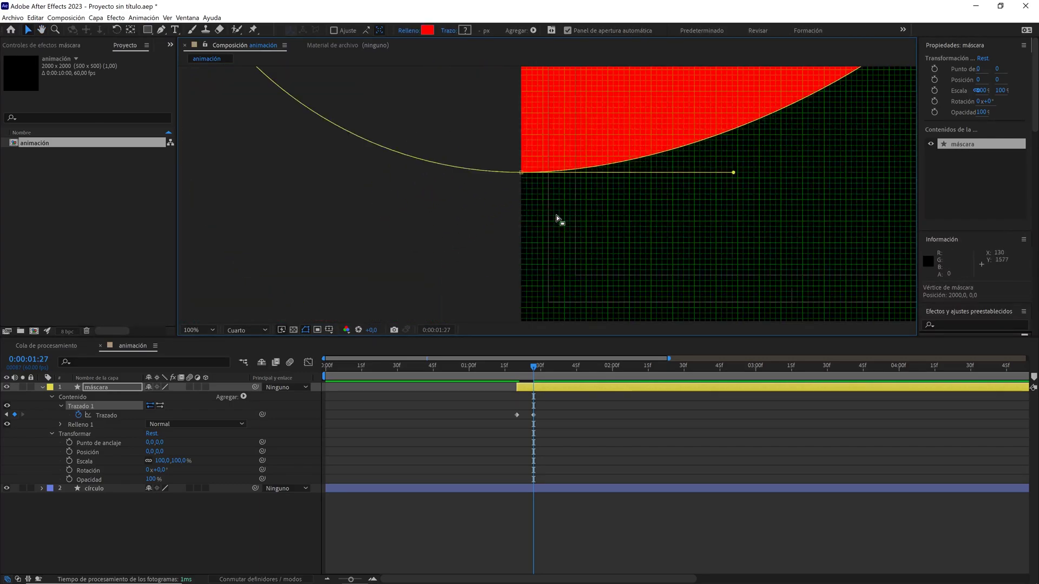
pyautogui.press('v')
pyautogui.moveTo(522, 121); pyautogui.dragTo(523, 280)
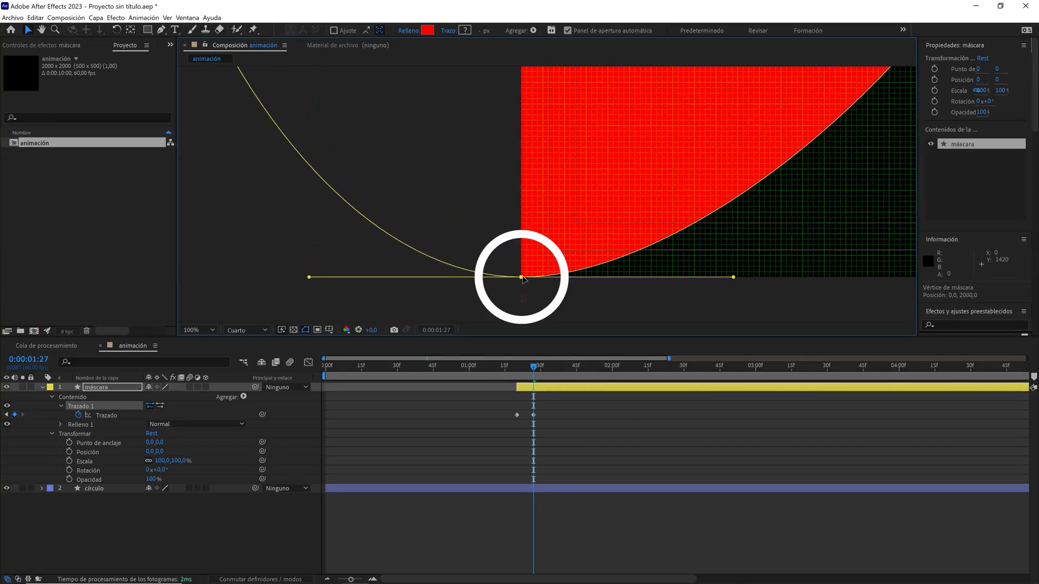
# - Align the Bezier handles along the diagonal so the edge becomes a straight line
pyautogui.press('h')
pyautogui.press(',')
pyautogui.press(',')
pyautogui.press(',')
pyautogui.press(',')
pyautogui.moveTo(619, 163); pyautogui.dragTo(549, 220)
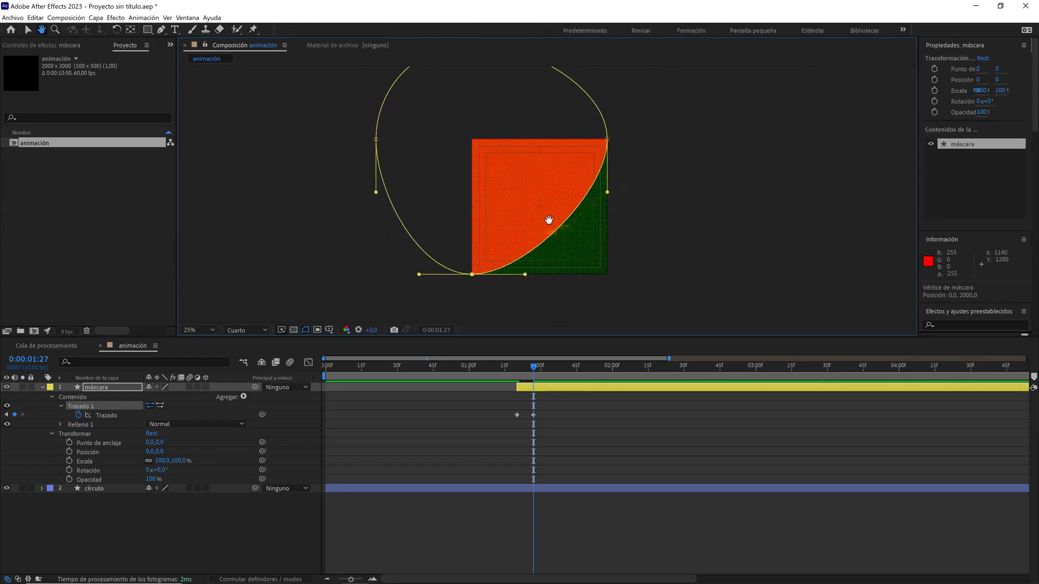
pyautogui.press('v')
pyautogui.moveTo(524, 275); pyautogui.dragTo(518, 229)
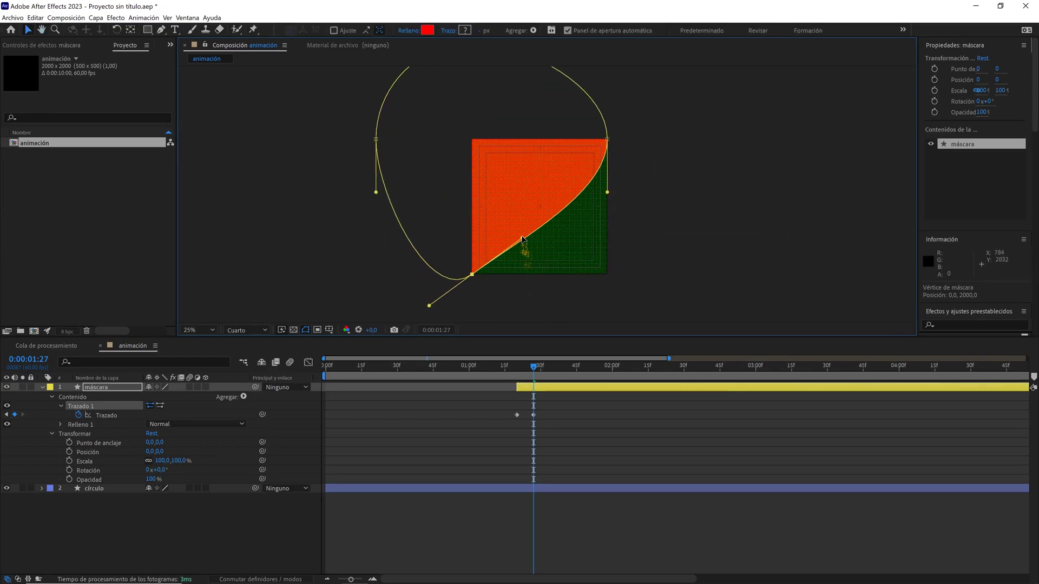
pyautogui.moveTo(607, 193); pyautogui.dragTo(572, 176)
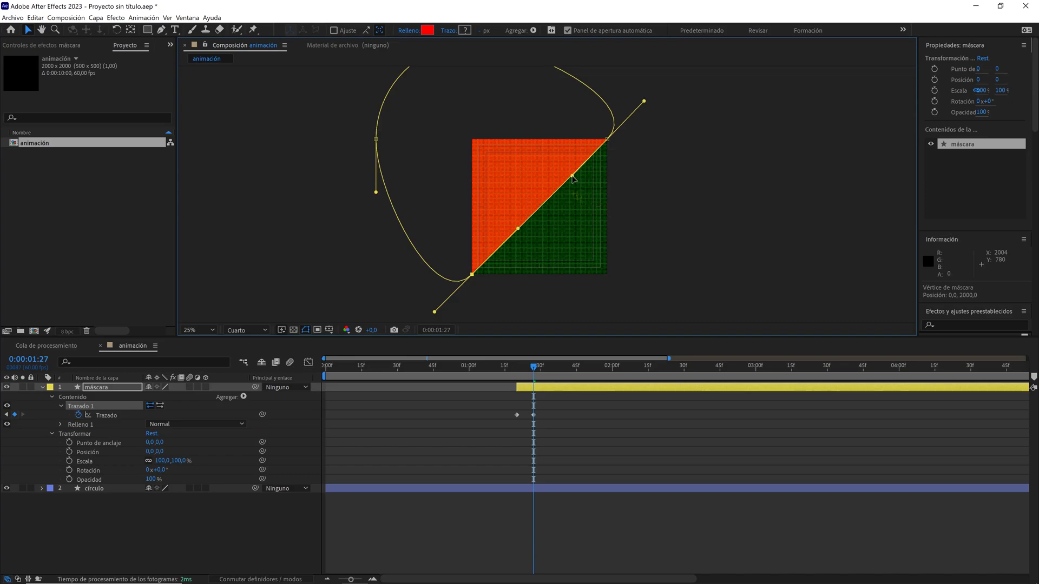
pyautogui.press('.')
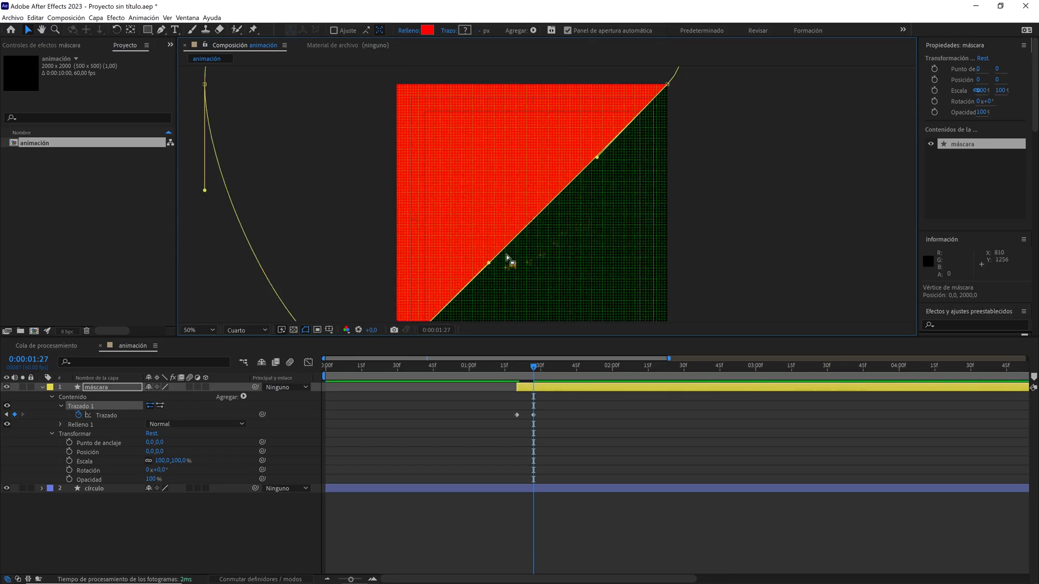
pyautogui.moveTo(597, 157); pyautogui.dragTo(595, 157)
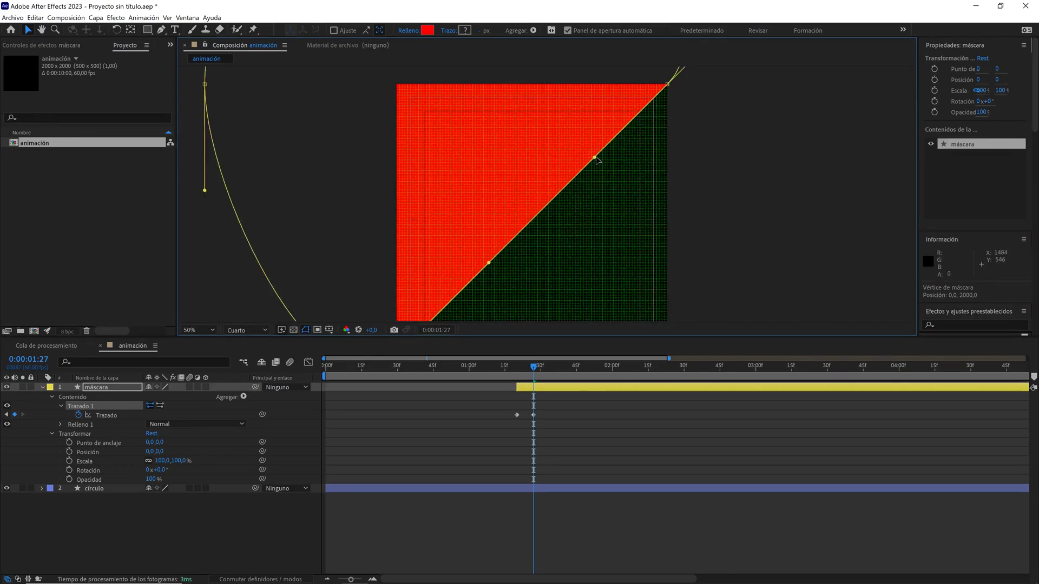
pyautogui.click(330, 330)
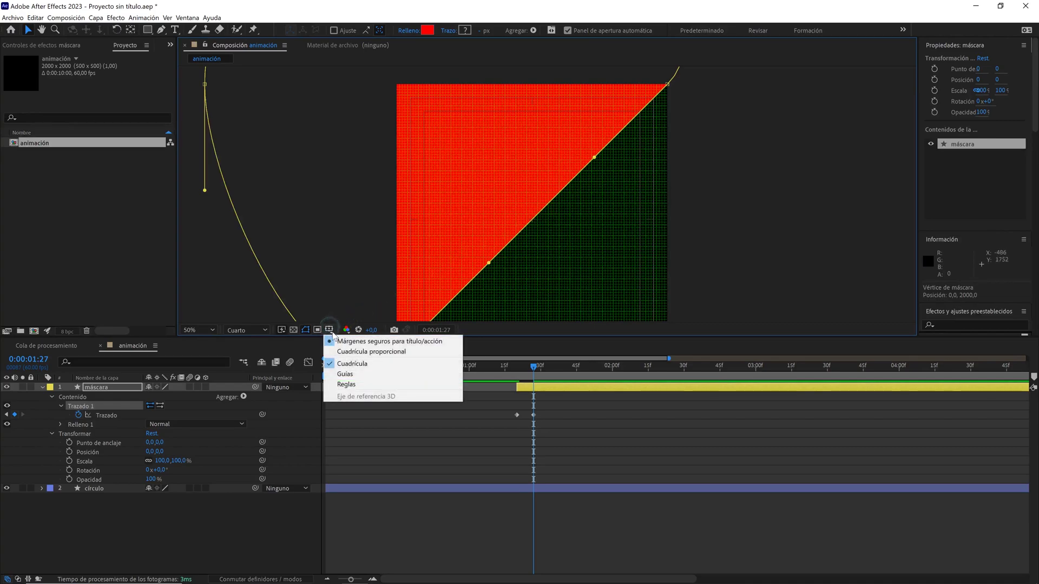
pyautogui.click(341, 362)
pyautogui.moveTo(575, 220); pyautogui.dragTo(593, 184)
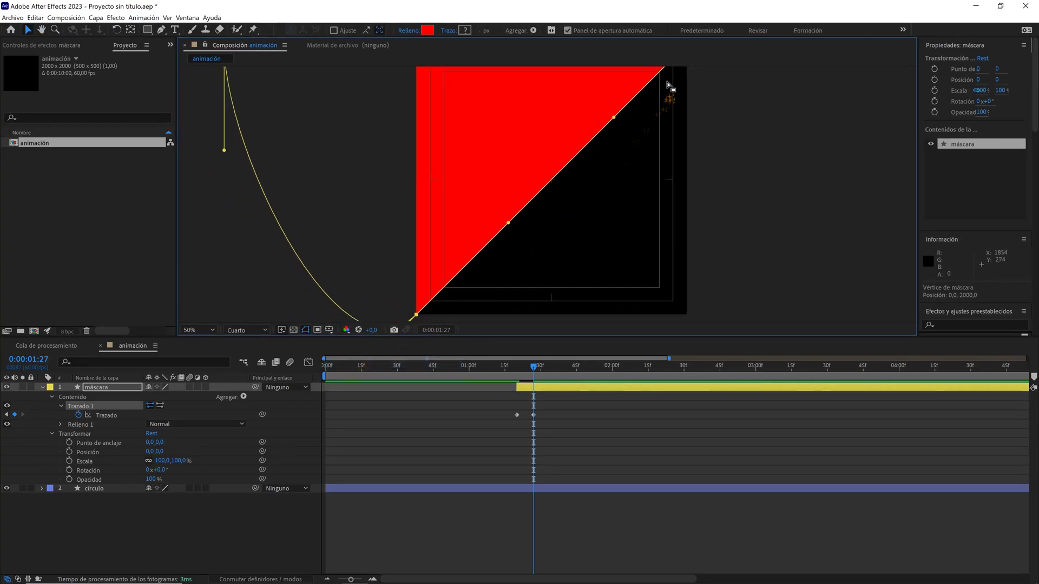
pyautogui.click(328, 330)
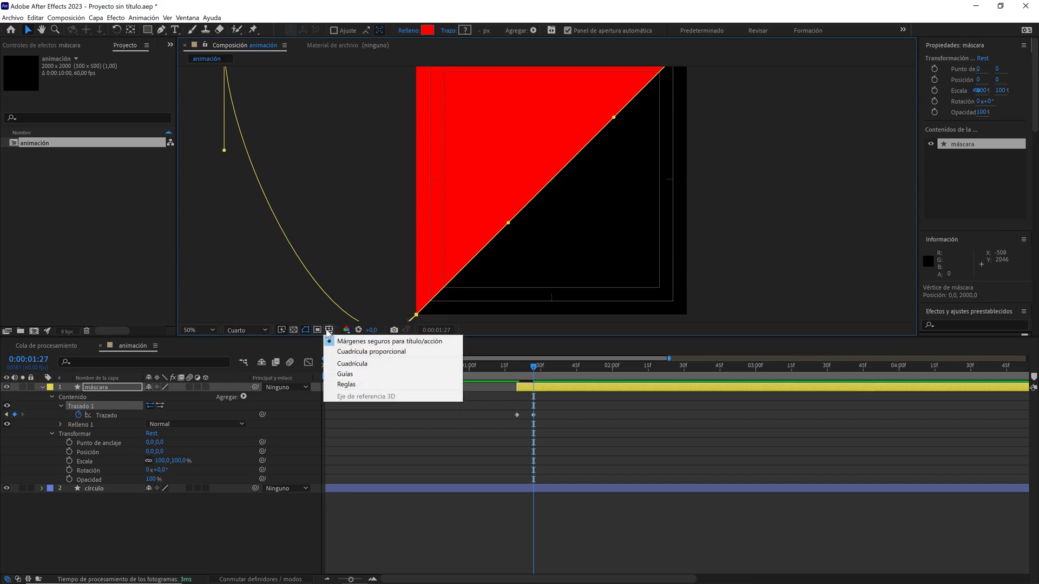
pyautogui.click(353, 363)
pyautogui.press(',')
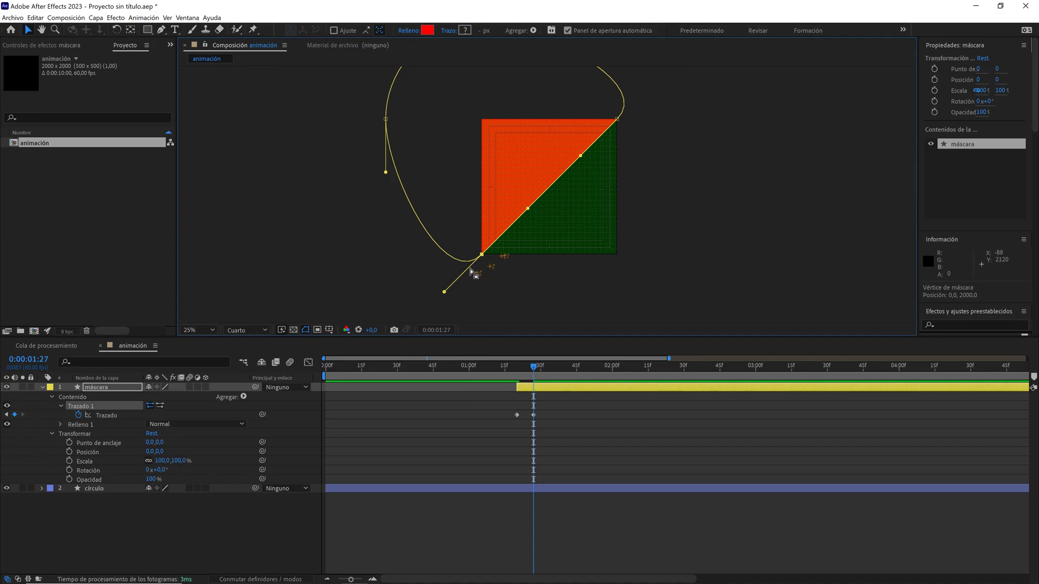
pyautogui.click(103, 489)
pyautogui.hotkey('ctrl', 'd')
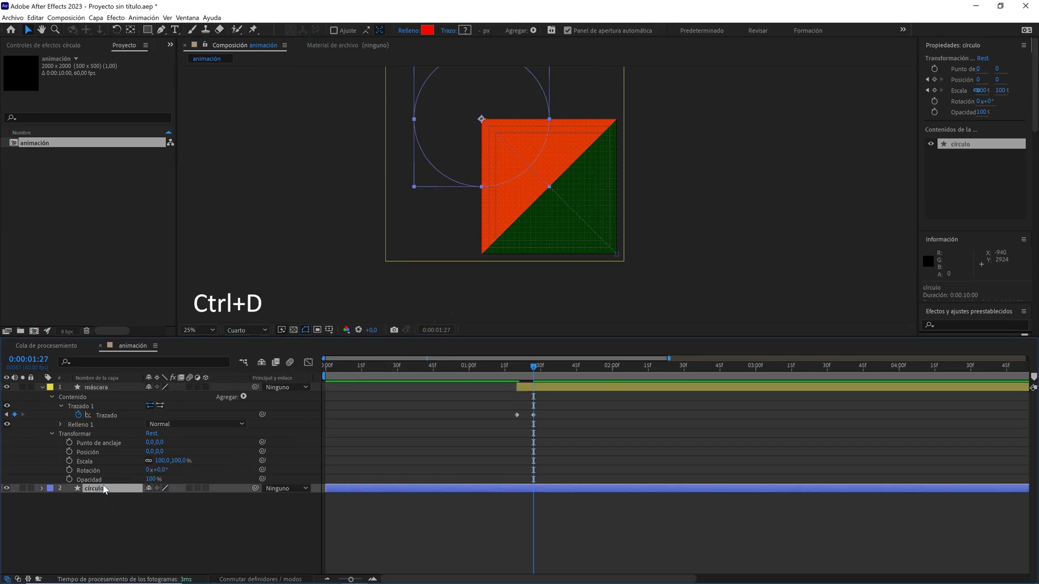
# - Move círculo 2 above máscara and delay its start until after the mask's keyframes
pyautogui.moveTo(104, 488); pyautogui.dragTo(260, 390)
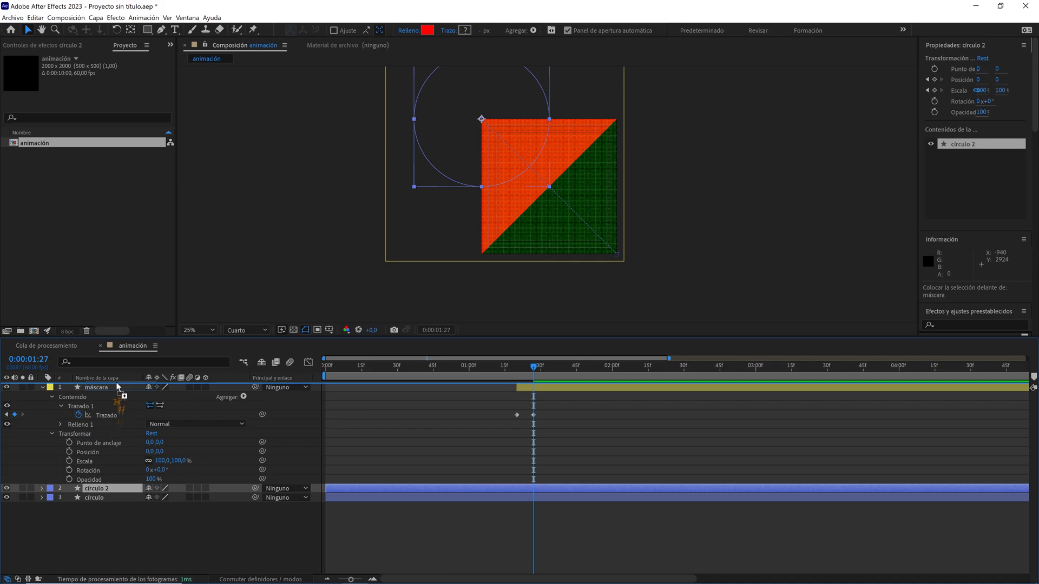
pyautogui.moveTo(341, 389); pyautogui.dragTo(429, 384)
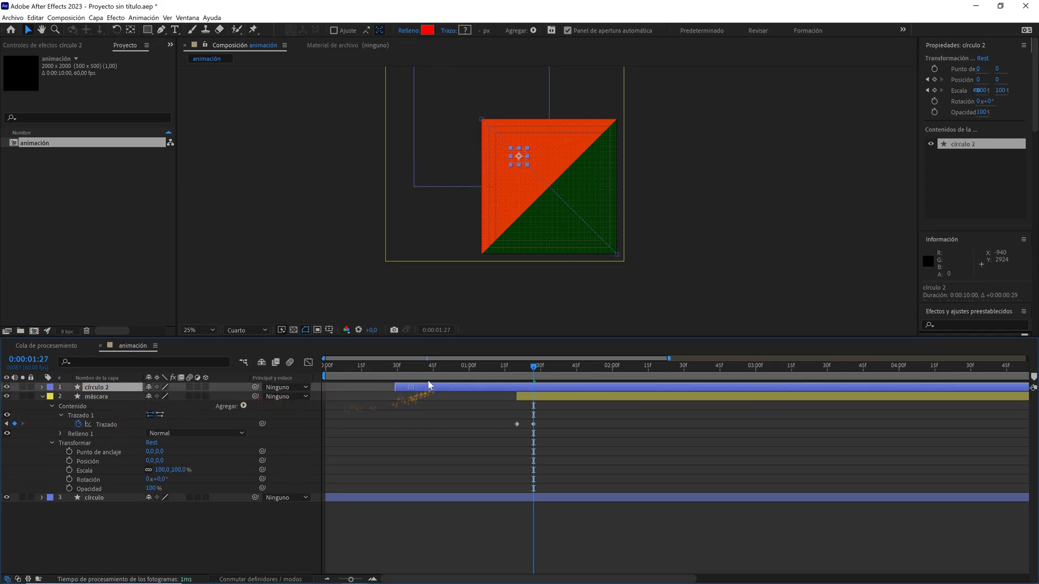
pyautogui.moveTo(513, 388); pyautogui.dragTo(573, 398)
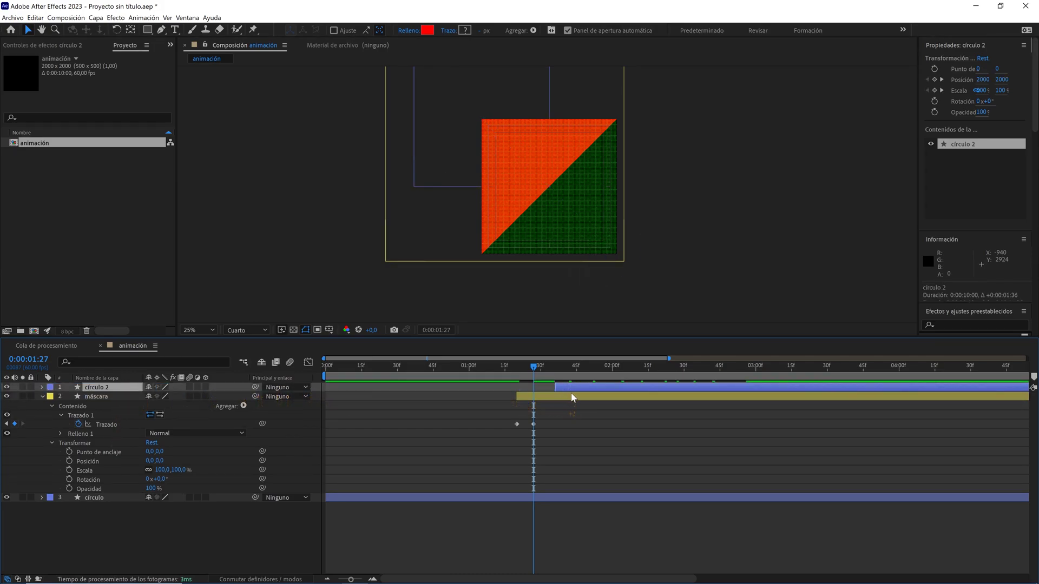
# - Split máscara seven frames later with Ctrl+Shift+D and delete the extra máscara 2 piece
pyautogui.press('pagedown')
pyautogui.press('pagedown')
pyautogui.press('pagedown')
pyautogui.press('pagedown')
pyautogui.press('pagedown')
pyautogui.press('pagedown')
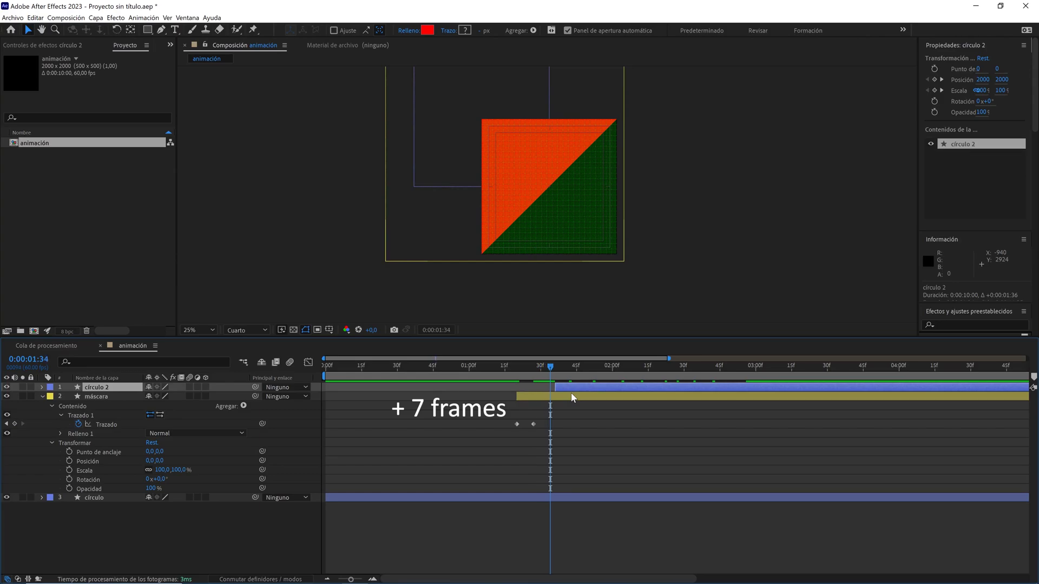
pyautogui.click(573, 398)
pyautogui.hotkey('ctrl', 'shift', 'd')
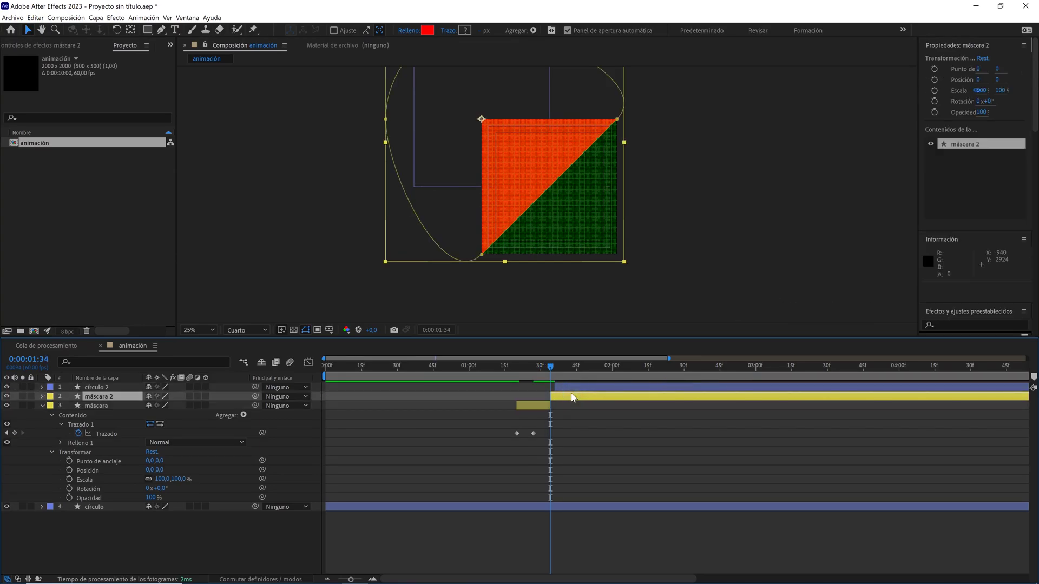
pyautogui.press('Delete')
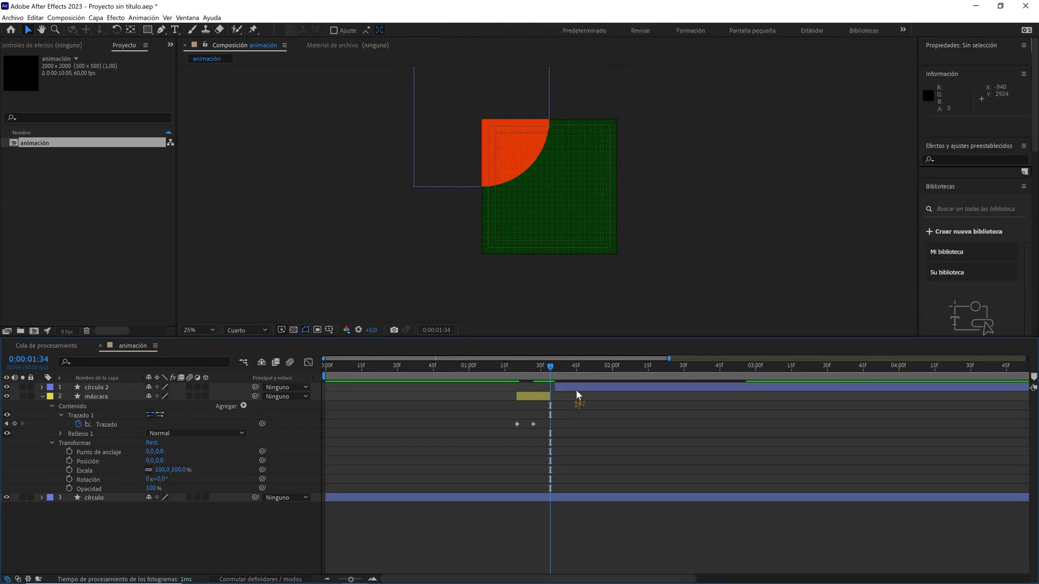
# - Lengthen the máscara layer to 17 frames so it slightly overlaps círculo 2
pyautogui.click(576, 388)
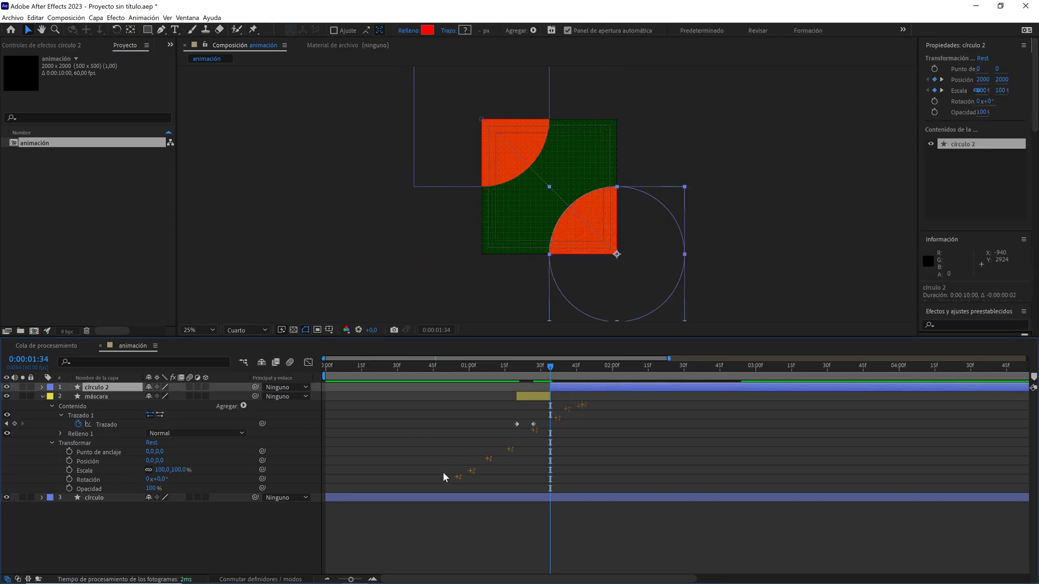
pyautogui.moveTo(350, 580); pyautogui.dragTo(356, 580)
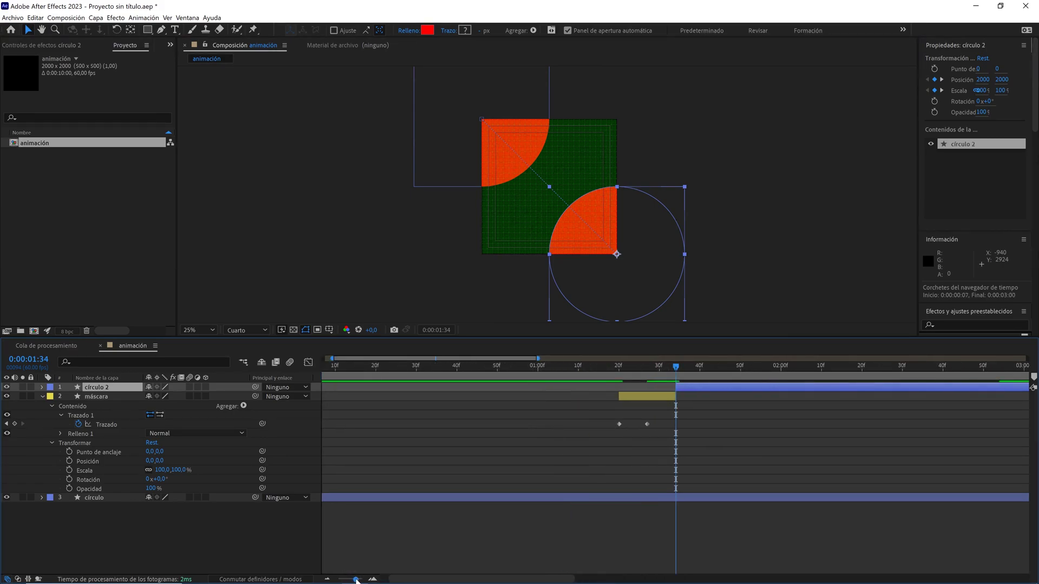
pyautogui.moveTo(676, 397); pyautogui.dragTo(688, 398)
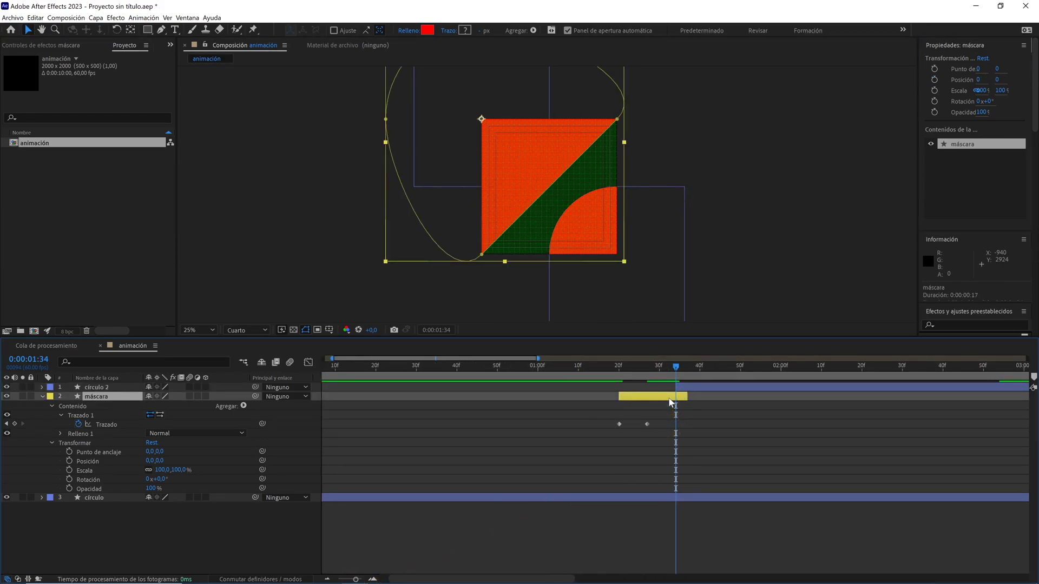
# - Change the máscara shape's Relleno colour from red to white (FFFFFF)
pyautogui.click(425, 32)
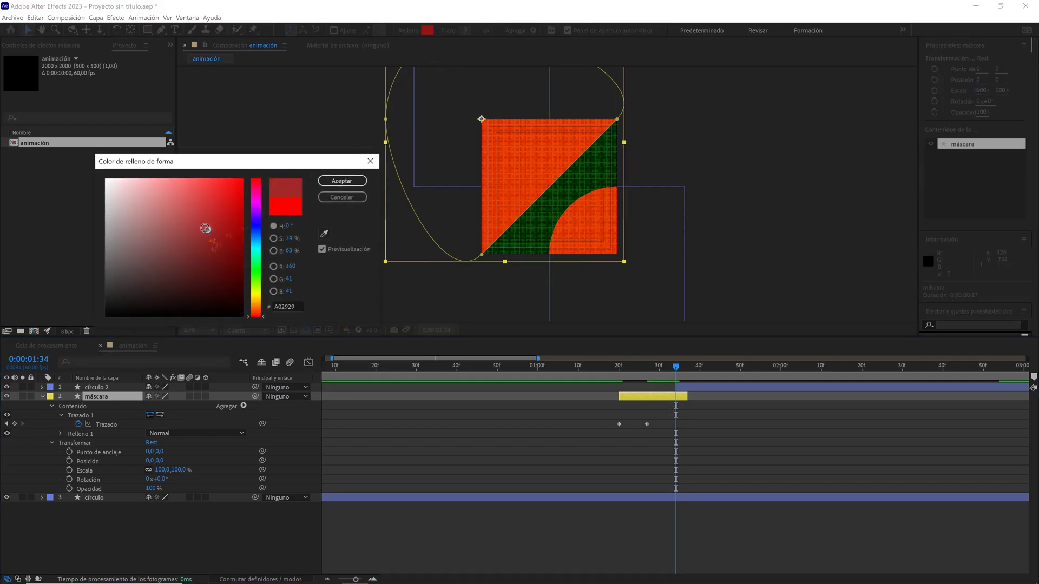
pyautogui.moveTo(204, 227); pyautogui.dragTo(97, 146)
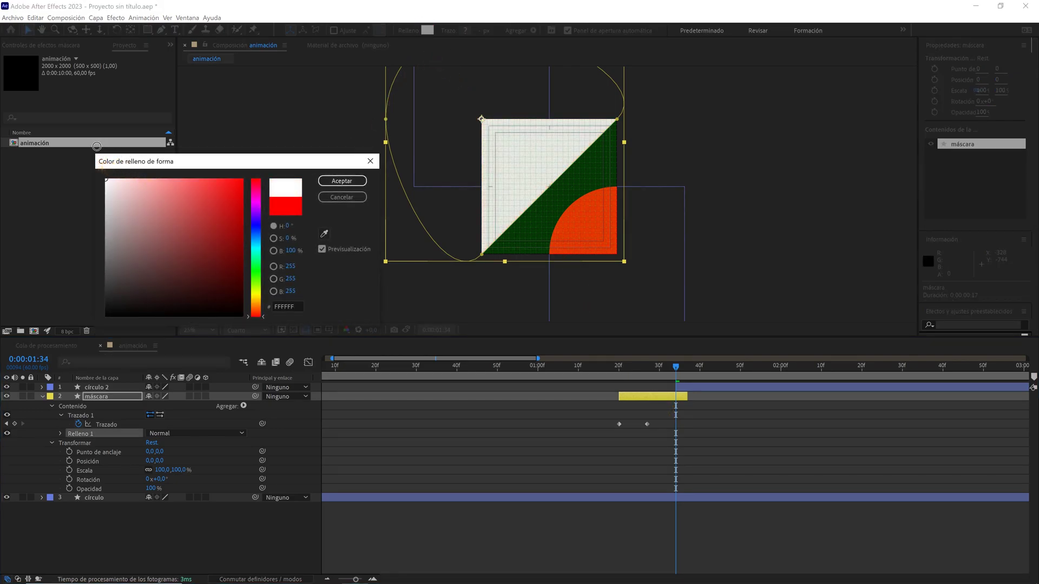
pyautogui.click(340, 180)
# - Set the viewer's preview resolution to Completa
pyautogui.scroll(4, 591, 193)
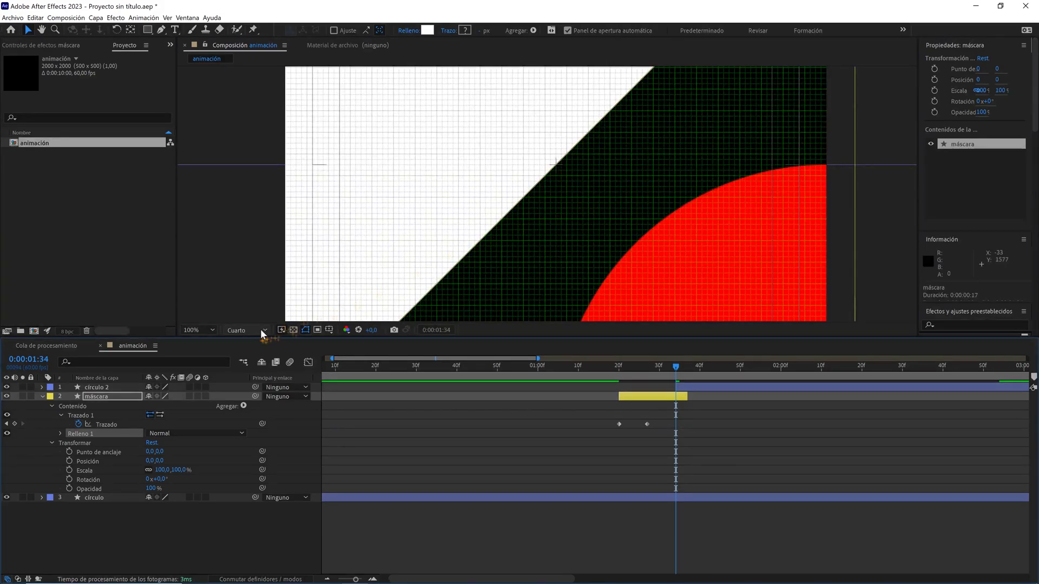
pyautogui.click(261, 329)
pyautogui.click(256, 349)
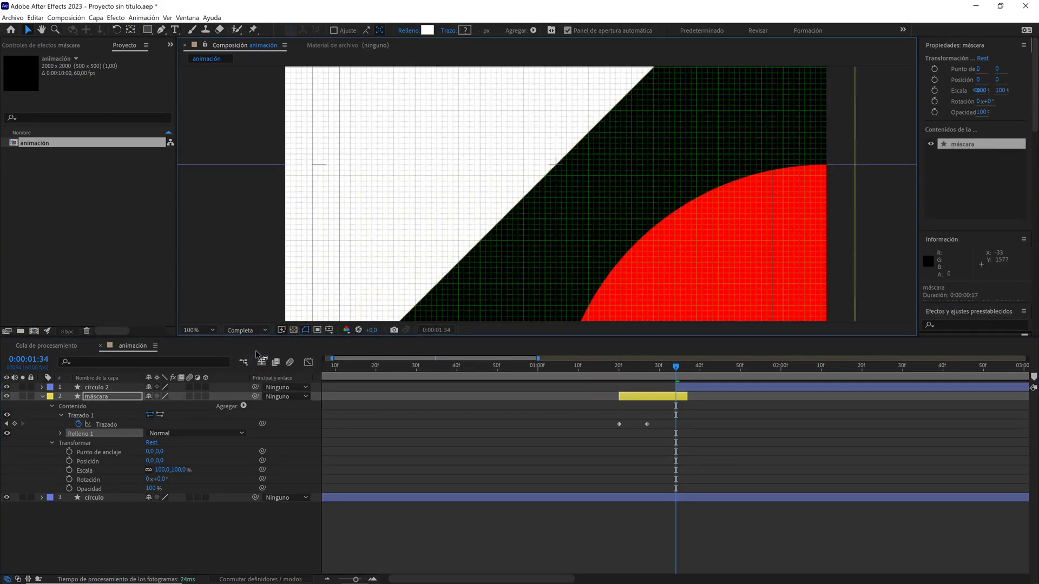
# - Add a Pen-tool point midway along the mask's diagonal edge and toggle grid snapping
pyautogui.click(163, 30)
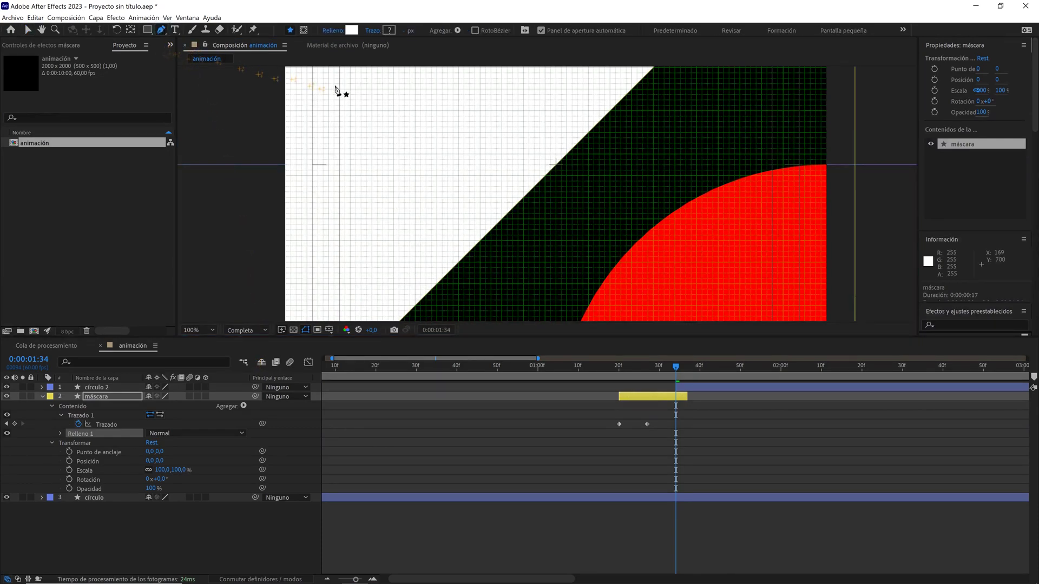
pyautogui.scroll(2, 550, 184)
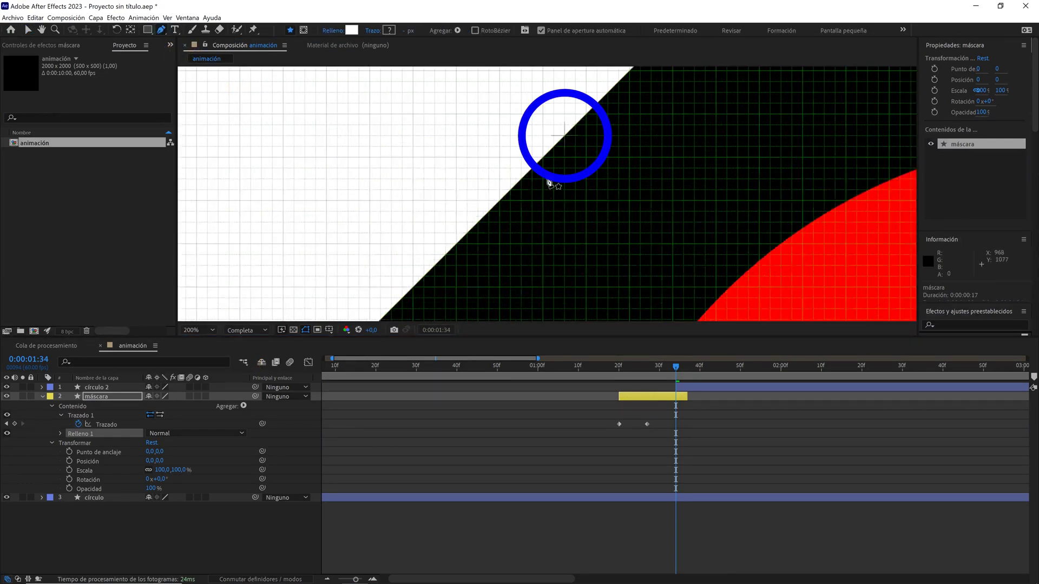
pyautogui.click(564, 139)
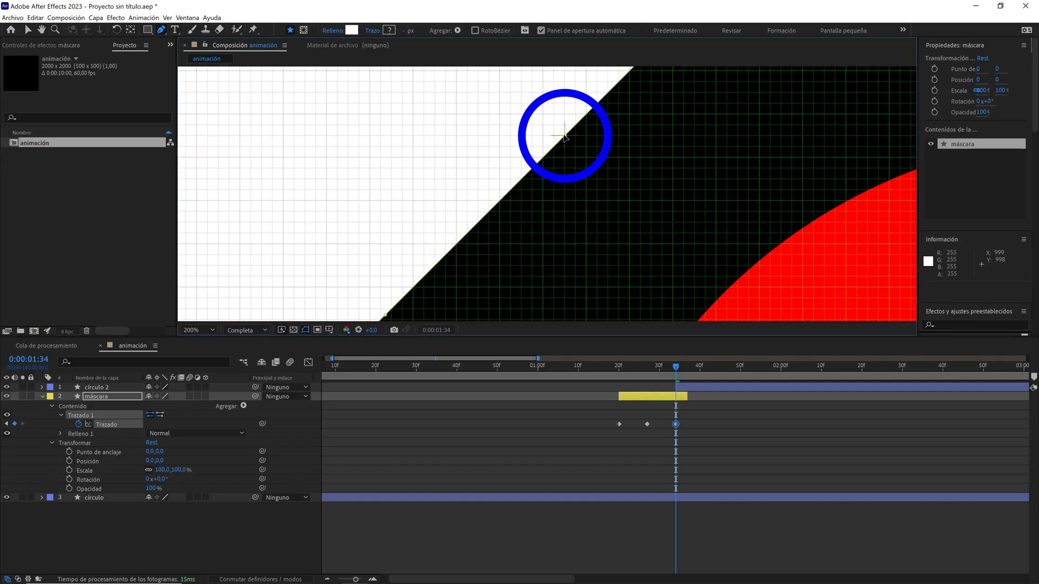
pyautogui.scroll(-1, 587, 158)
pyautogui.scroll(-1, 581, 162)
pyautogui.moveTo(578, 170); pyautogui.dragTo(573, 150)
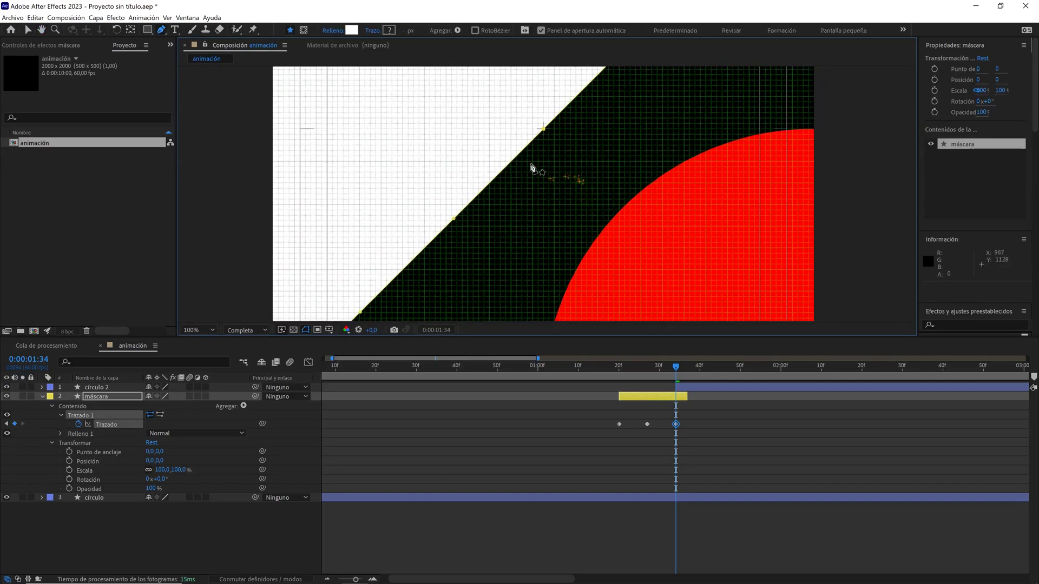
pyautogui.click(167, 17)
pyautogui.click(223, 184)
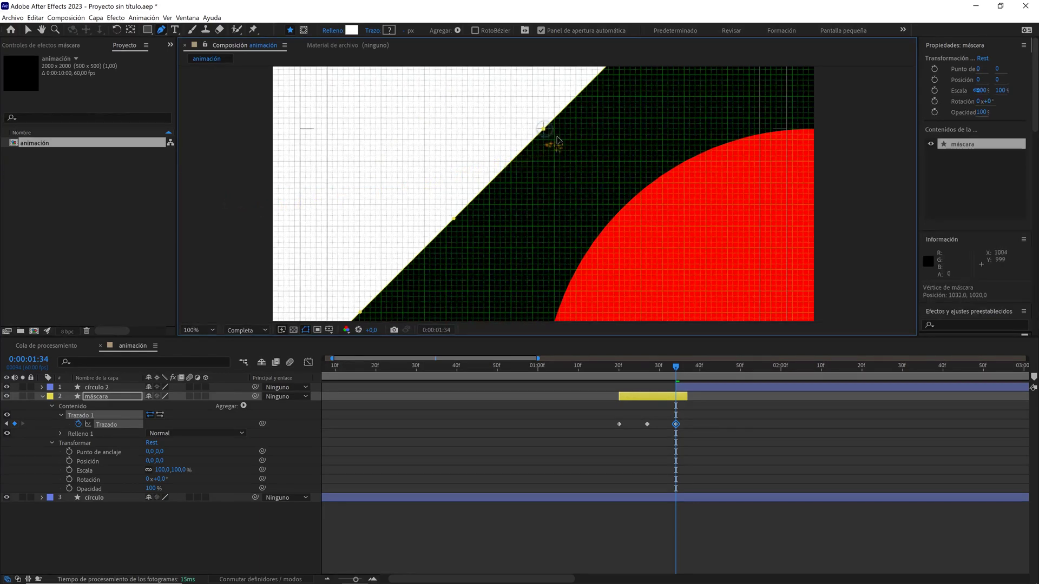
# - Bend the edge by pulling handles from the new point and moving it onto the red circle's edge
pyautogui.moveTo(545, 134); pyautogui.dragTo(619, 198)
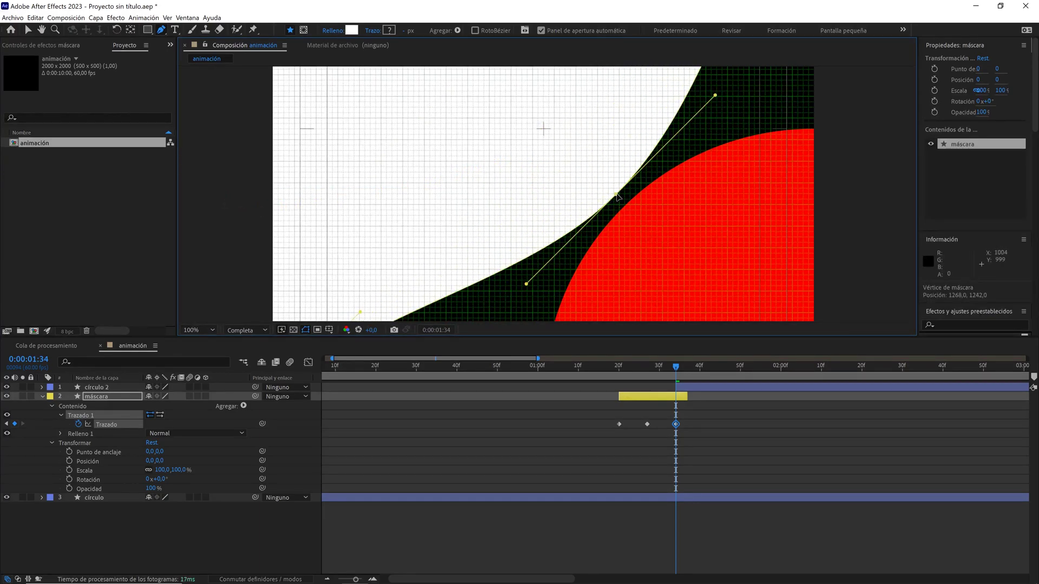
pyautogui.press('.')
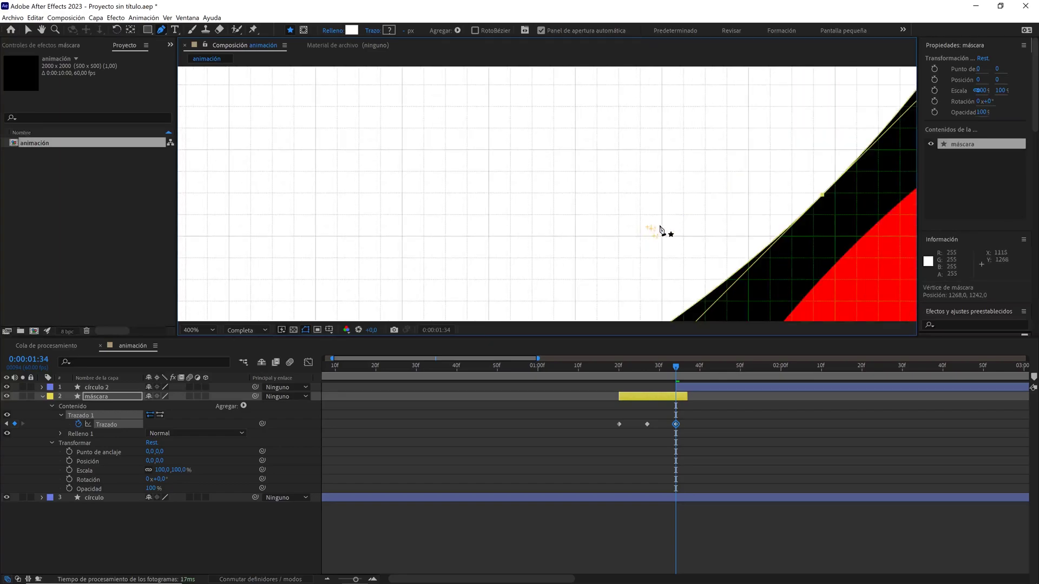
pyautogui.press('.')
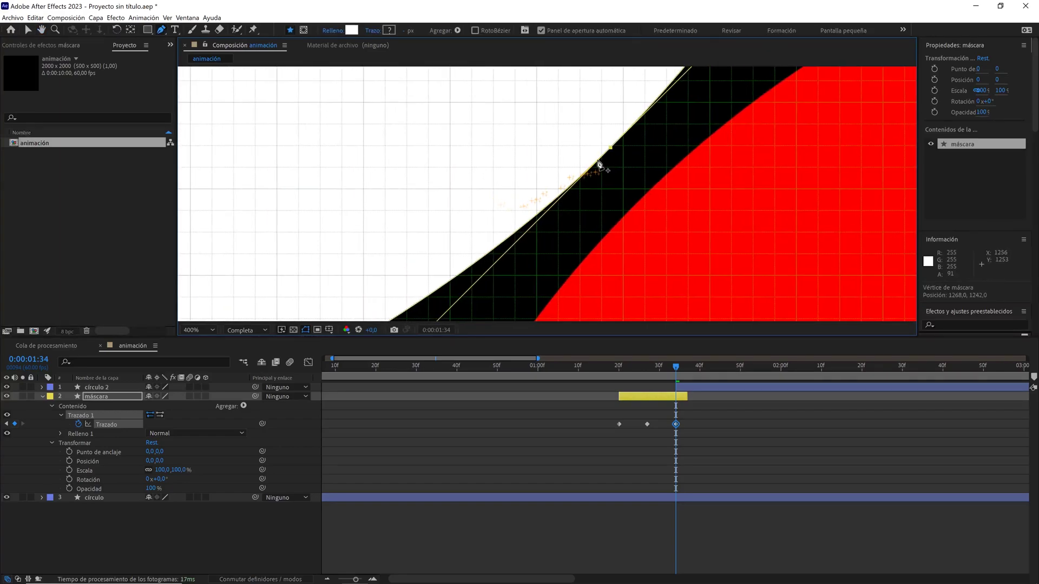
pyautogui.moveTo(610, 151); pyautogui.dragTo(653, 184)
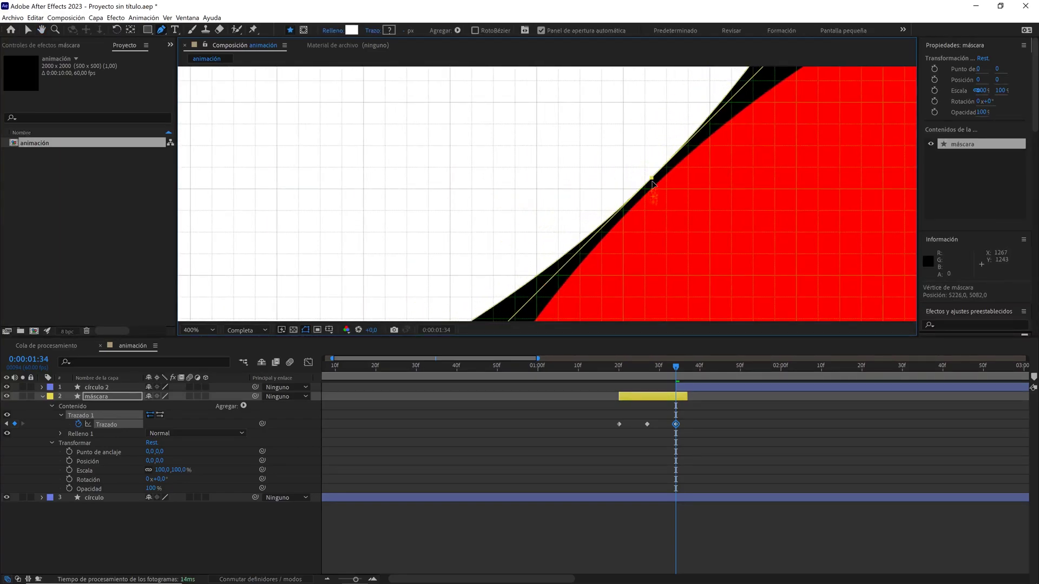
pyautogui.press('.')
pyautogui.moveTo(715, 203)
pyautogui.mouseDown()
pyautogui.moveTo(696, 174)
pyautogui.moveTo(688, 194)
pyautogui.mouseUp()
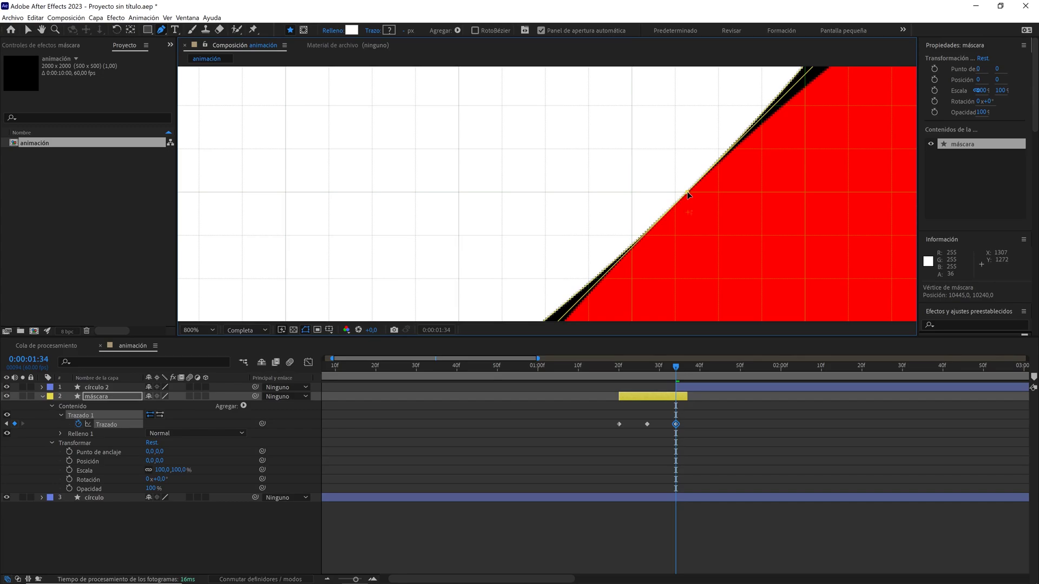
pyautogui.press('Right')
pyautogui.press('Right')
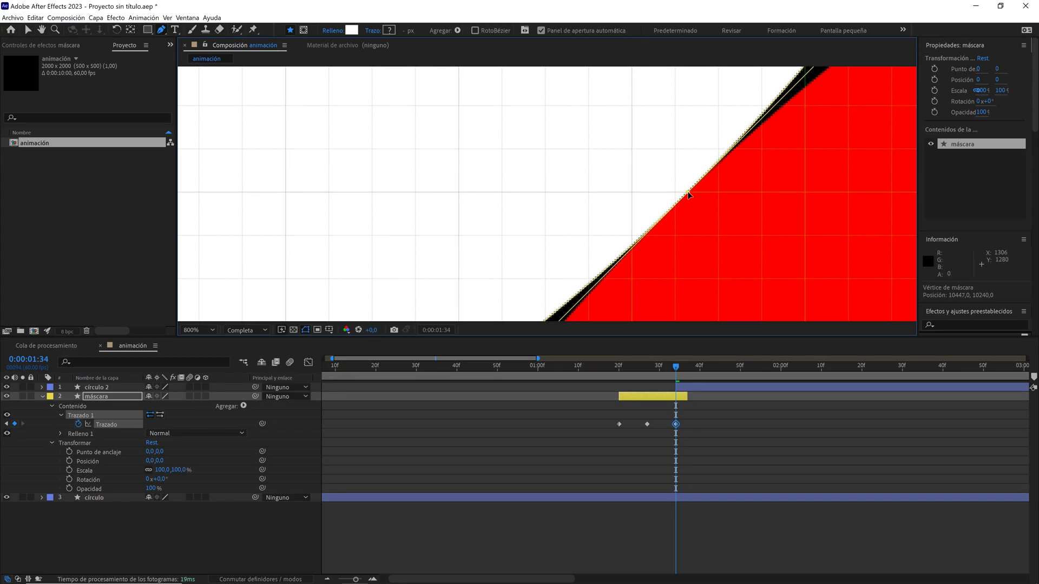
pyautogui.press(',')
pyautogui.press(',')
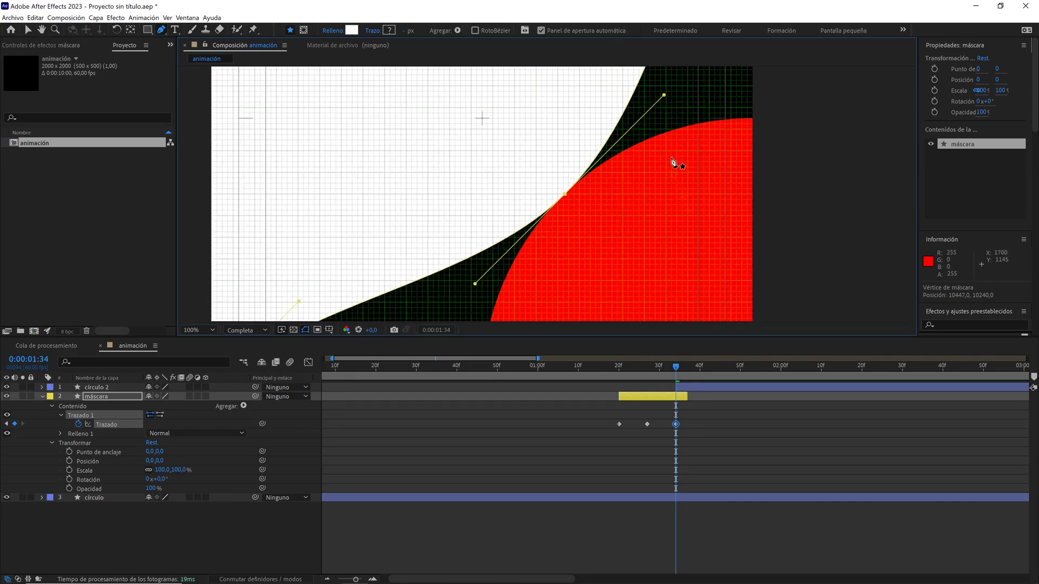
pyautogui.press(',')
pyautogui.moveTo(556, 134); pyautogui.dragTo(572, 169)
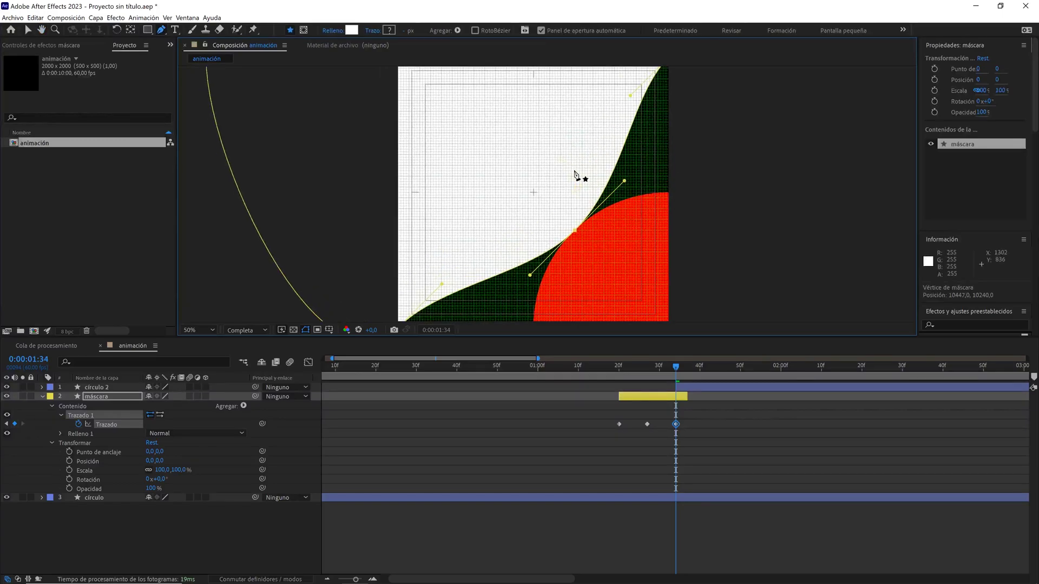
# - Turn on grid snapping and lower the mask's top-right point down the square's right edge
pyautogui.click(167, 18)
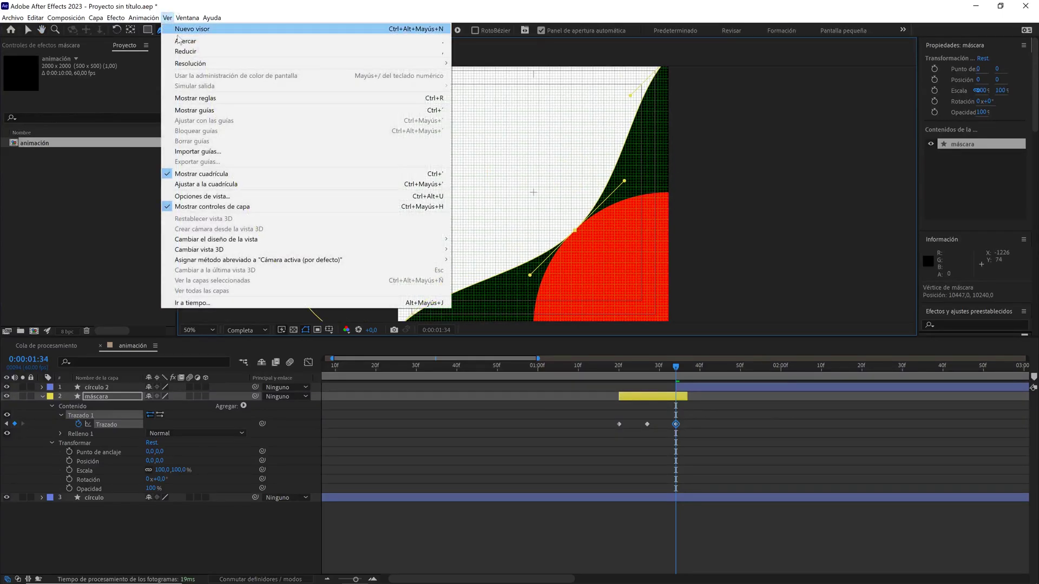
pyautogui.click(222, 184)
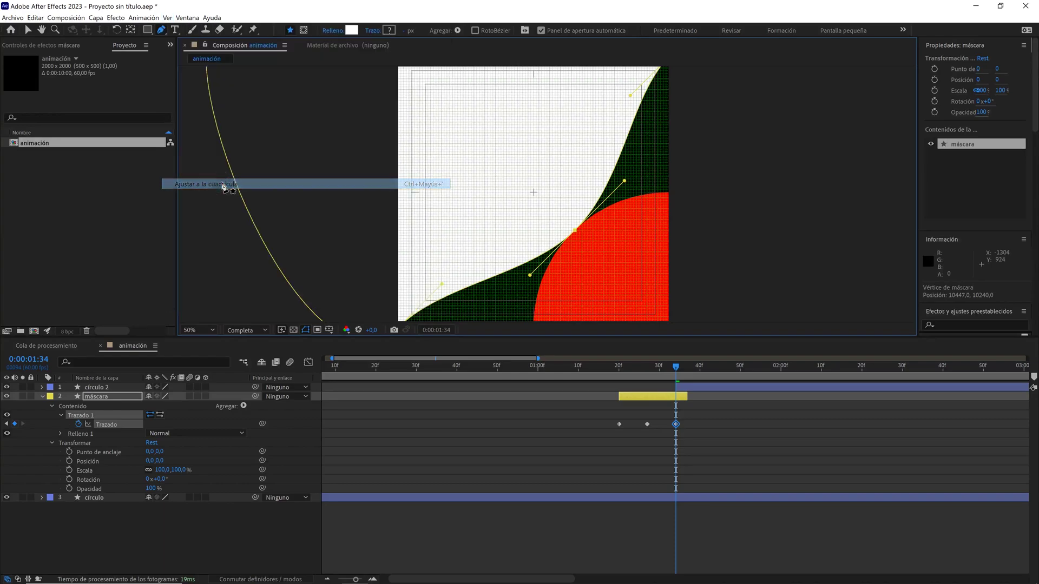
pyautogui.moveTo(589, 142); pyautogui.dragTo(536, 181)
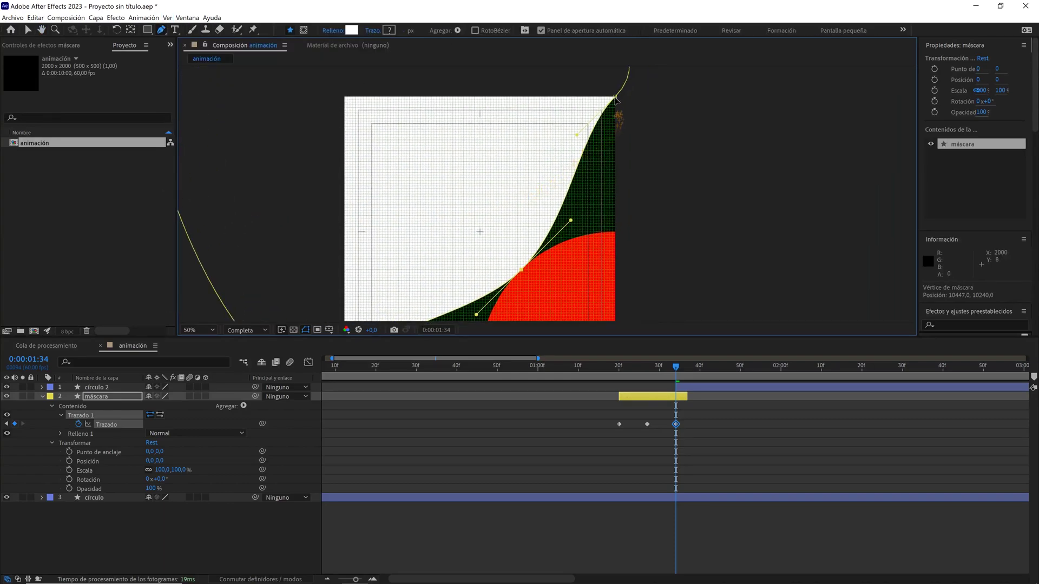
pyautogui.moveTo(616, 99); pyautogui.dragTo(631, 227)
pyautogui.press('.')
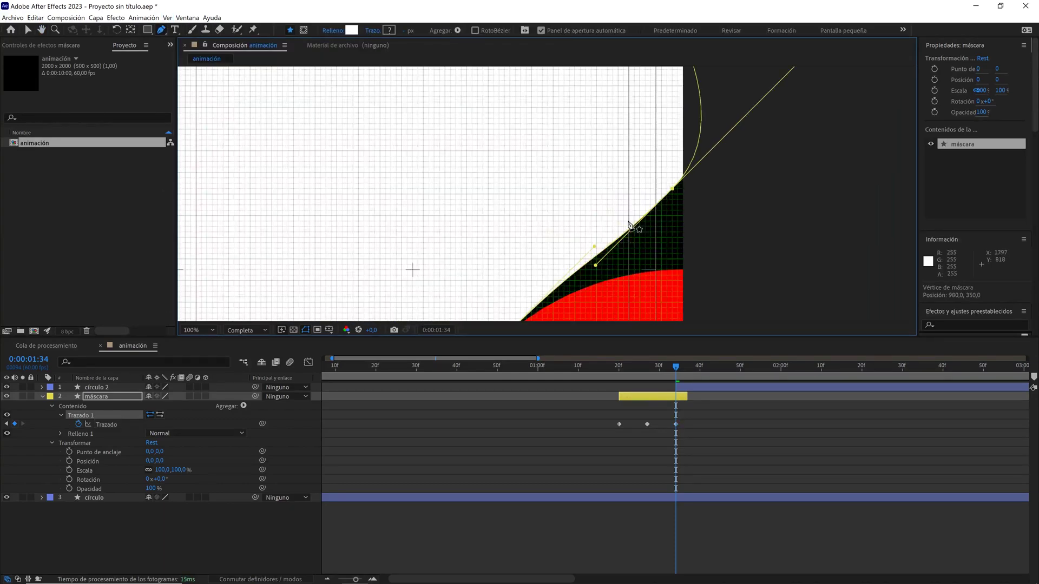
pyautogui.scroll(2, 630, 227)
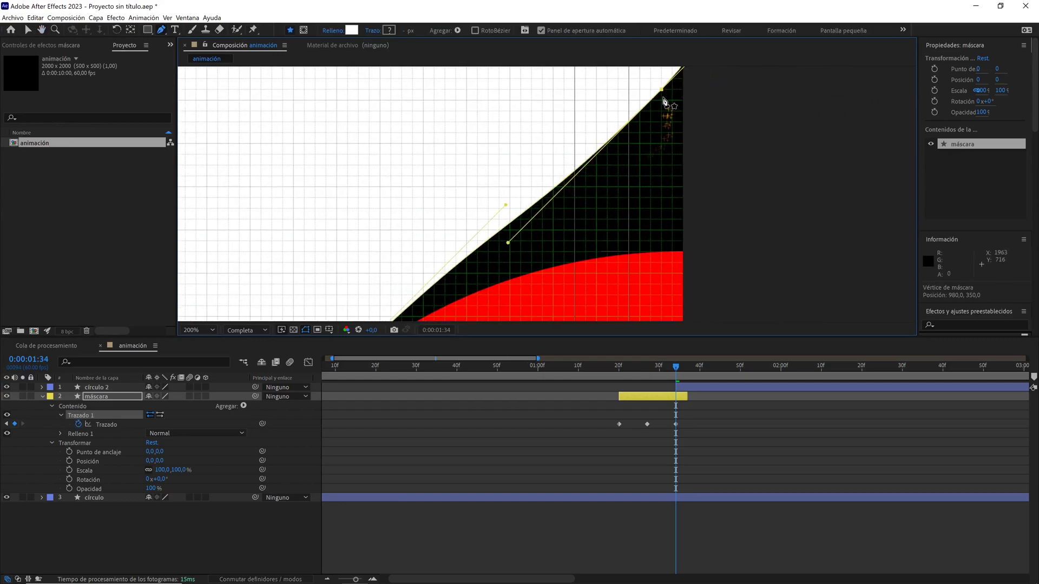
pyautogui.moveTo(669, 108)
pyautogui.mouseDown()
pyautogui.moveTo(681, 258)
pyautogui.moveTo(633, 142)
pyautogui.mouseUp()
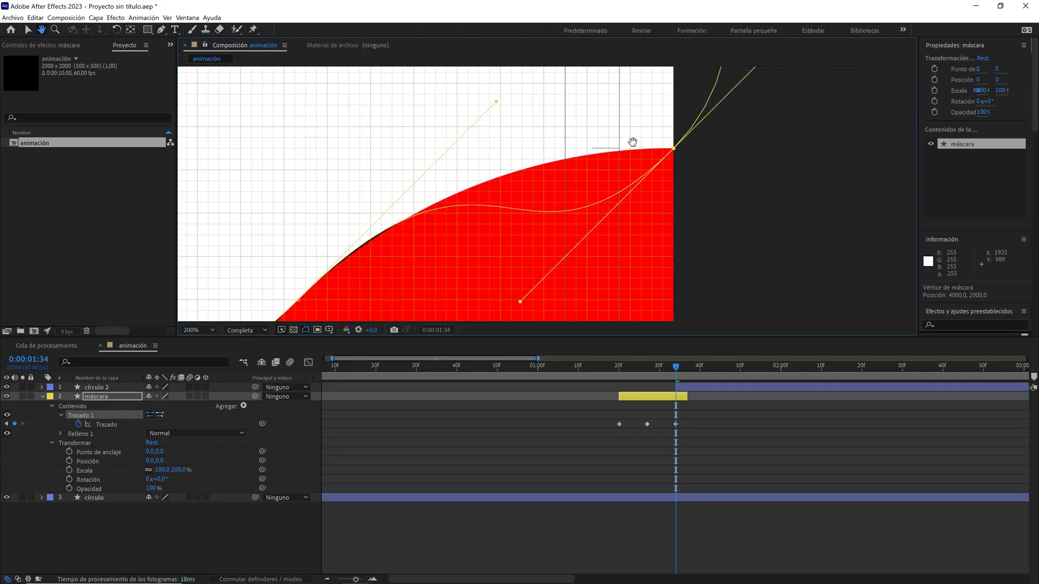
# - Adjust the lower and upper Bézier handles so the top edge curves smoothly
pyautogui.press('g')
pyautogui.moveTo(522, 300)
pyautogui.mouseDown()
pyautogui.moveTo(523, 148)
pyautogui.moveTo(547, 140)
pyautogui.mouseUp()
pyautogui.press('h')
pyautogui.press('g')
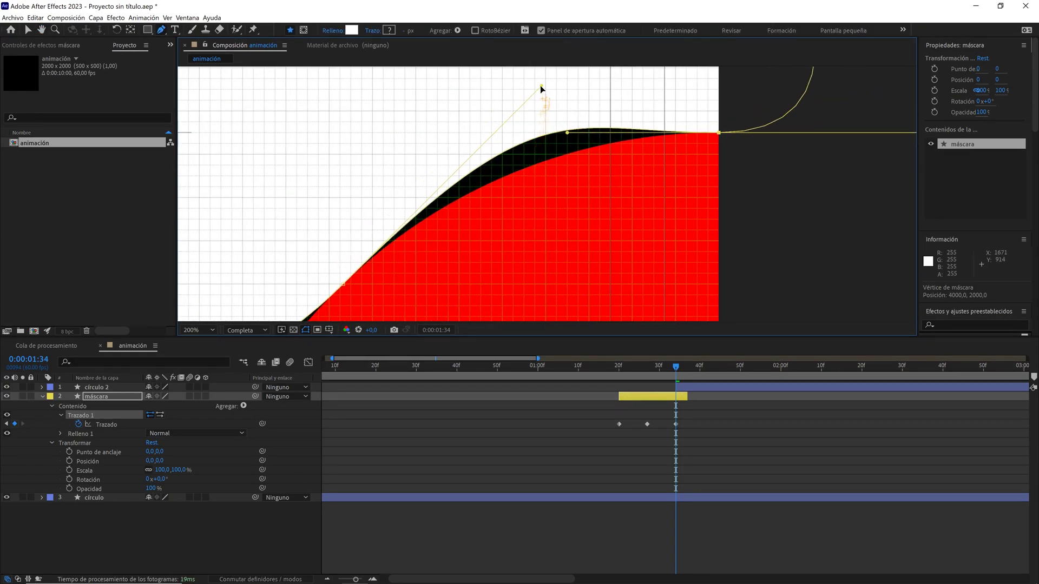
pyautogui.moveTo(540, 86); pyautogui.dragTo(460, 179)
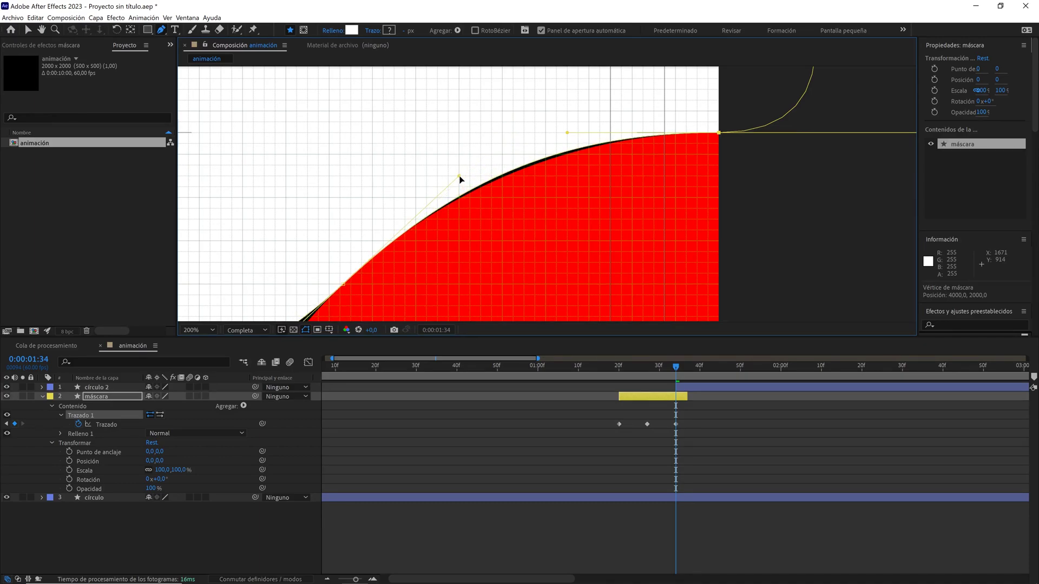
pyautogui.moveTo(575, 134); pyautogui.dragTo(584, 135)
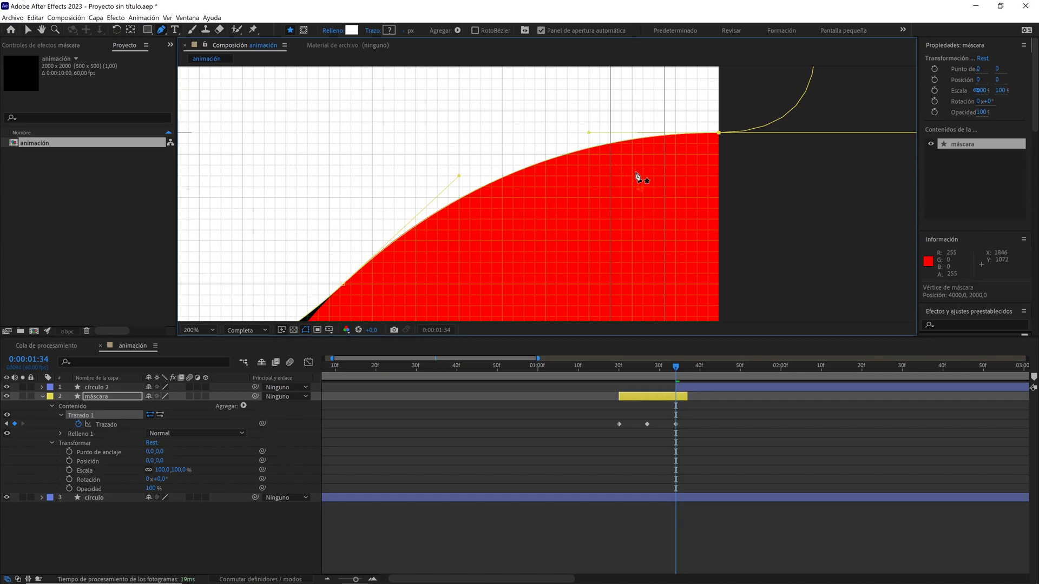
pyautogui.scroll(-2, 636, 174)
# - Slide the mask's lower-left corner right along the bottom edge to where the red circle meets it
pyautogui.moveTo(568, 203)
pyautogui.mouseDown()
pyautogui.moveTo(491, 221)
pyautogui.moveTo(563, 179)
pyautogui.mouseUp()
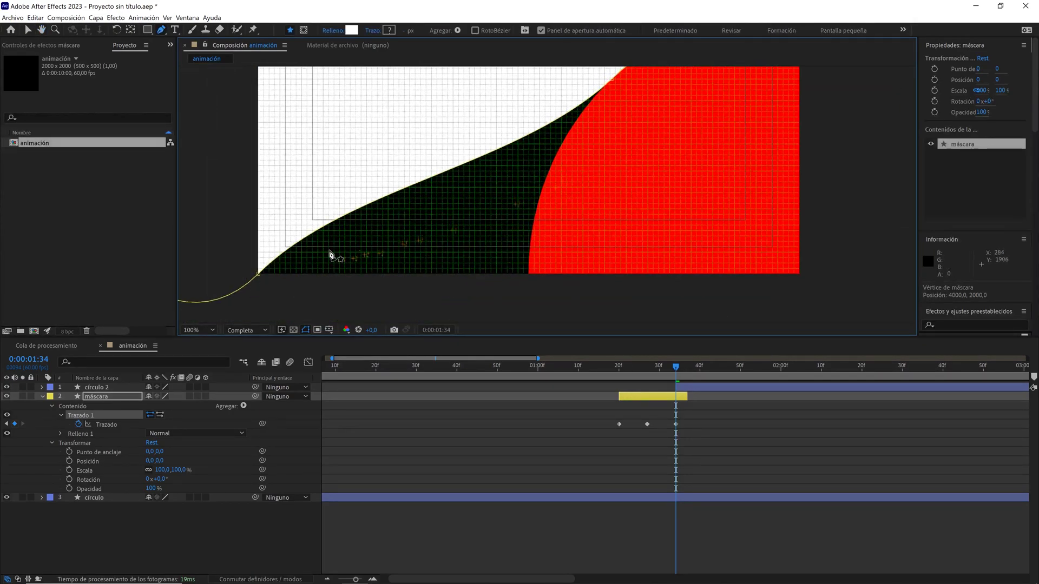
pyautogui.moveTo(260, 276); pyautogui.dragTo(511, 276)
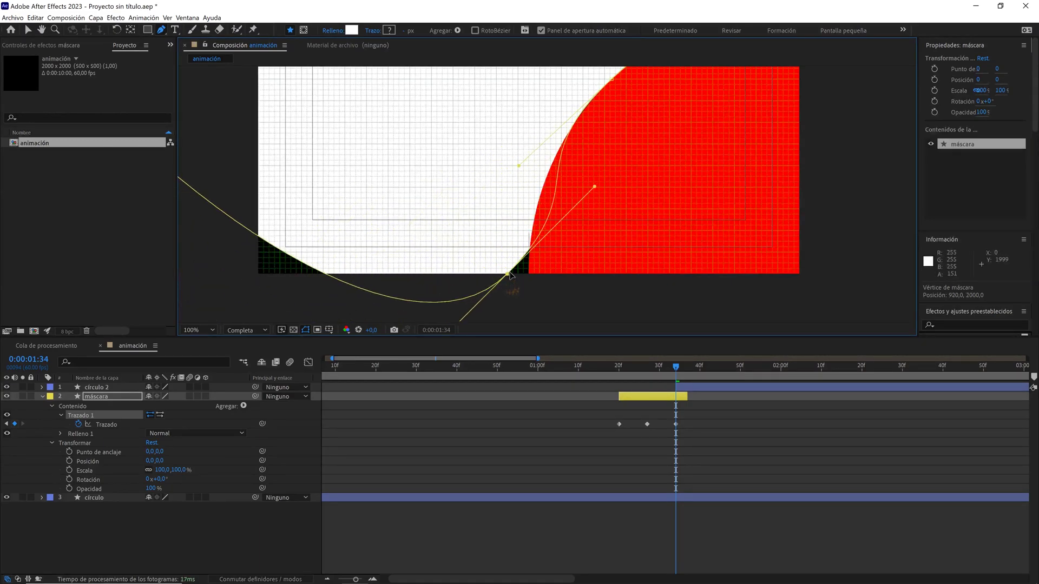
pyautogui.scroll(4, 530, 291)
pyautogui.moveTo(528, 255); pyautogui.dragTo(543, 126)
pyautogui.press('g')
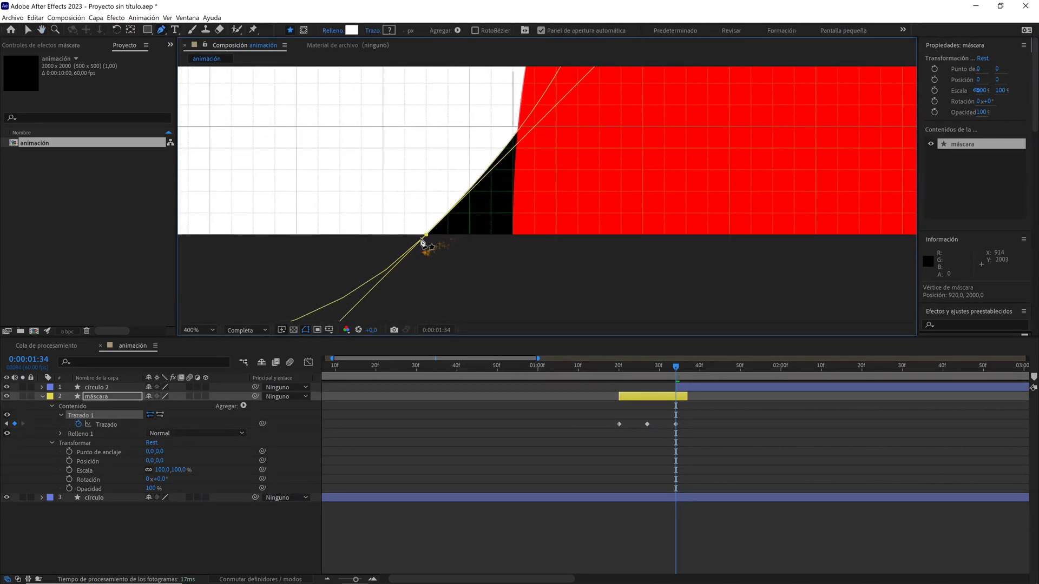
pyautogui.moveTo(426, 235); pyautogui.dragTo(513, 235)
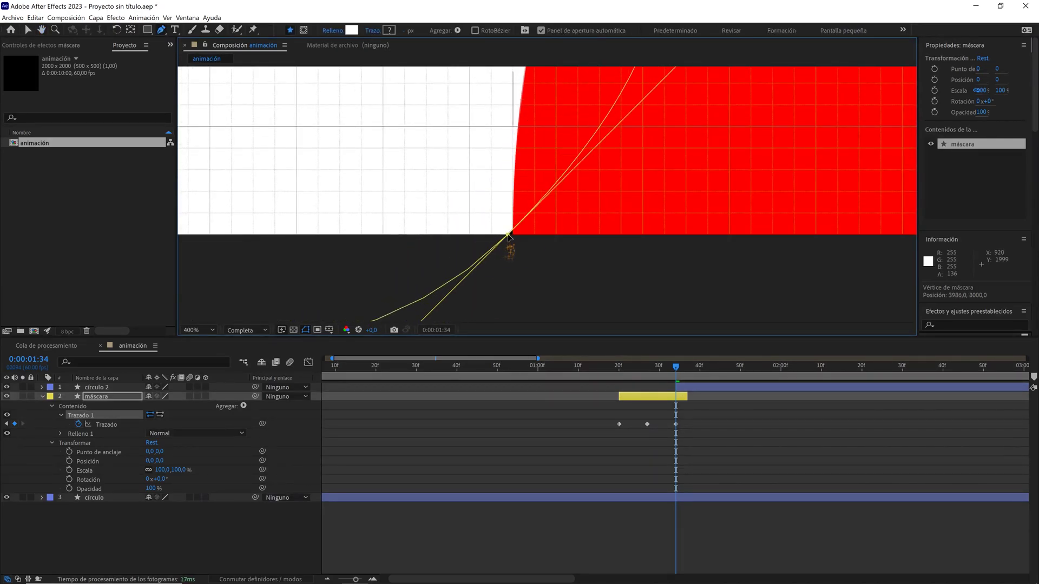
pyautogui.scroll(-4, 524, 236)
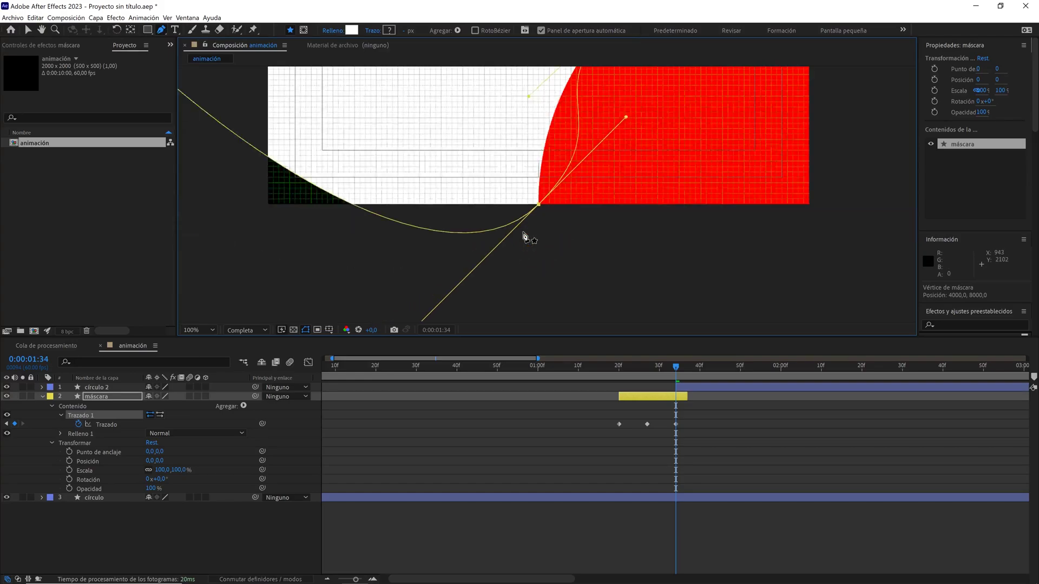
# - Angle the corner's curve handle so the mask edge follows the red circle's arc
pyautogui.moveTo(544, 178); pyautogui.dragTo(522, 238)
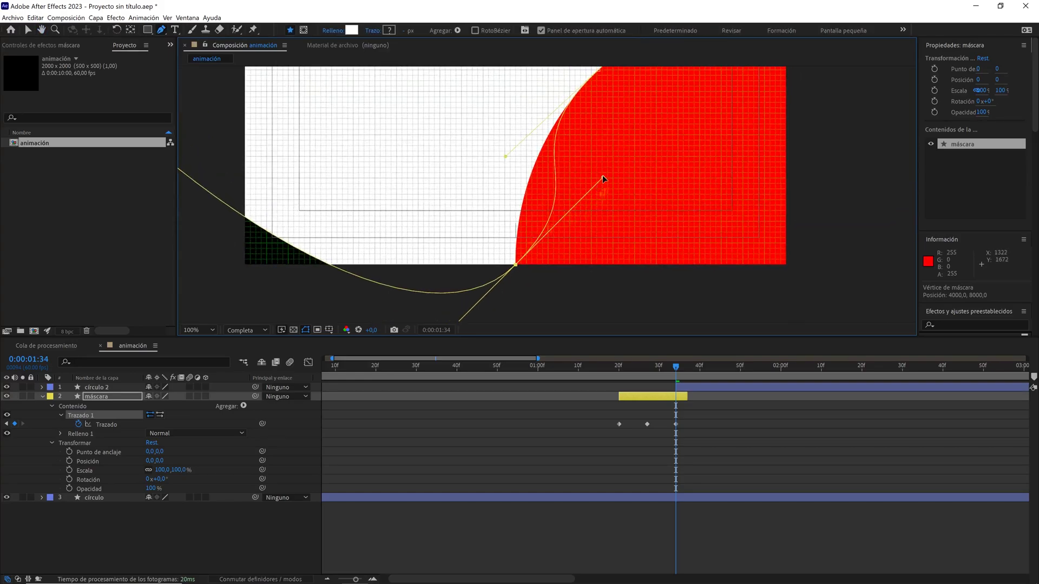
pyautogui.moveTo(604, 178); pyautogui.dragTo(517, 174)
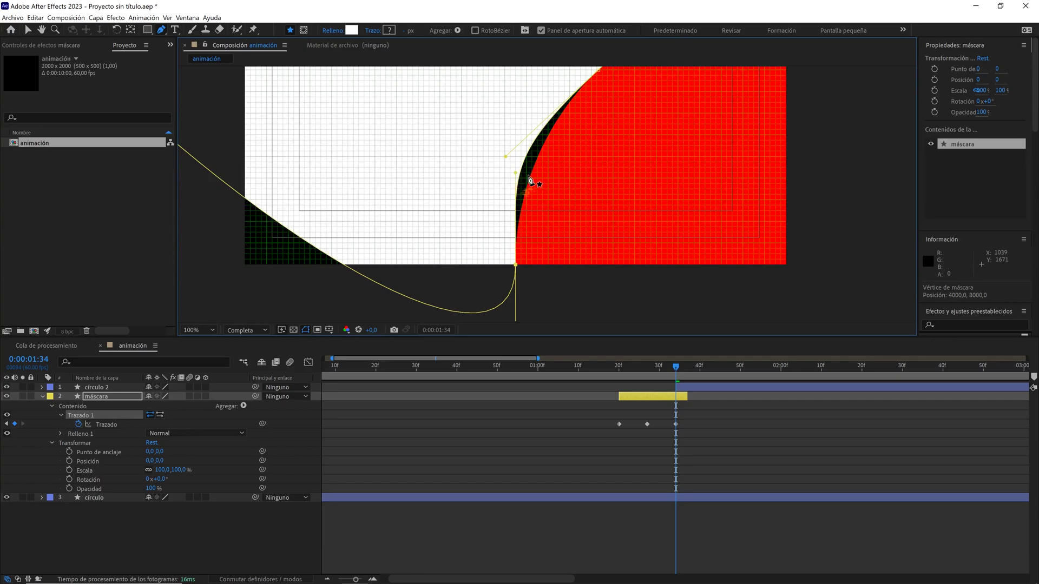
pyautogui.scroll(2, 528, 178)
pyautogui.scroll(-2, 539, 203)
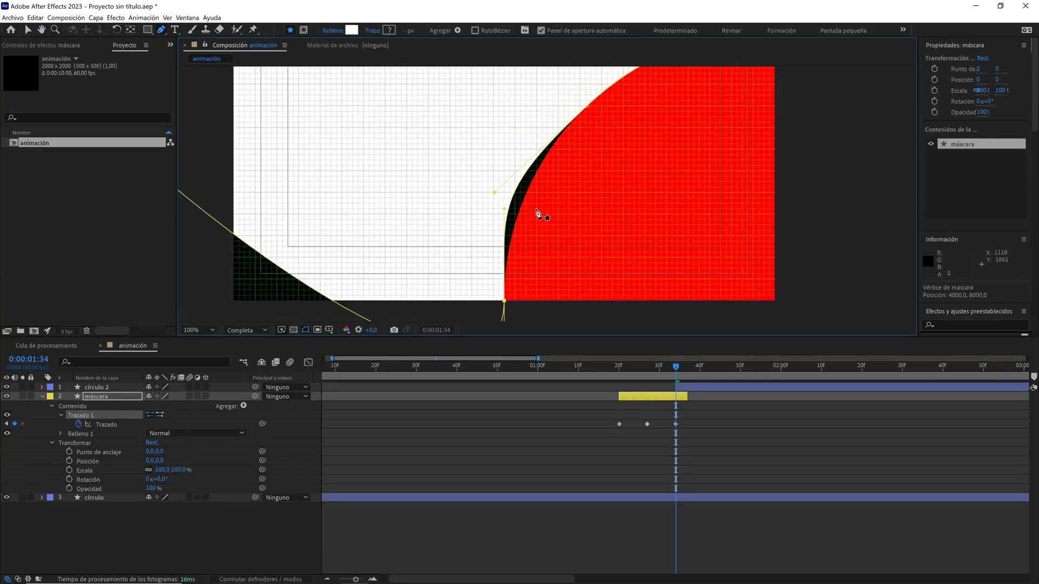
pyautogui.moveTo(480, 223); pyautogui.dragTo(502, 207)
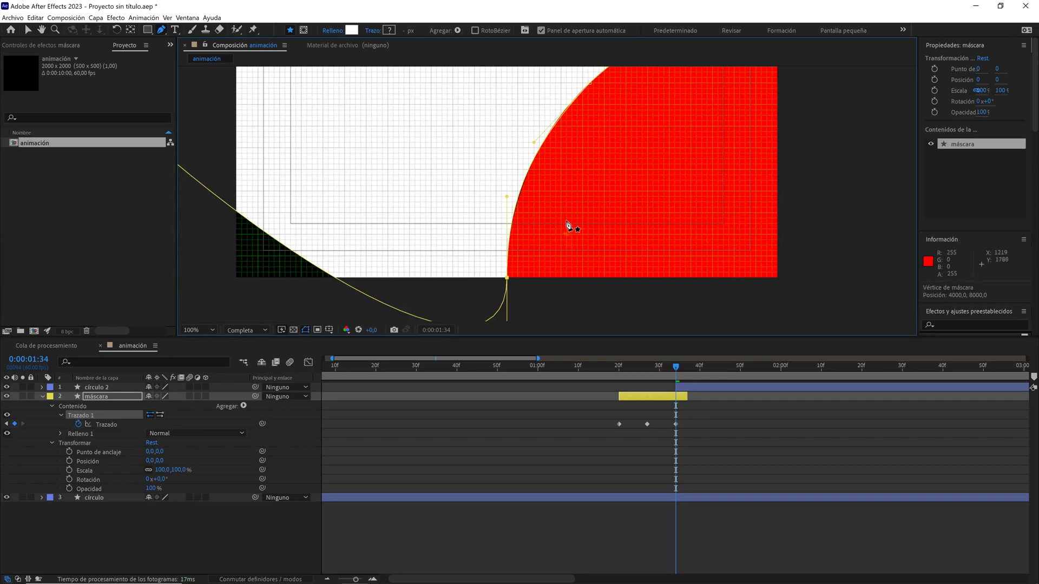
pyautogui.scroll(-2, 569, 224)
pyautogui.press('.')
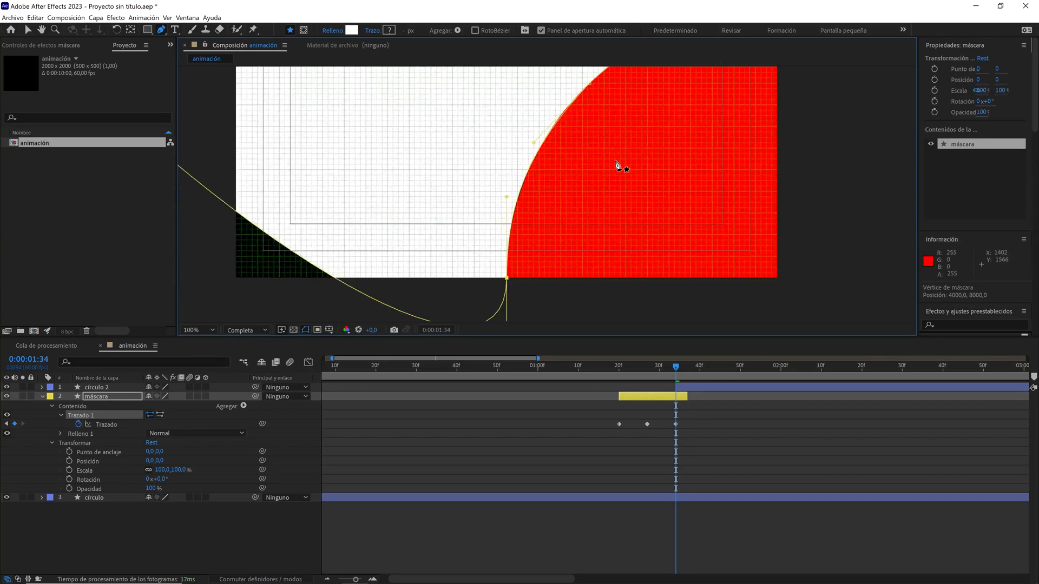
pyautogui.scroll(-2, 617, 165)
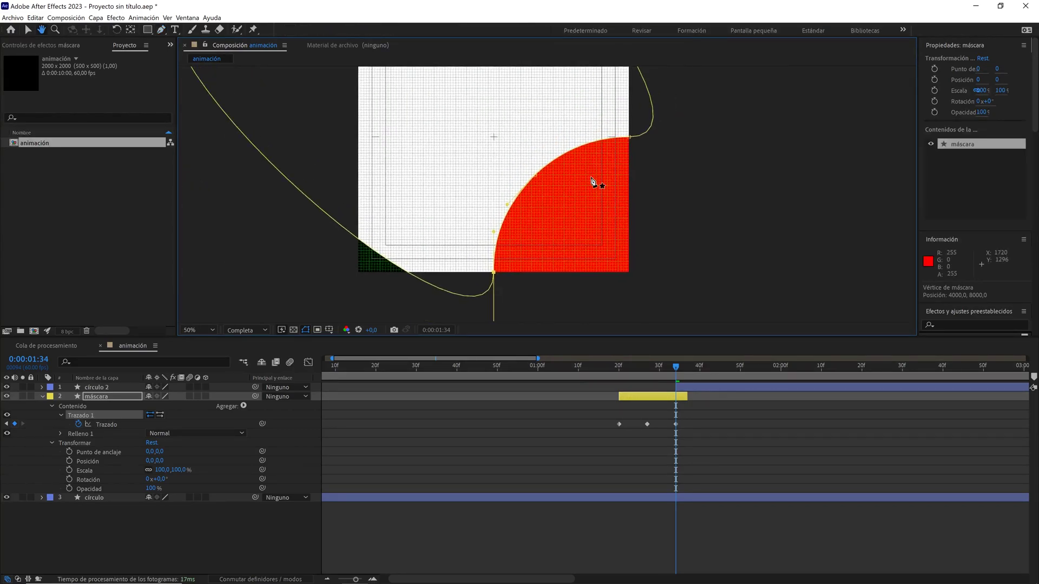
# - Add two mask points pulled outward up-right and down-left, and trim máscara one frame shorter
pyautogui.scroll(-2, 593, 176)
pyautogui.scroll(2, 579, 162)
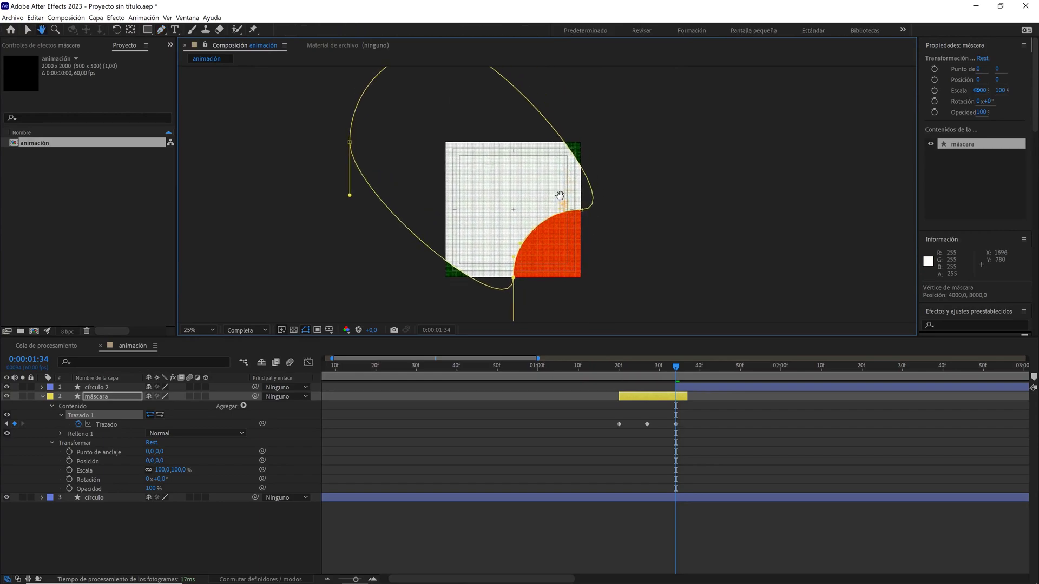
pyautogui.click(554, 133)
pyautogui.moveTo(554, 133); pyautogui.dragTo(607, 108)
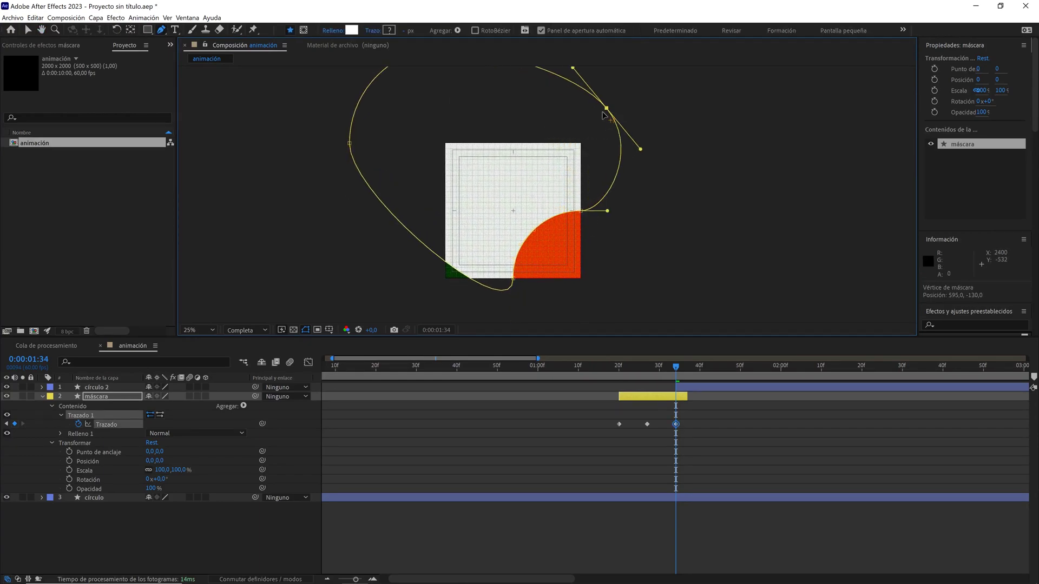
pyautogui.click(424, 247)
pyautogui.moveTo(424, 248); pyautogui.dragTo(389, 282)
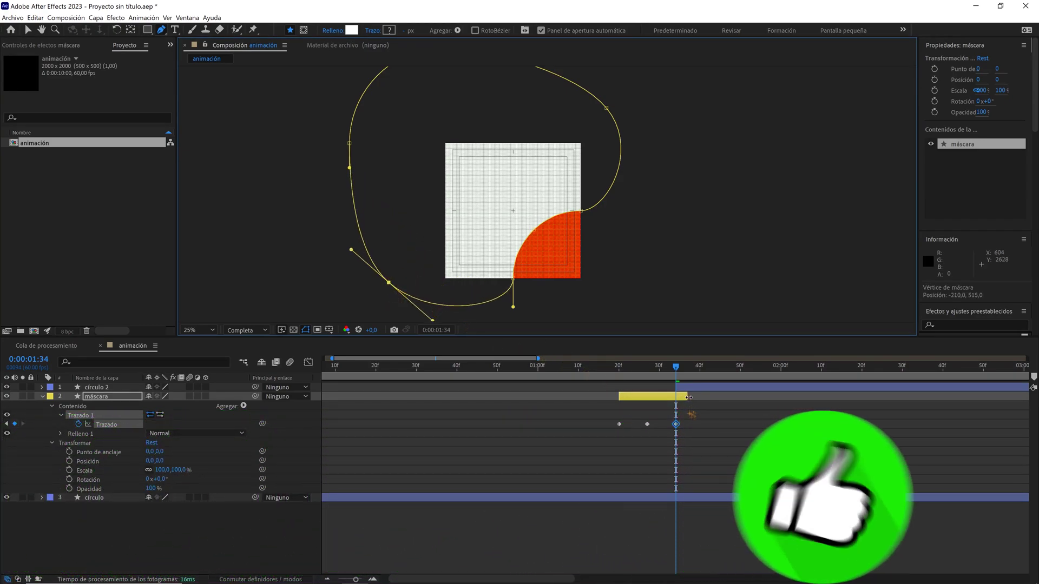
pyautogui.moveTo(687, 396); pyautogui.dragTo(432, 369)
# - Show the full ten-second timeline, set resolution to Cuarto, and preview from 0 until 0:00:01:09
pyautogui.moveTo(352, 579); pyautogui.dragTo(335, 578)
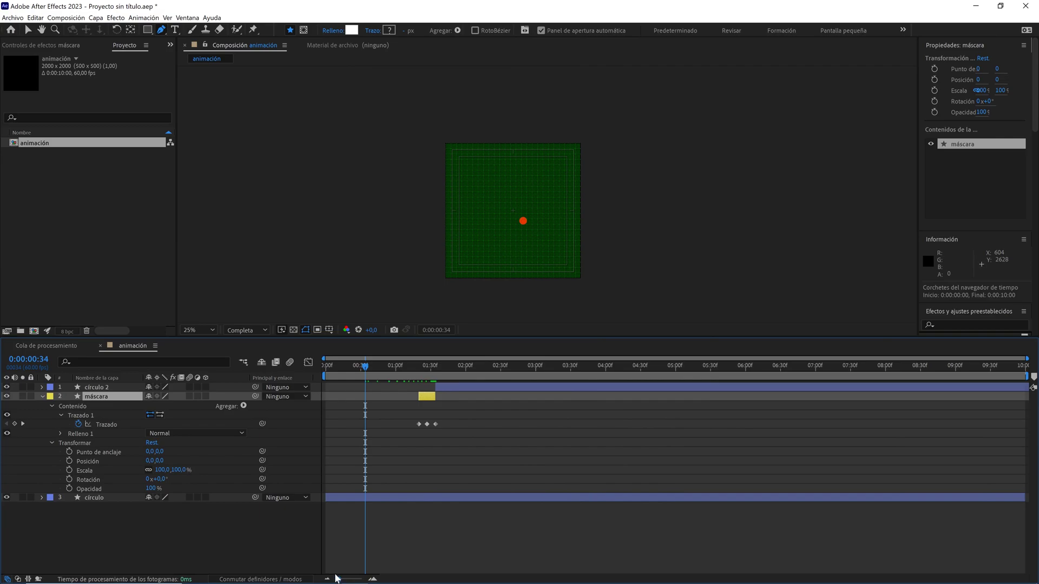
pyautogui.moveTo(374, 368); pyautogui.dragTo(324, 369)
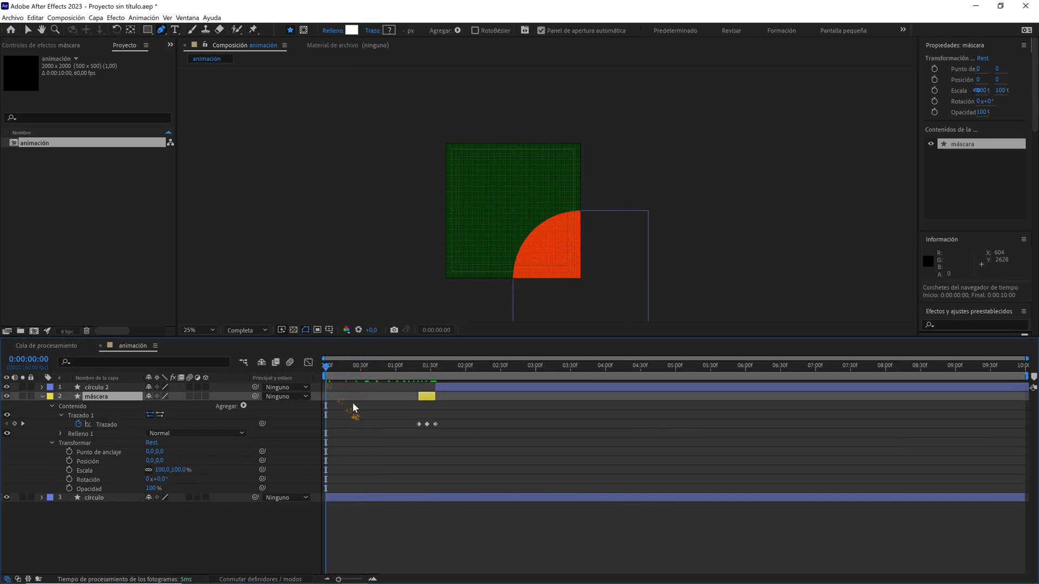
pyautogui.press('space')
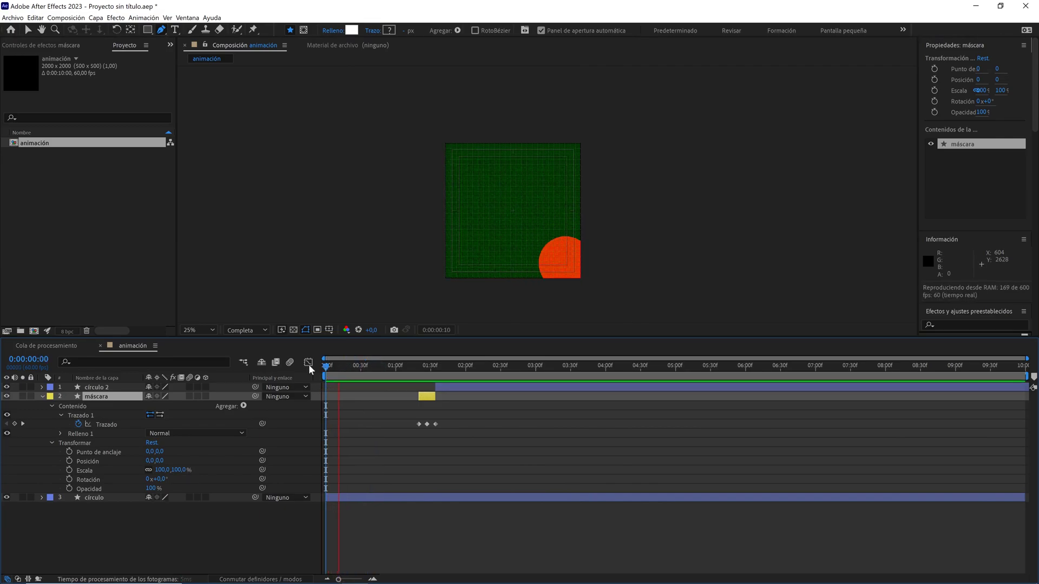
pyautogui.click(234, 328)
pyautogui.click(255, 396)
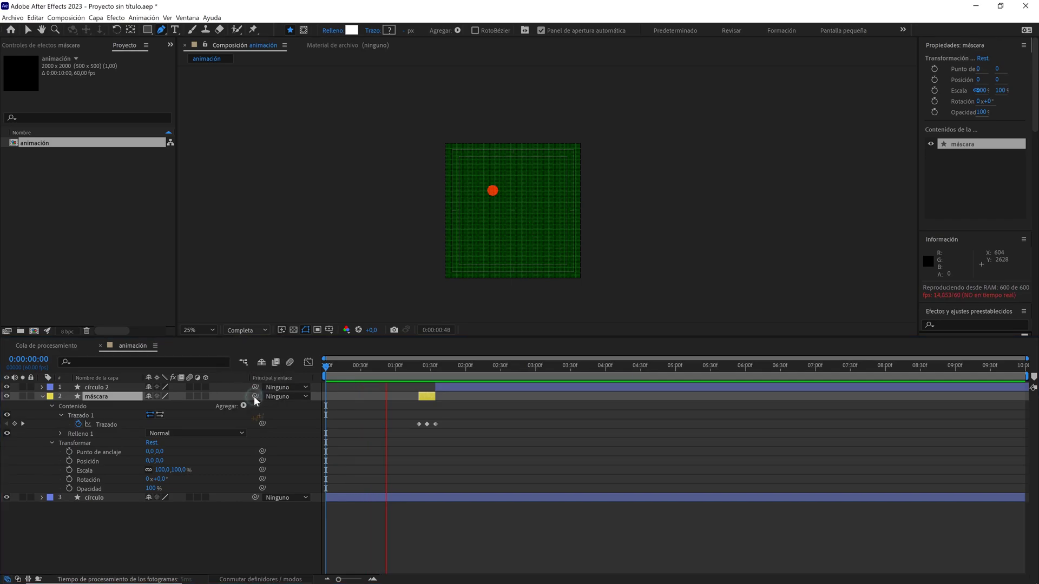
pyautogui.moveTo(366, 369); pyautogui.dragTo(315, 368)
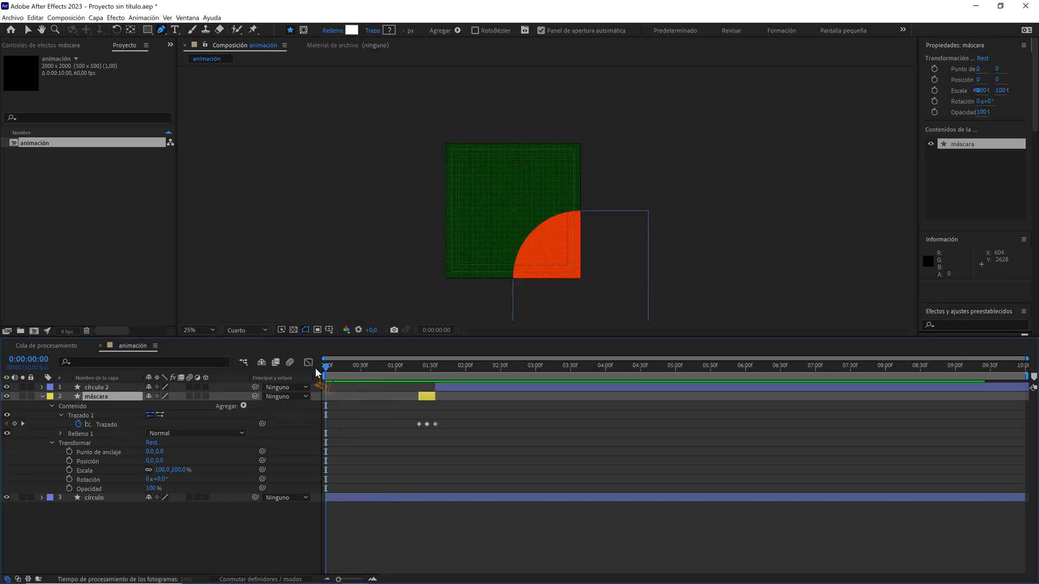
pyautogui.click(351, 401)
pyautogui.press('space')
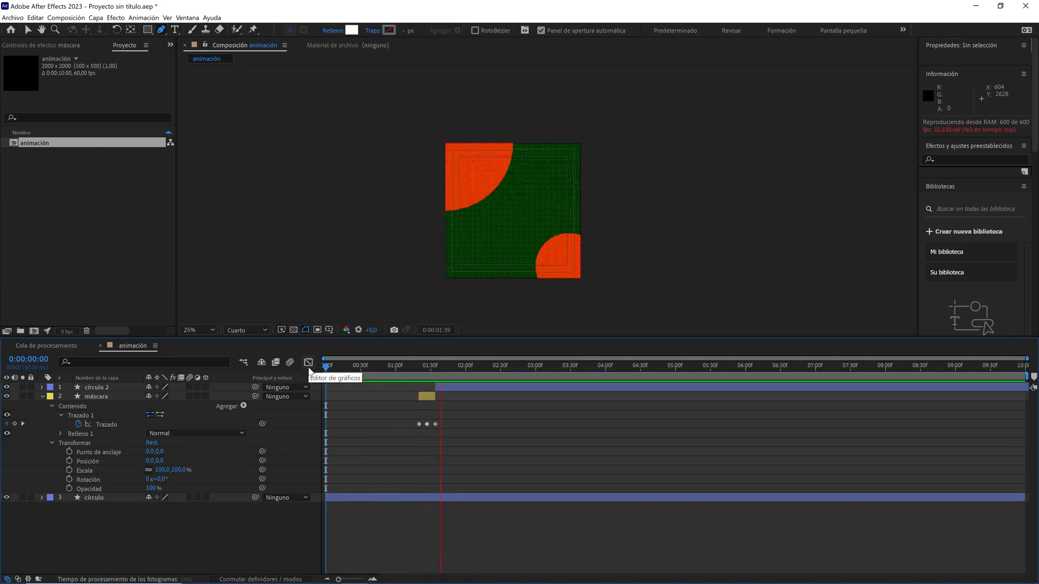
pyautogui.moveTo(442, 366); pyautogui.dragTo(410, 366)
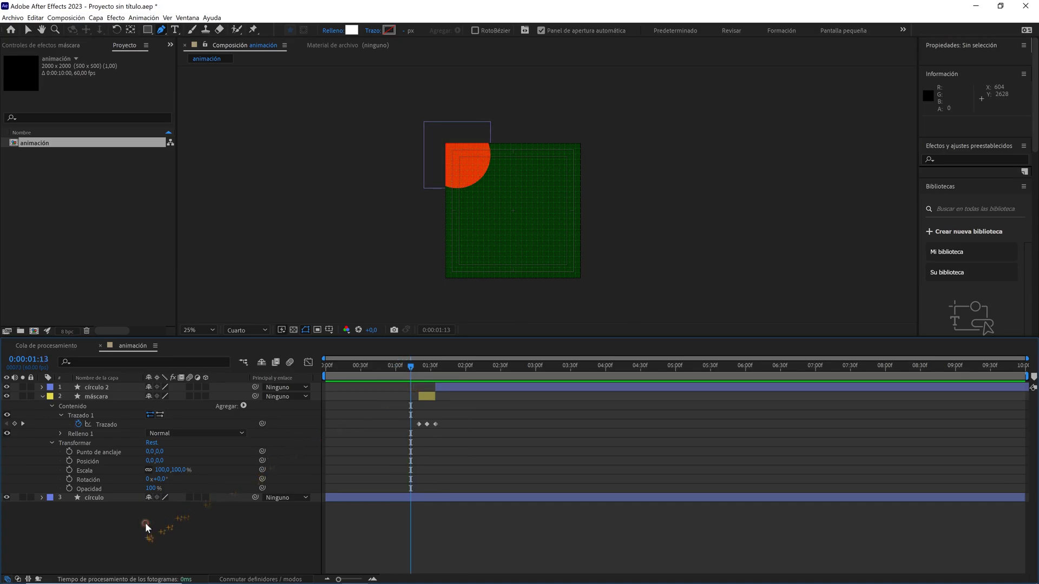
# - Create a black solid named 'bg' and place it beneath the círculo layer
pyautogui.rightClick(146, 522)
pyautogui.moveTo(239, 421)
pyautogui.click(319, 439)
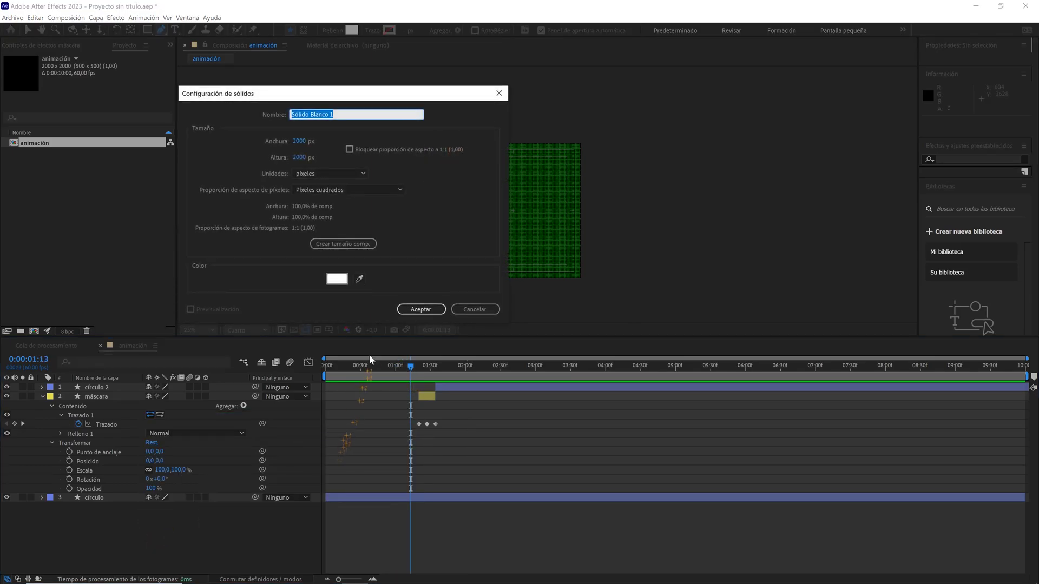
pyautogui.write('bg')
pyautogui.click(336, 278)
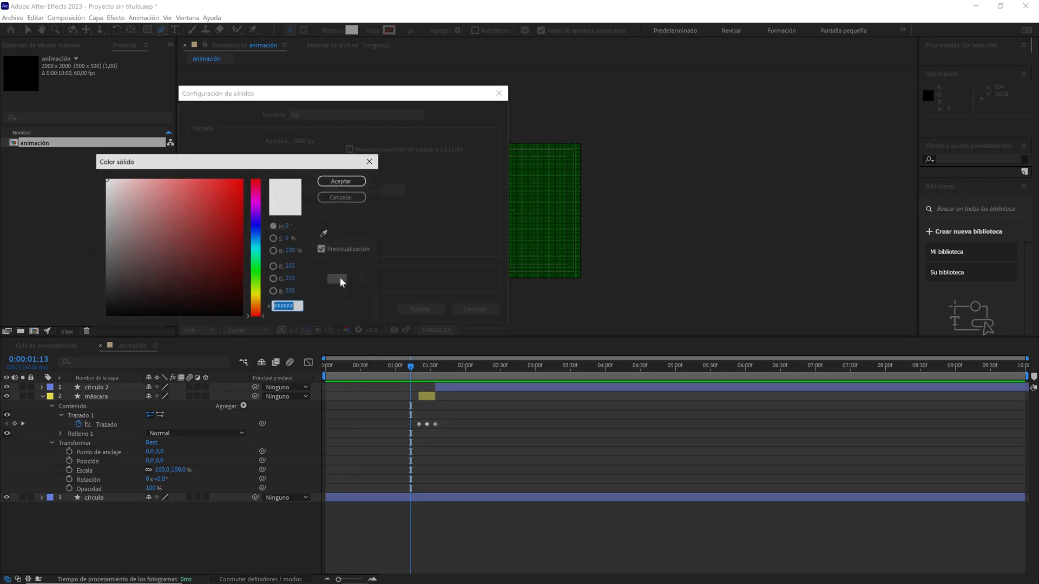
pyautogui.moveTo(162, 281); pyautogui.dragTo(75, 340)
pyautogui.click(342, 181)
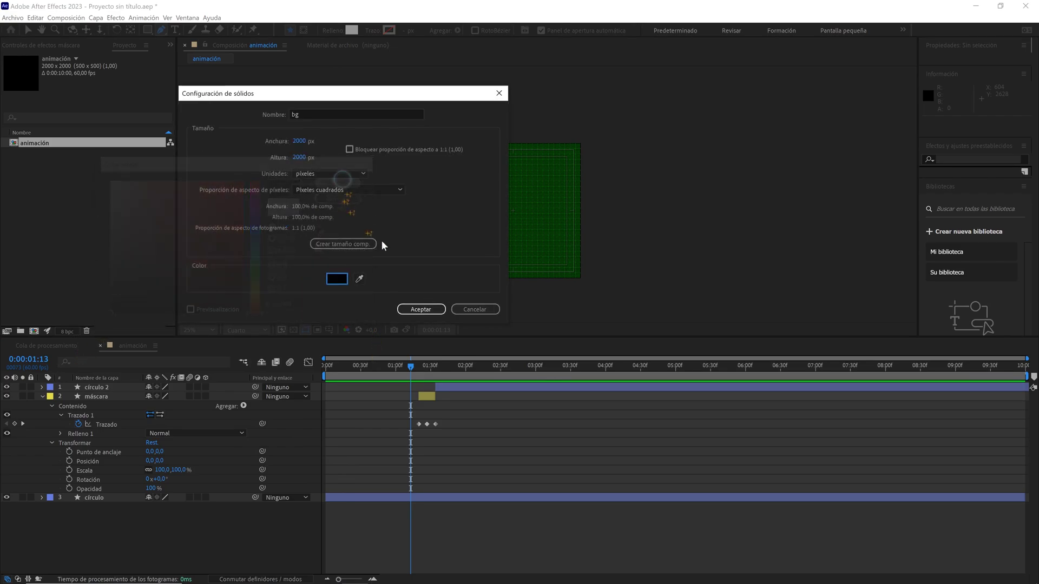
pyautogui.click(420, 309)
pyautogui.moveTo(148, 518); pyautogui.dragTo(148, 524)
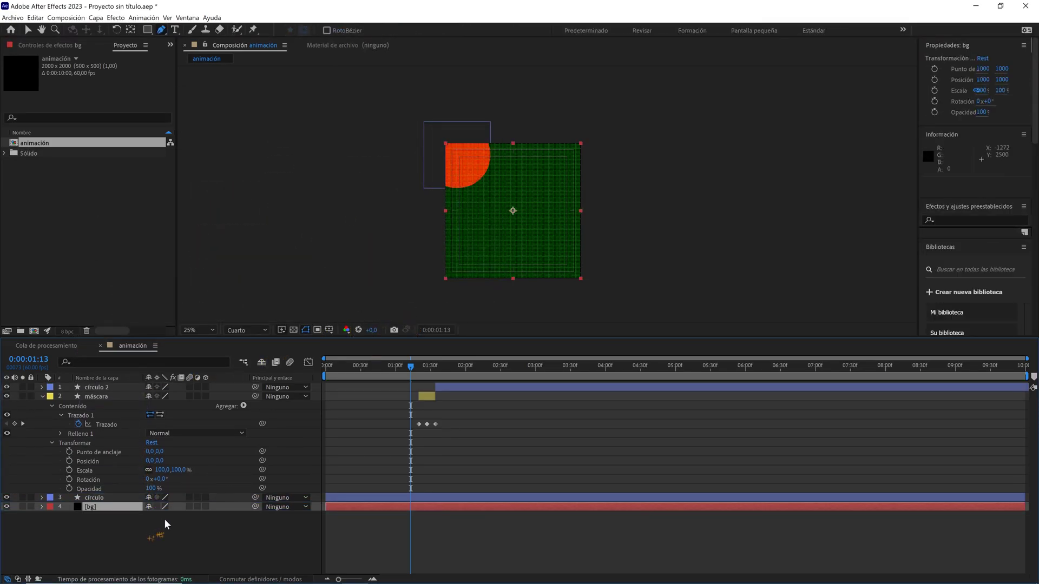
# - Set the círculo layer's fill colour to white
pyautogui.click(349, 498)
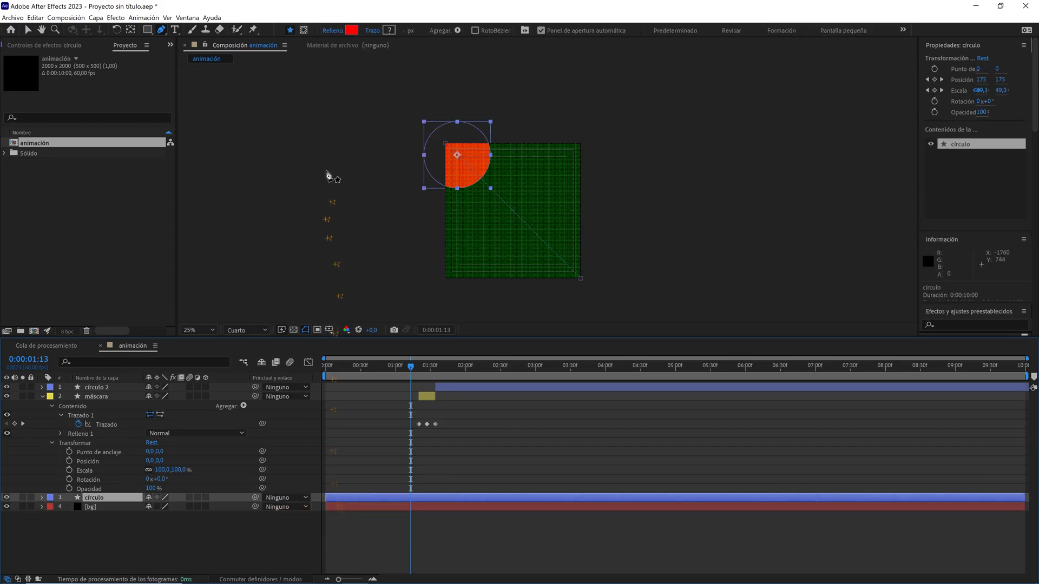
pyautogui.click(352, 30)
pyautogui.moveTo(109, 182); pyautogui.dragTo(103, 168)
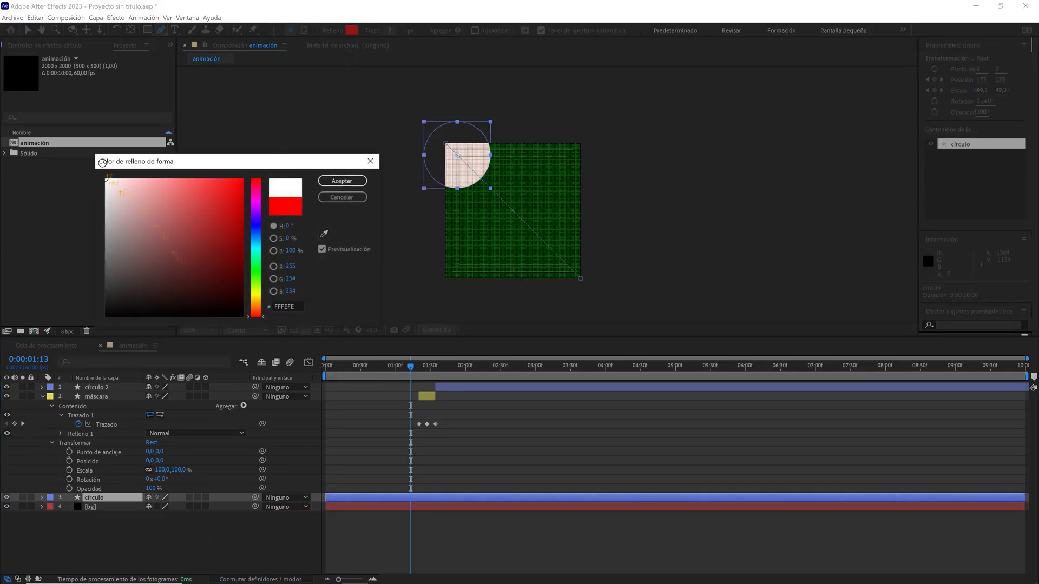
pyautogui.click(342, 181)
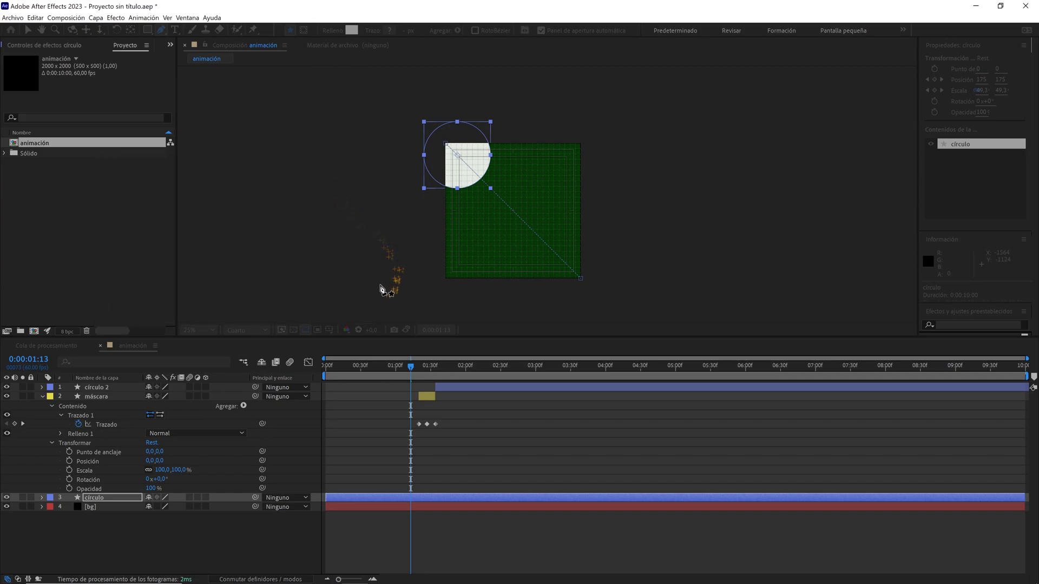
# - Hide the grid and the title/action safe guides, then rewind the playhead near the start
pyautogui.click(329, 330)
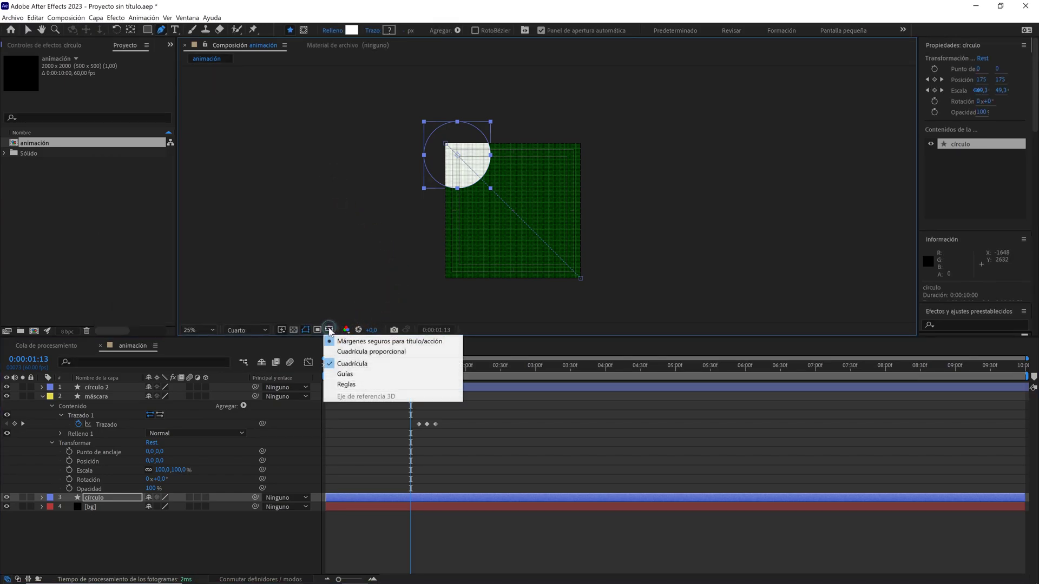
pyautogui.click(345, 363)
pyautogui.click(329, 329)
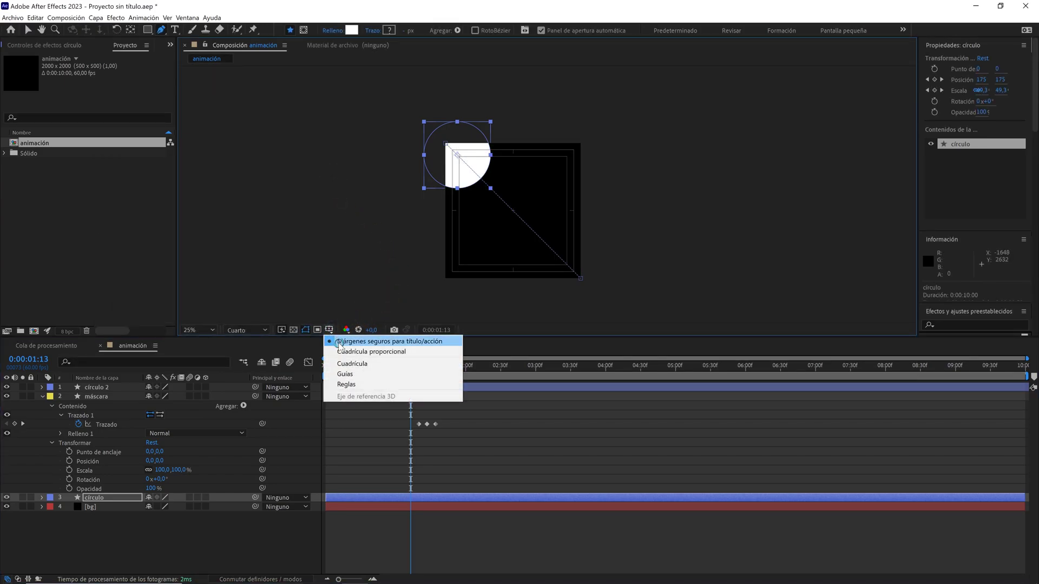
pyautogui.click(347, 344)
pyautogui.moveTo(398, 368); pyautogui.dragTo(328, 366)
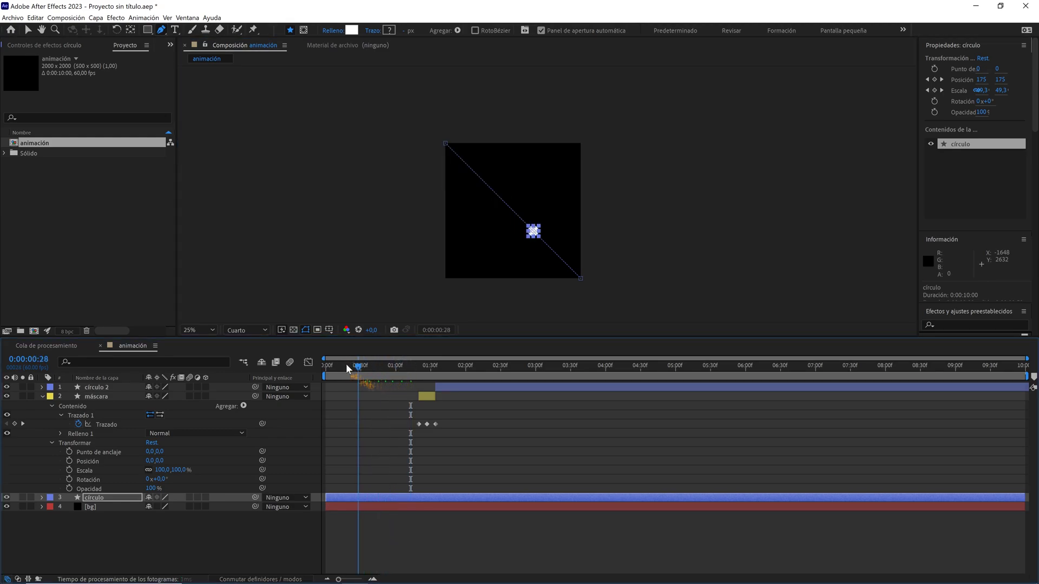
pyautogui.click(358, 406)
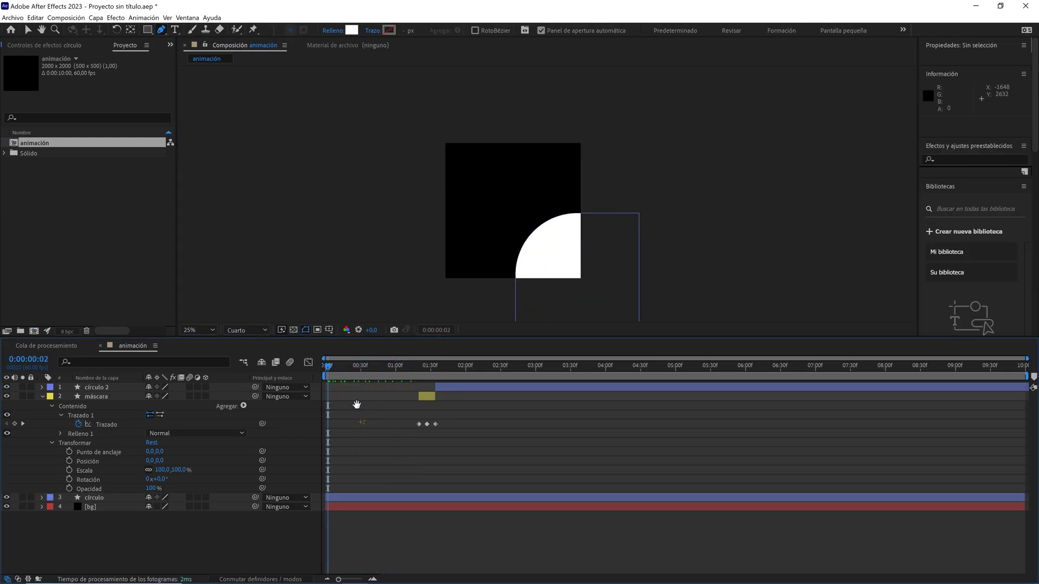
pyautogui.press('space')
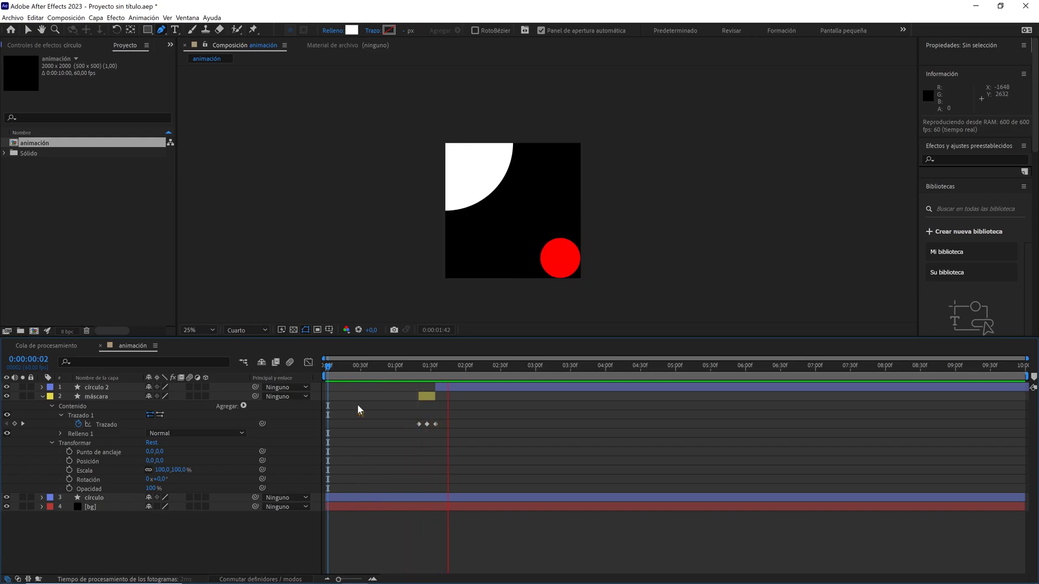
pyautogui.click(401, 367)
pyautogui.moveTo(401, 367); pyautogui.dragTo(436, 366)
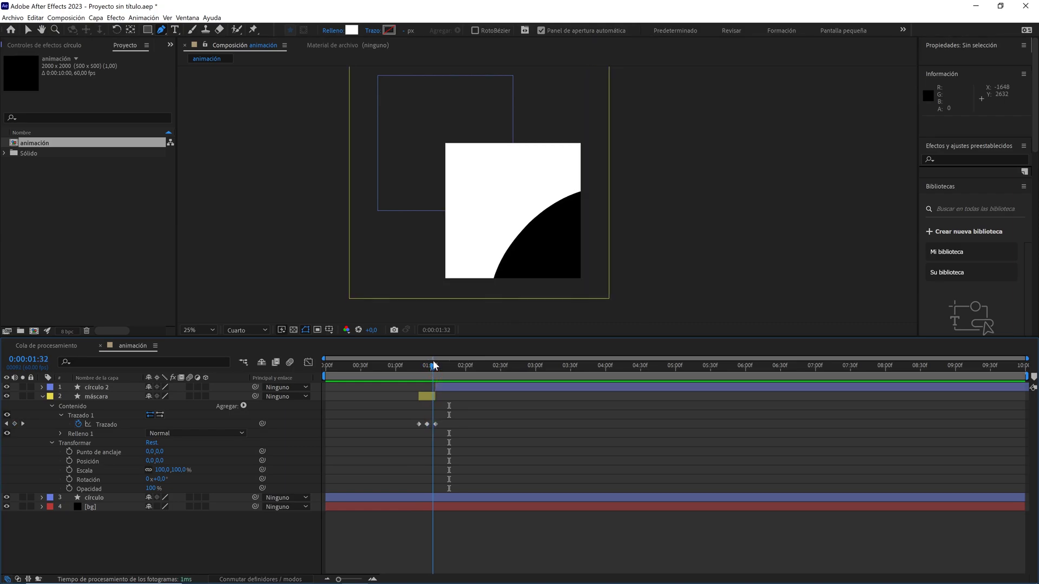
# - Split the bg layer at 1:34
pyautogui.click(439, 507)
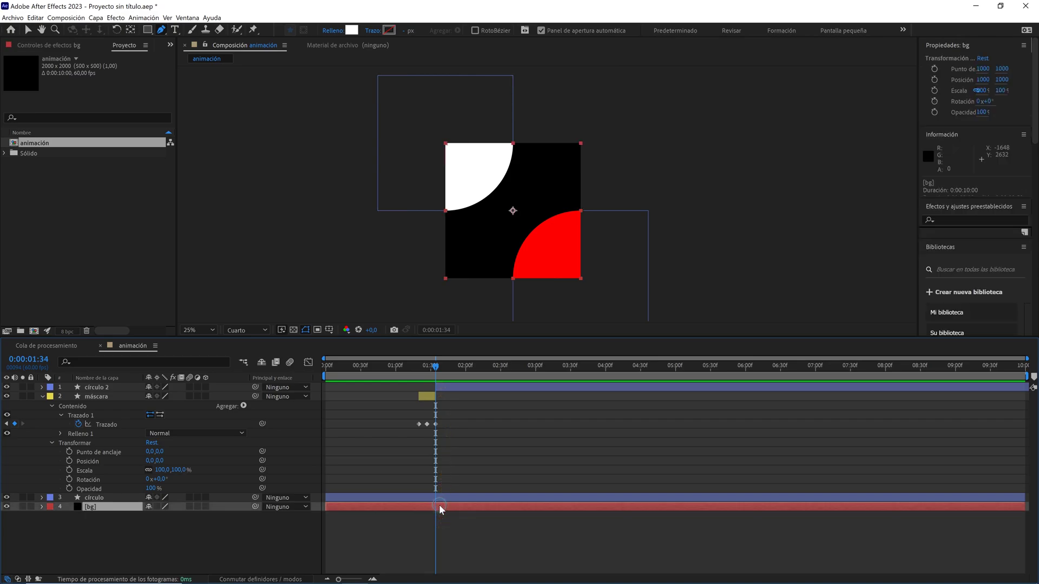
pyautogui.click(35, 18)
pyautogui.click(76, 146)
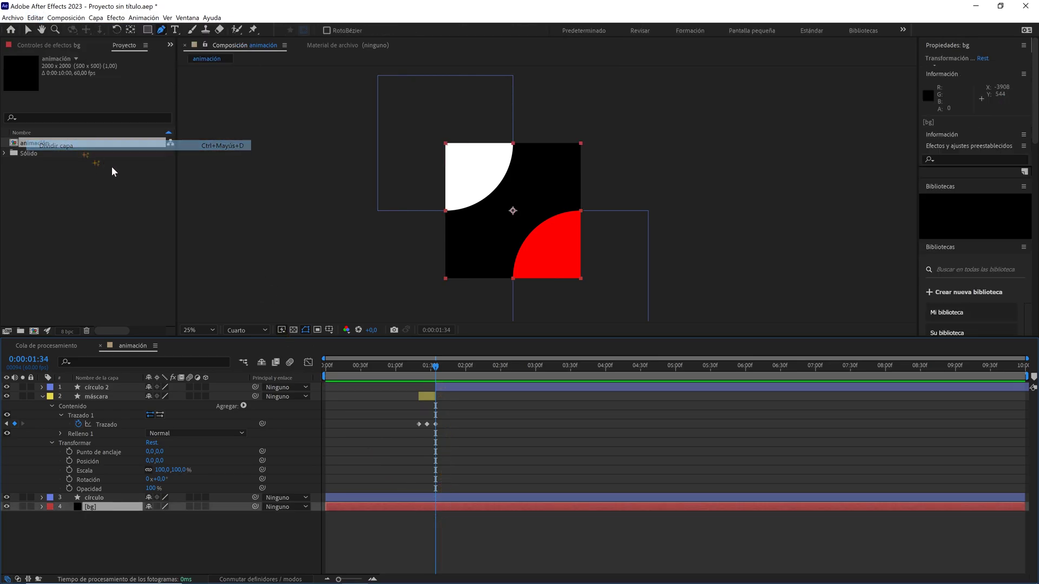
# - Change the new bg 2 solid's colour to white
pyautogui.click(96, 18)
pyautogui.click(109, 40)
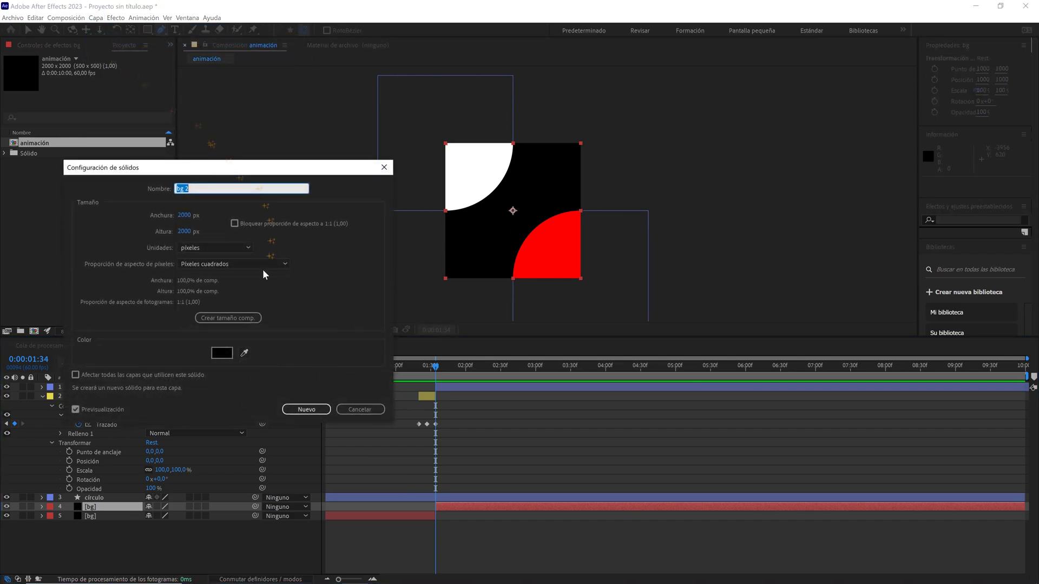
pyautogui.click(227, 357)
pyautogui.moveTo(141, 195); pyautogui.dragTo(80, 131)
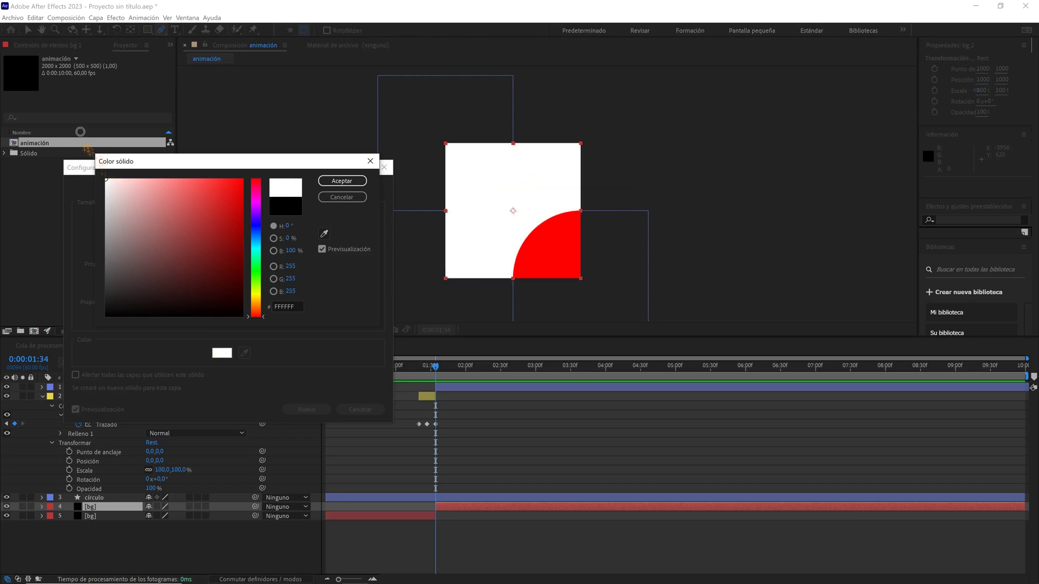
pyautogui.click(341, 181)
pyautogui.click(305, 410)
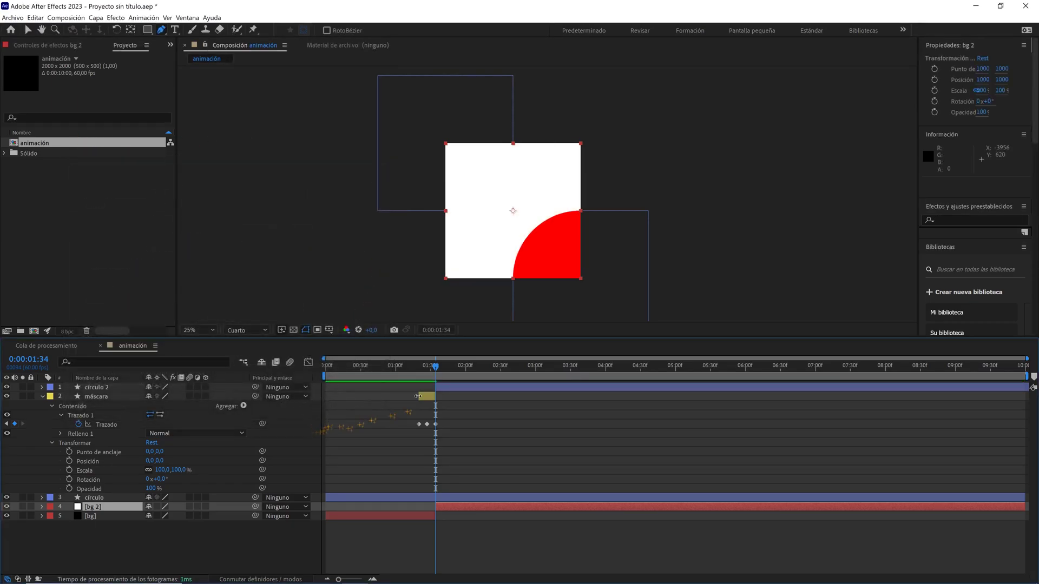
# - Change círculo 2's fill from red to black
pyautogui.moveTo(436, 368); pyautogui.dragTo(446, 367)
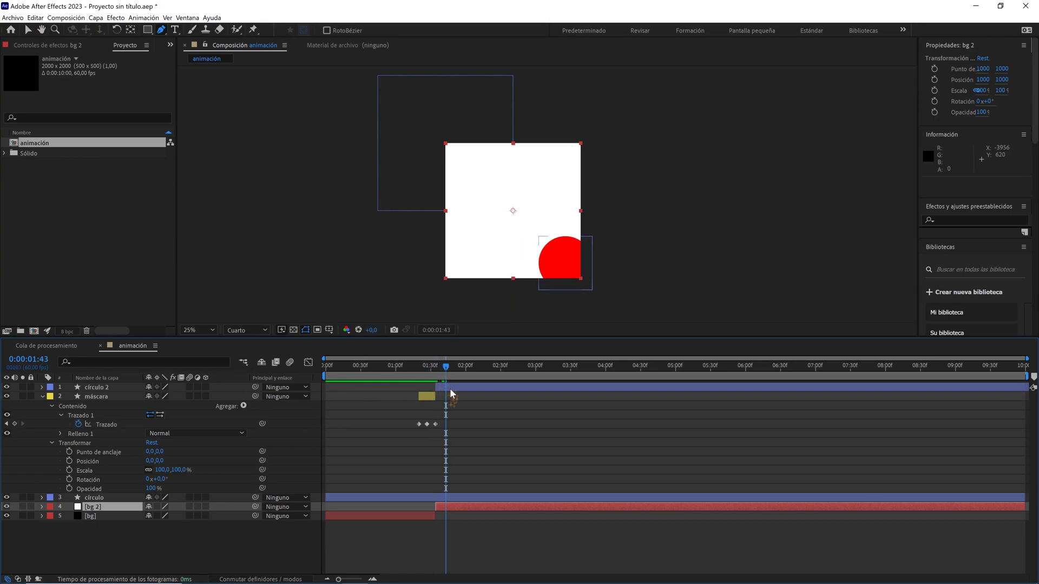
pyautogui.click(451, 386)
pyautogui.click(351, 30)
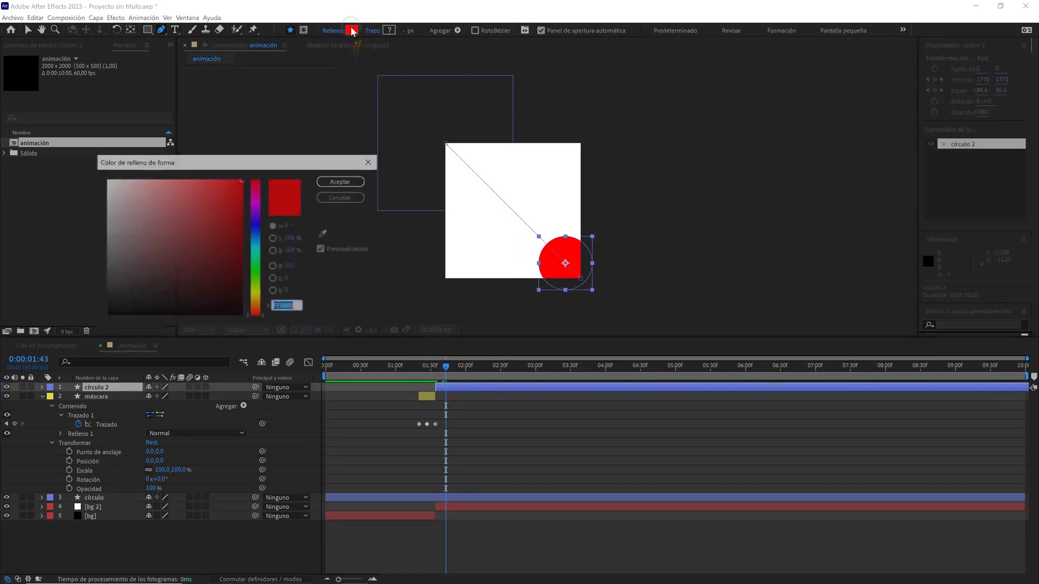
pyautogui.moveTo(176, 233); pyautogui.dragTo(106, 316)
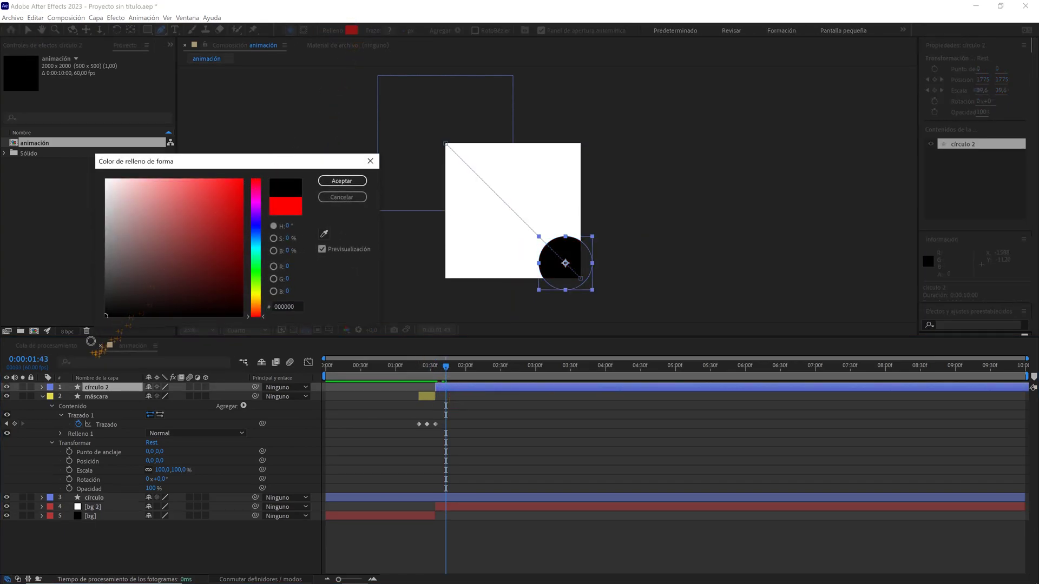
pyautogui.click(342, 181)
pyautogui.click(437, 366)
pyautogui.moveTo(436, 366); pyautogui.dragTo(392, 355)
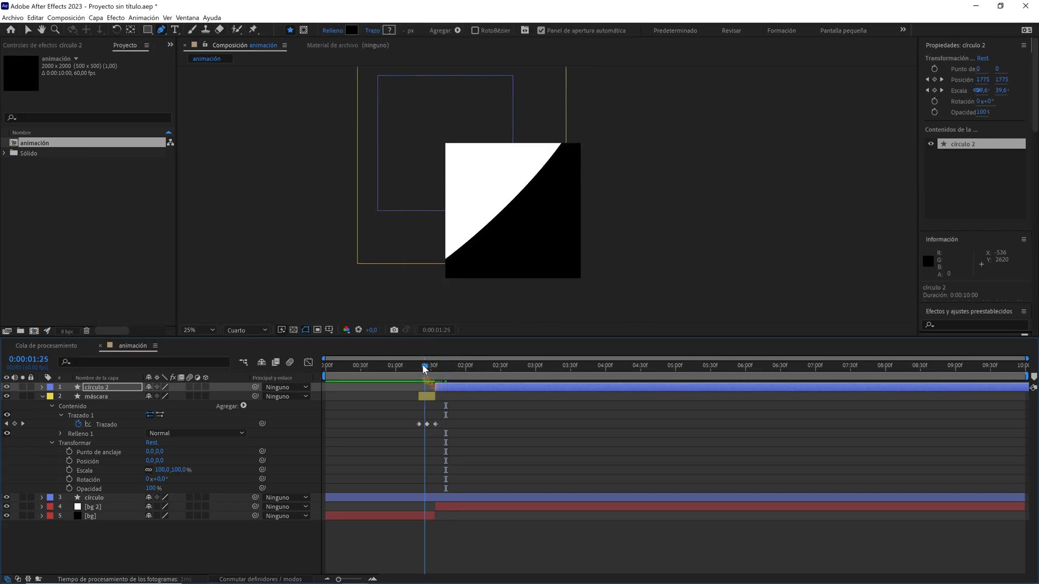
# - Preview the animation, stop at 1:34, and reveal círculo 2's position and scale keyframes
pyautogui.press('space')
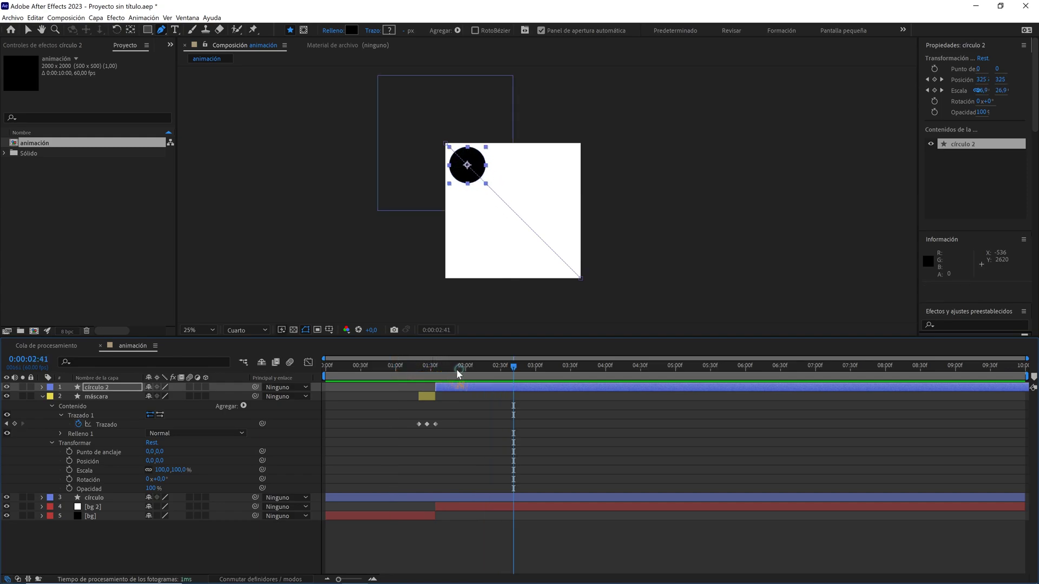
pyautogui.click(439, 368)
pyautogui.click(455, 385)
pyautogui.press('u')
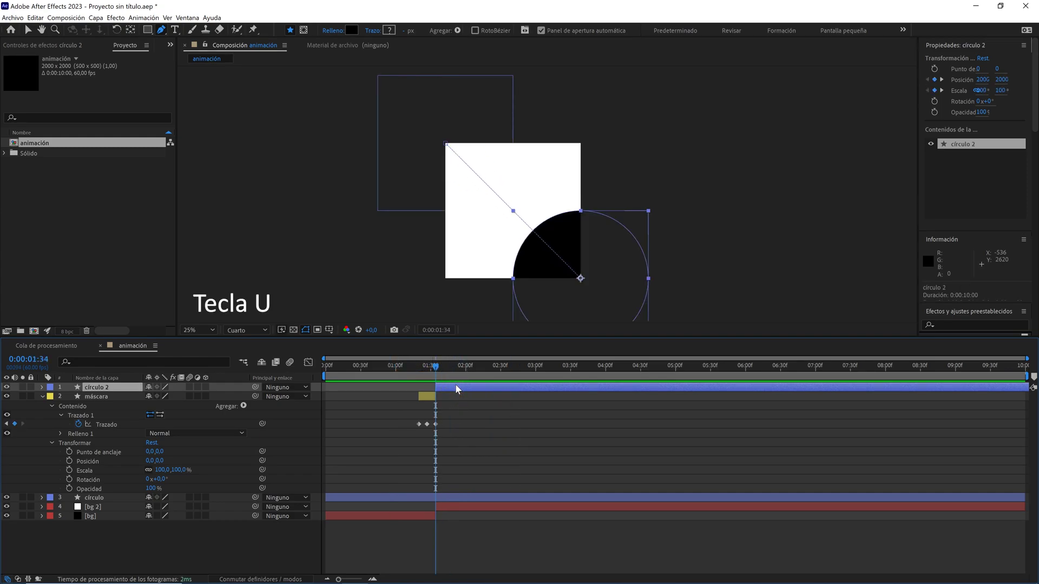
pyautogui.press('u')
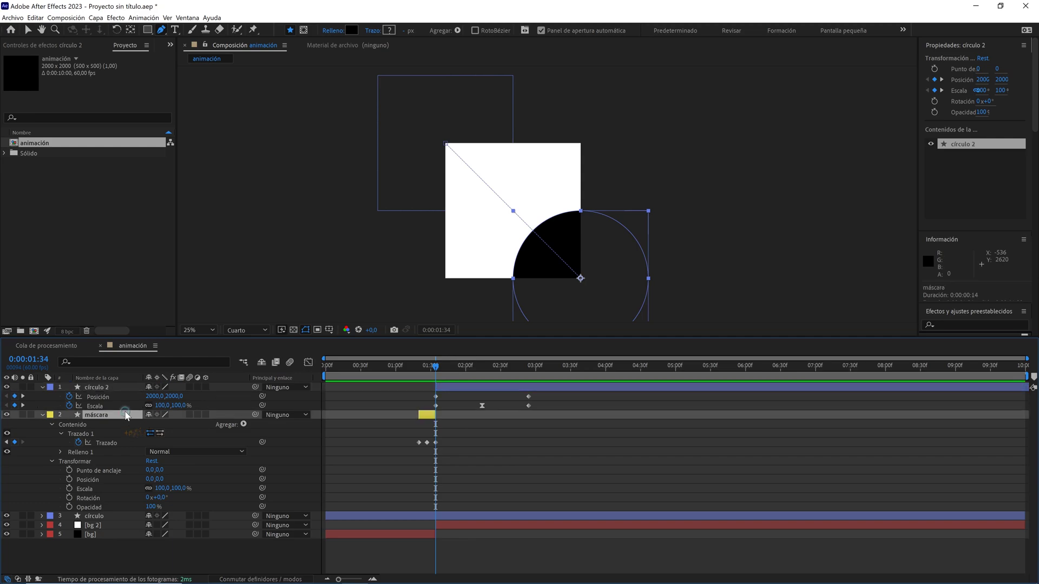
# - Duplicate máscara as máscara 2 and place it above círculo 2
pyautogui.click(125, 415)
pyautogui.hotkey('ctrl', 'd')
pyautogui.moveTo(126, 415); pyautogui.dragTo(122, 383)
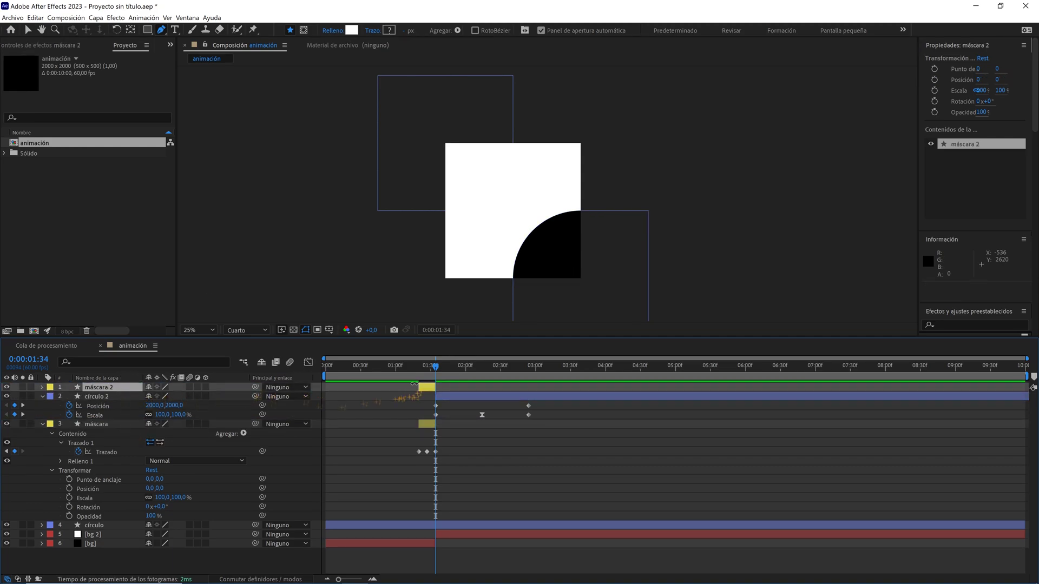
pyautogui.moveTo(427, 388)
pyautogui.mouseDown()
pyautogui.moveTo(551, 388)
pyautogui.moveTo(528, 365)
pyautogui.mouseUp()
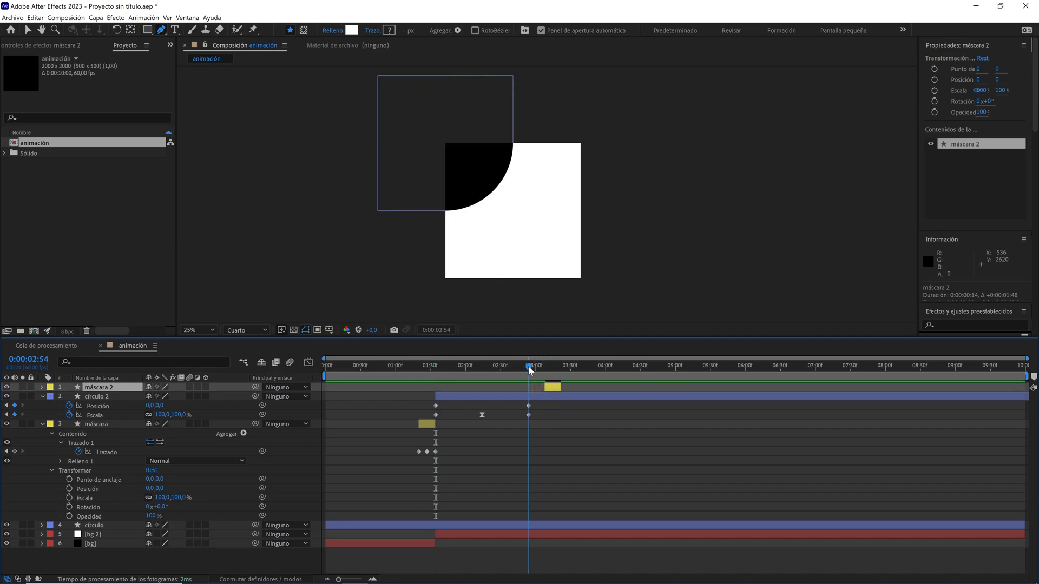
# - Enlarge the viewer to 46,7% and make máscara 2 start at 2:54
pyautogui.click(199, 330)
pyautogui.click(200, 339)
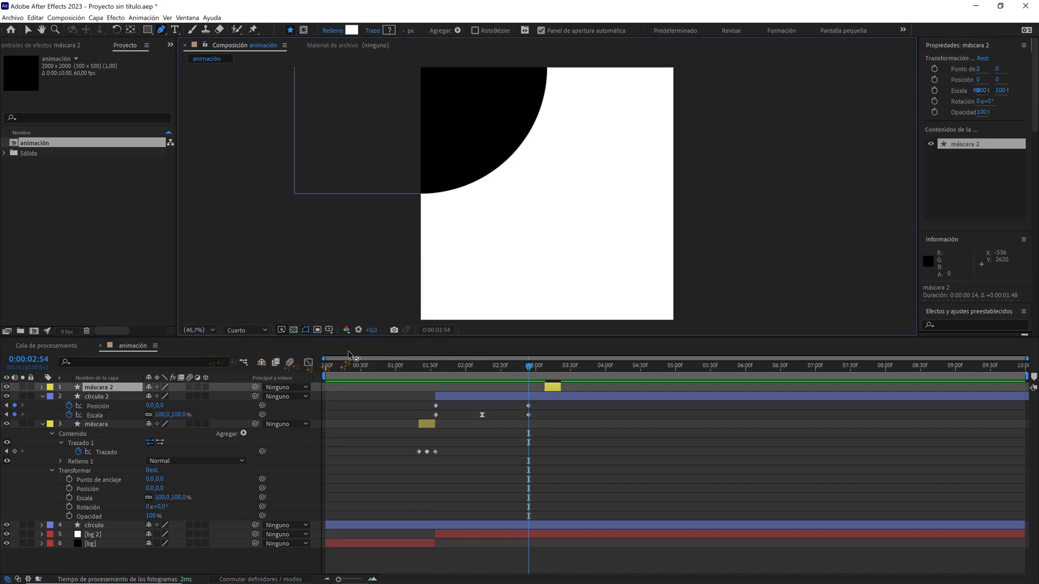
pyautogui.moveTo(372, 338); pyautogui.dragTo(389, 299)
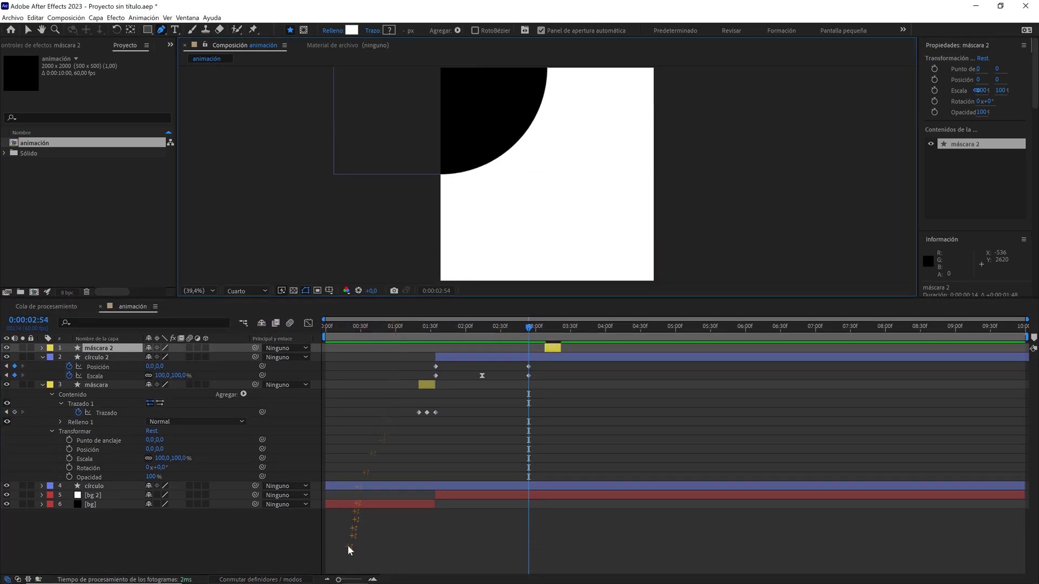
pyautogui.moveTo(340, 580); pyautogui.dragTo(353, 581)
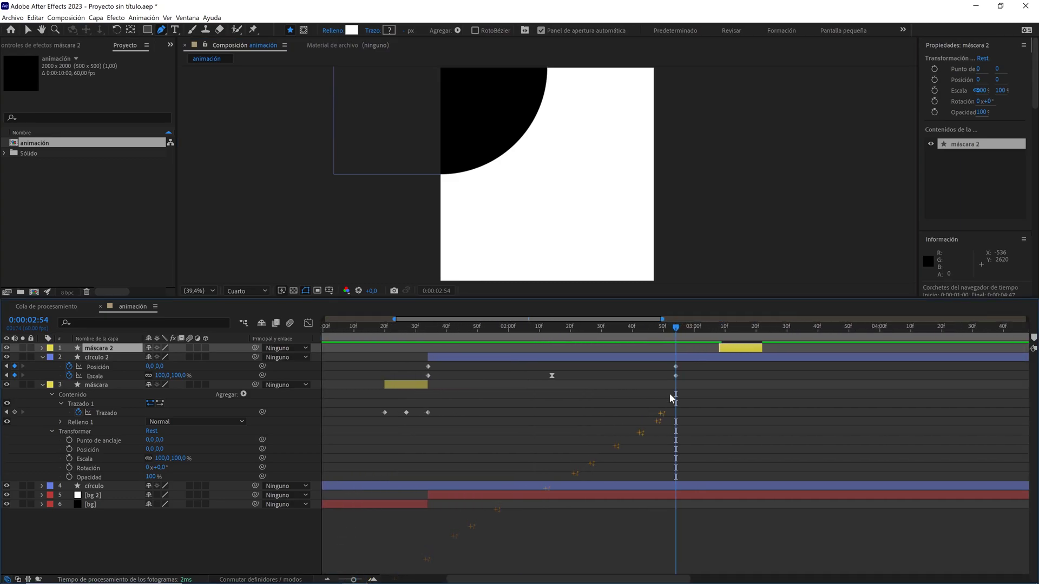
pyautogui.moveTo(727, 349); pyautogui.dragTo(687, 352)
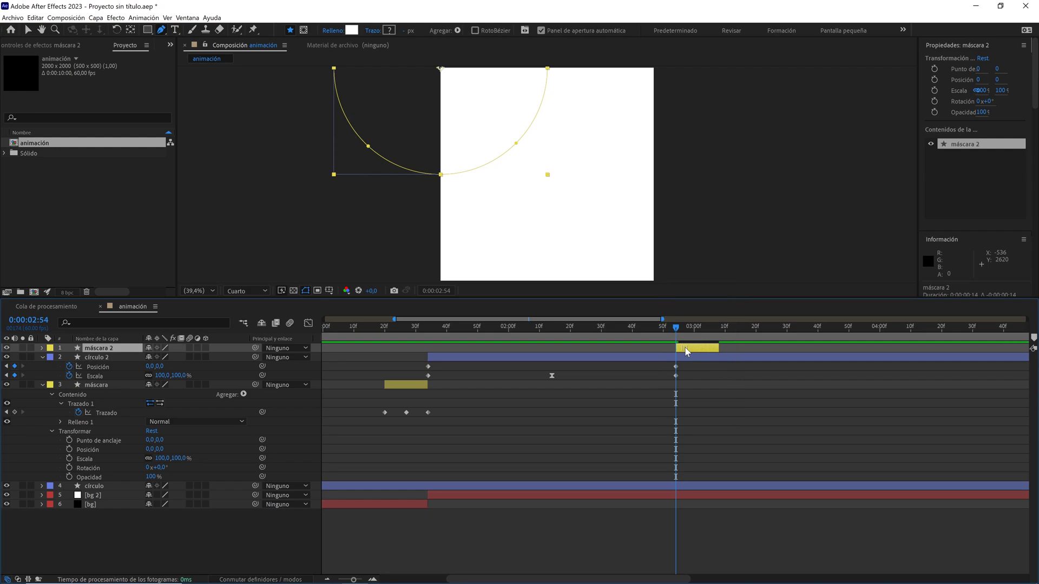
# - Set máscara 2's fill to black (000000)
pyautogui.click(352, 30)
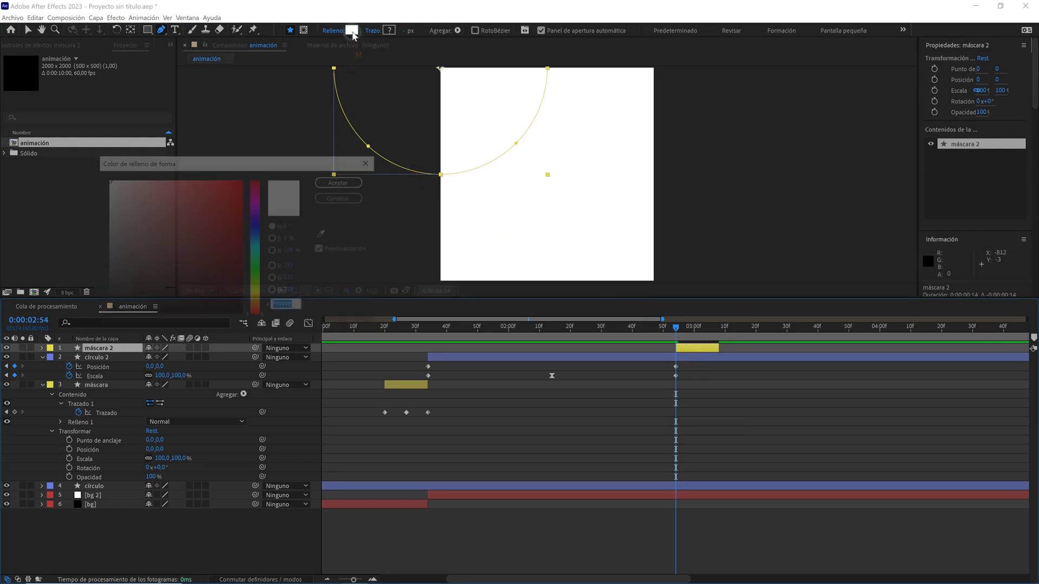
pyautogui.moveTo(226, 218); pyautogui.dragTo(86, 333)
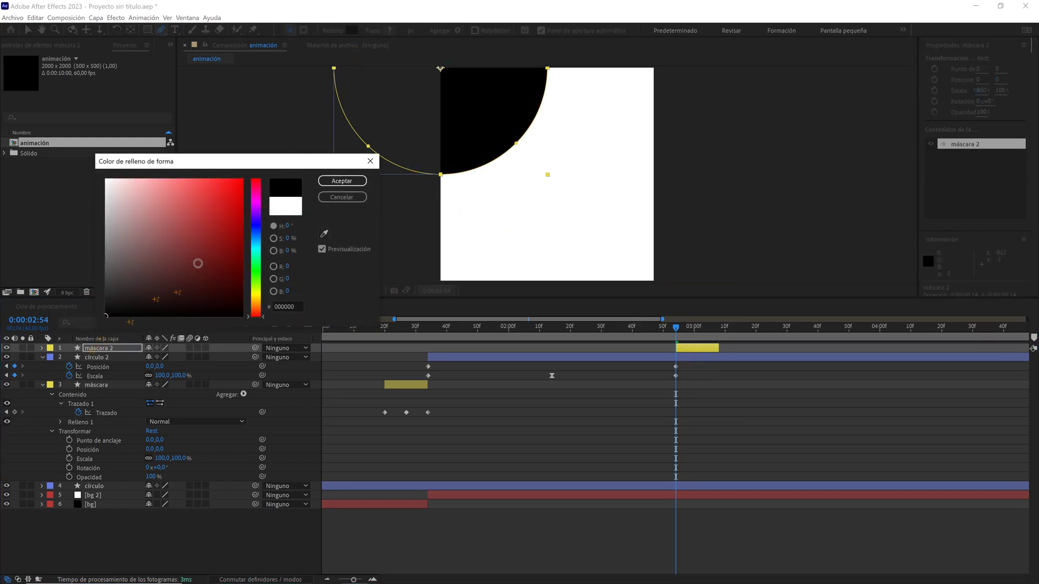
pyautogui.click(335, 182)
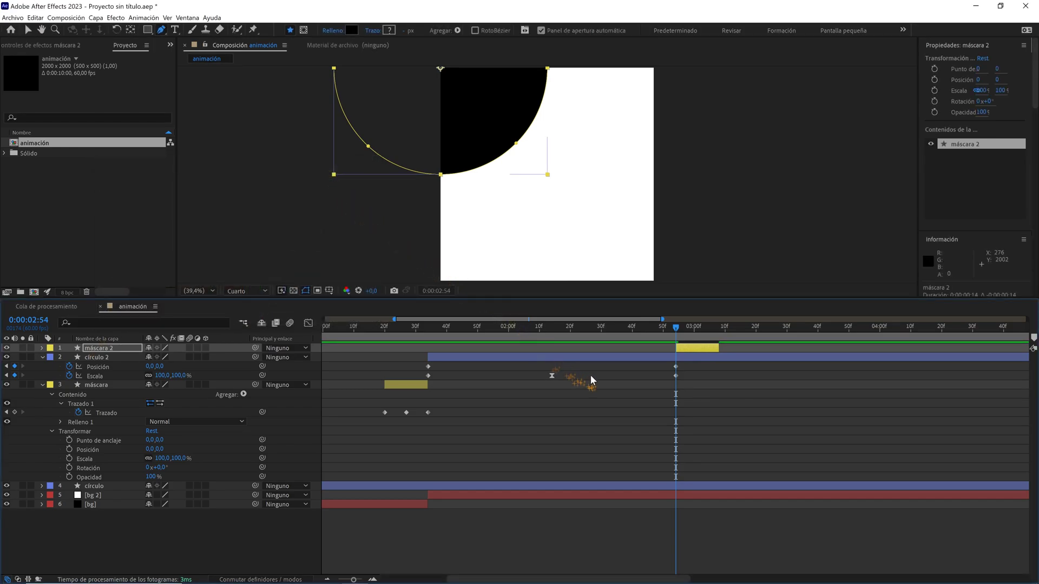
# - Preview the whole animation from the first frame, then go to 3:07
pyautogui.moveTo(355, 580); pyautogui.dragTo(345, 580)
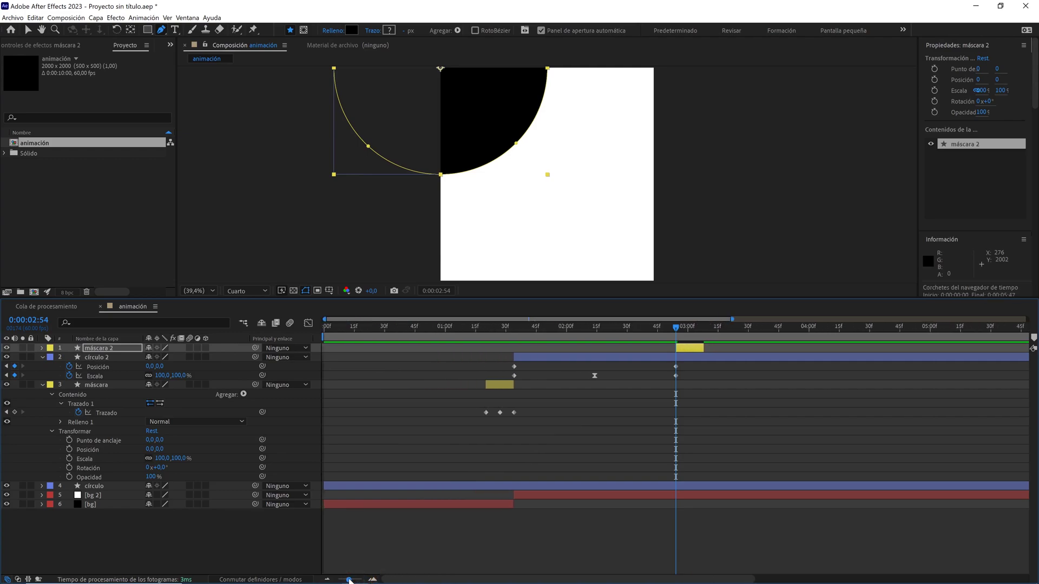
pyautogui.moveTo(443, 333); pyautogui.dragTo(302, 324)
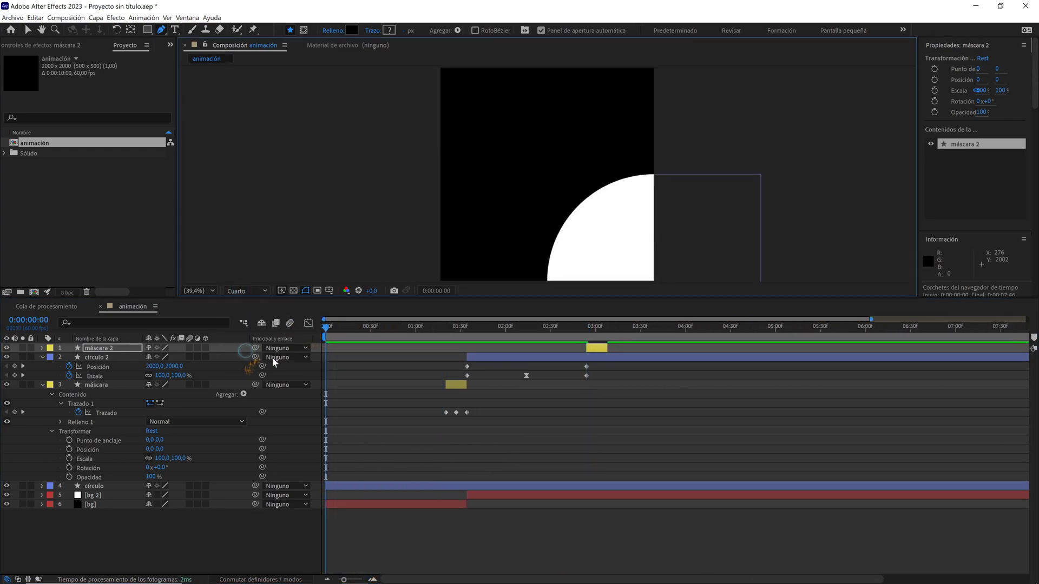
pyautogui.click(378, 385)
pyautogui.press('space')
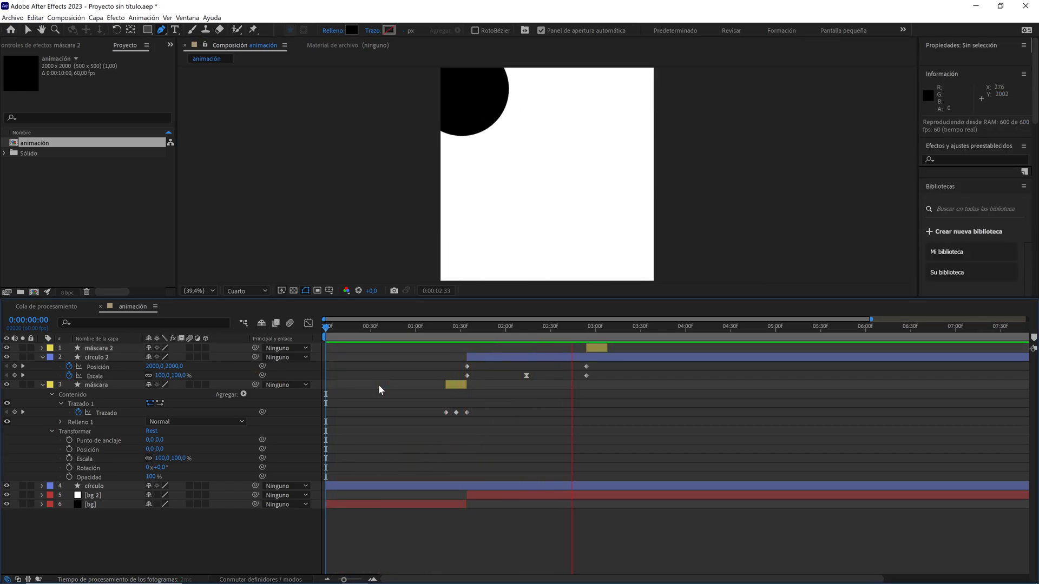
pyautogui.press('space')
pyautogui.click(608, 331)
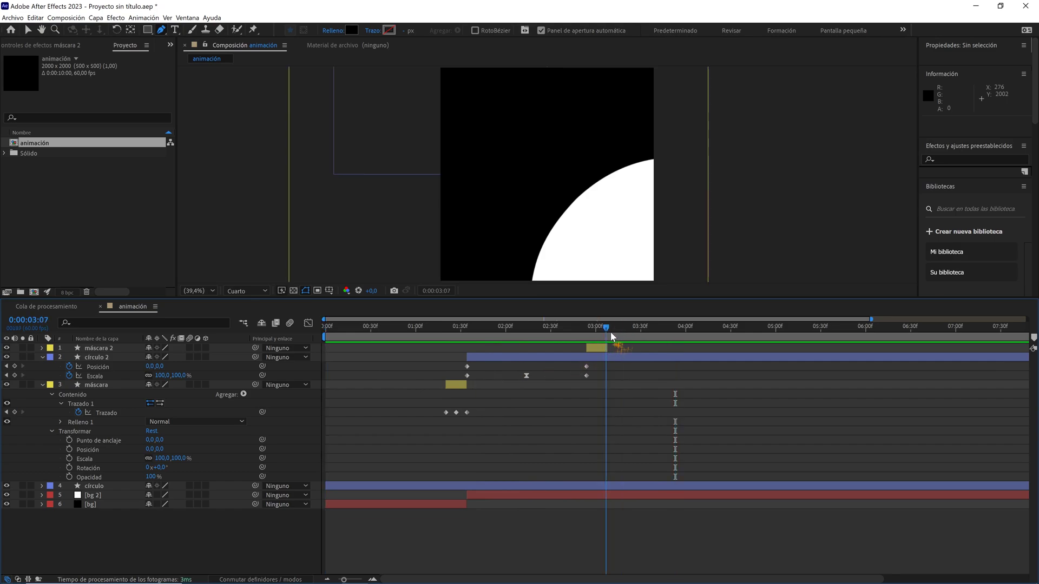
# - End the work area at 3:07 and preview the loop from the start
pyautogui.press('n')
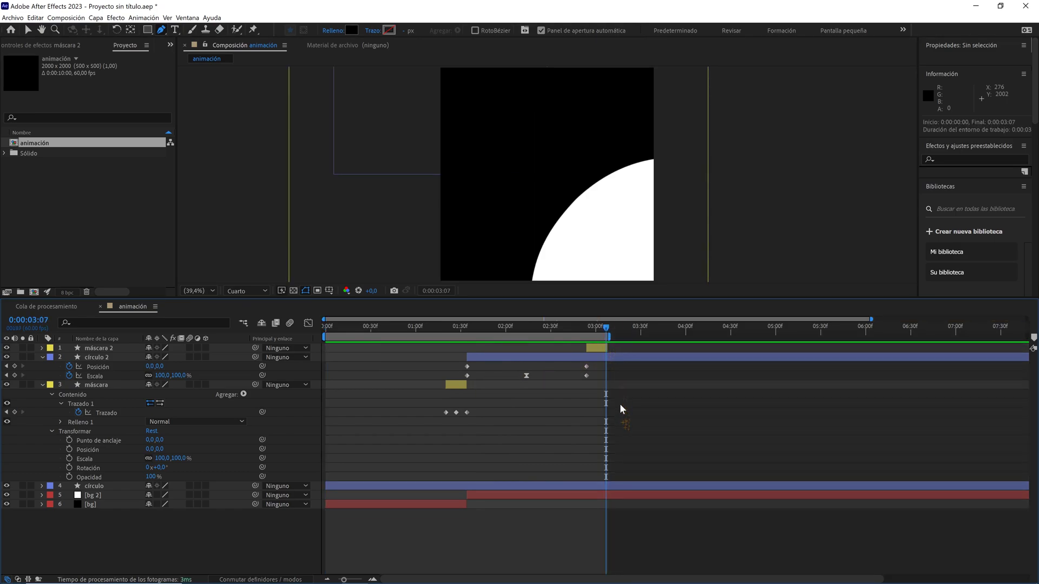
pyautogui.click(425, 327)
pyautogui.moveTo(340, 325); pyautogui.dragTo(291, 329)
pyautogui.press('space')
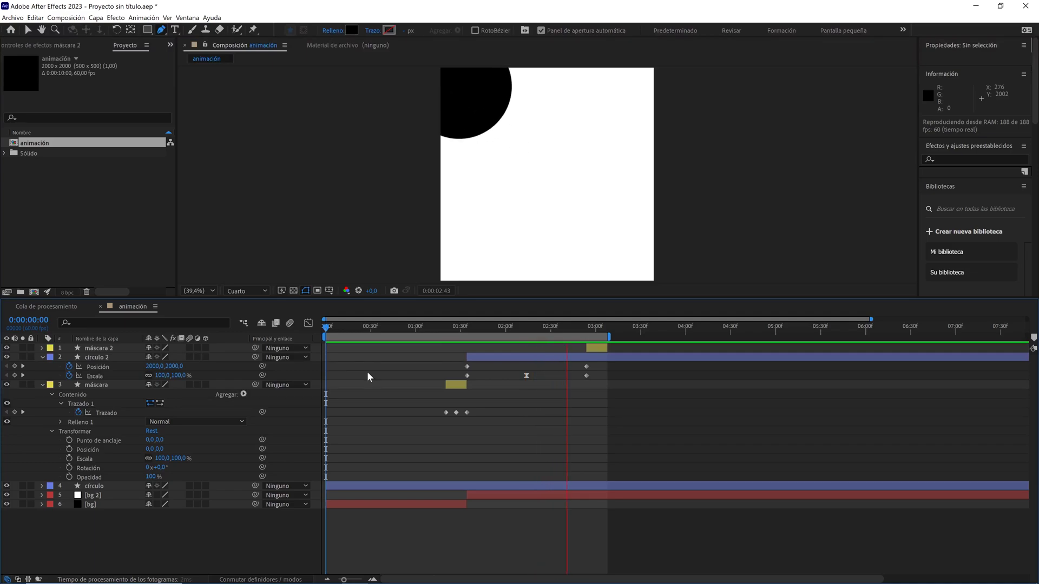
pyautogui.press('space')
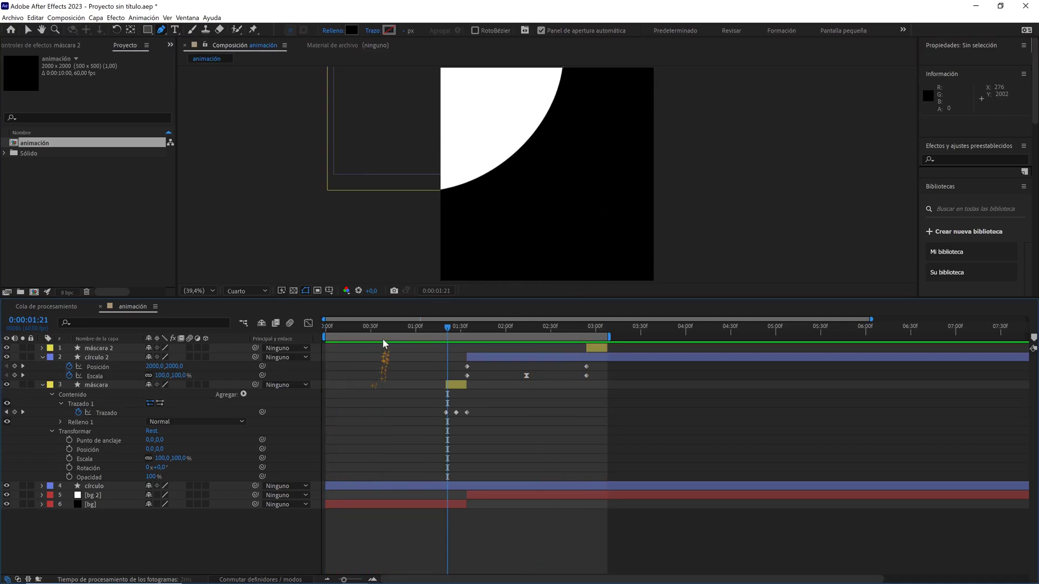
# - Start the work area at frame 1, with the timeline zoomed to single frames
pyautogui.moveTo(350, 322); pyautogui.dragTo(308, 325)
pyautogui.scroll(3, 598, 251)
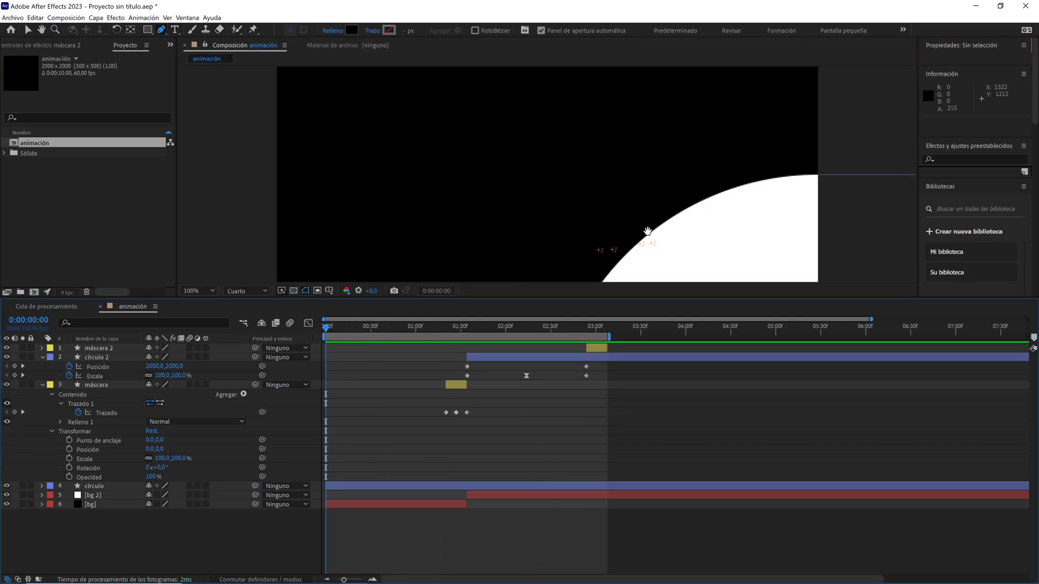
pyautogui.moveTo(644, 232); pyautogui.dragTo(581, 123)
pyautogui.press('g')
pyautogui.press(',')
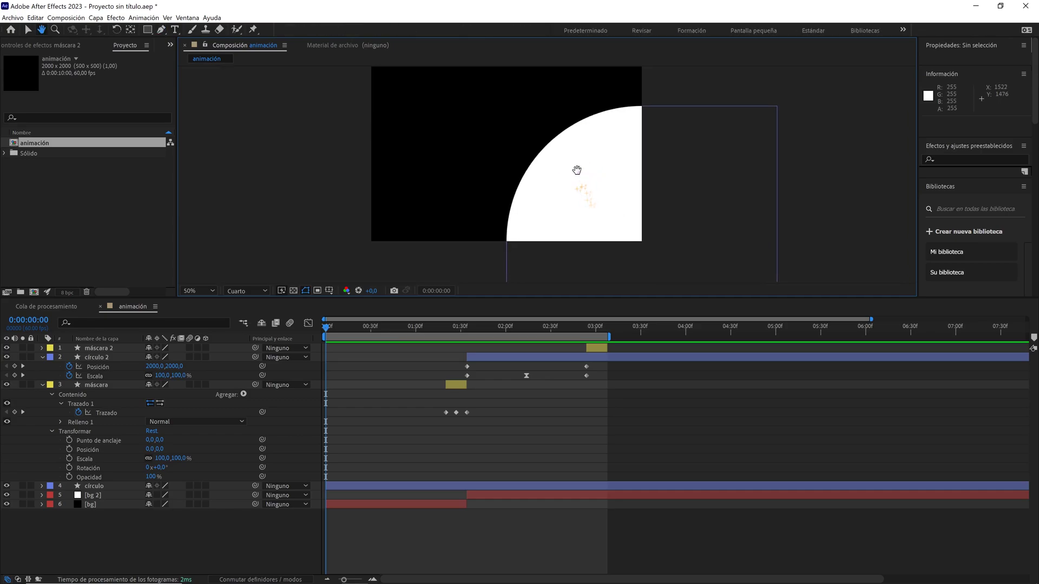
pyautogui.press('pagedown')
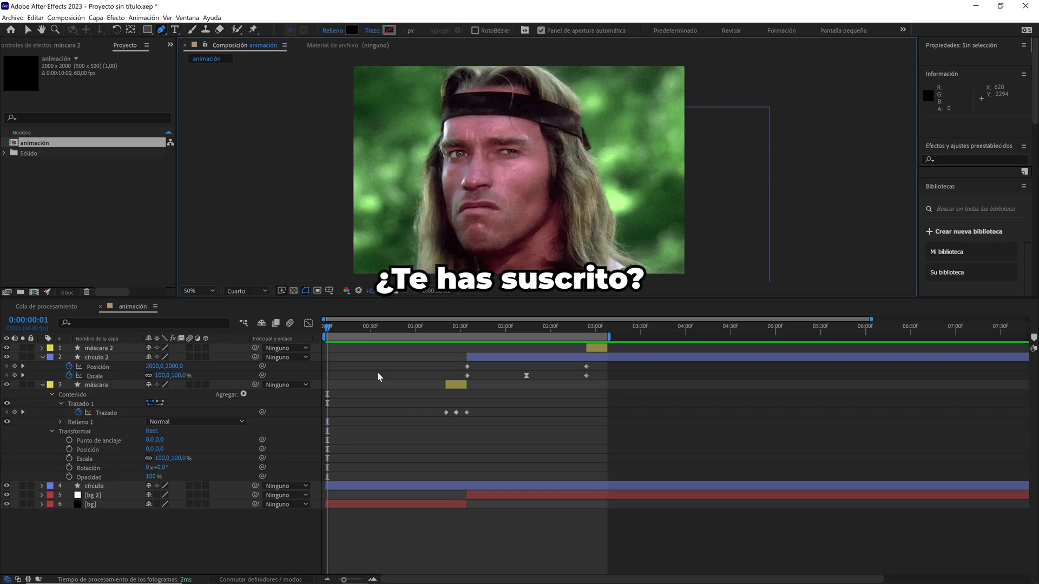
pyautogui.moveTo(343, 579); pyautogui.dragTo(361, 581)
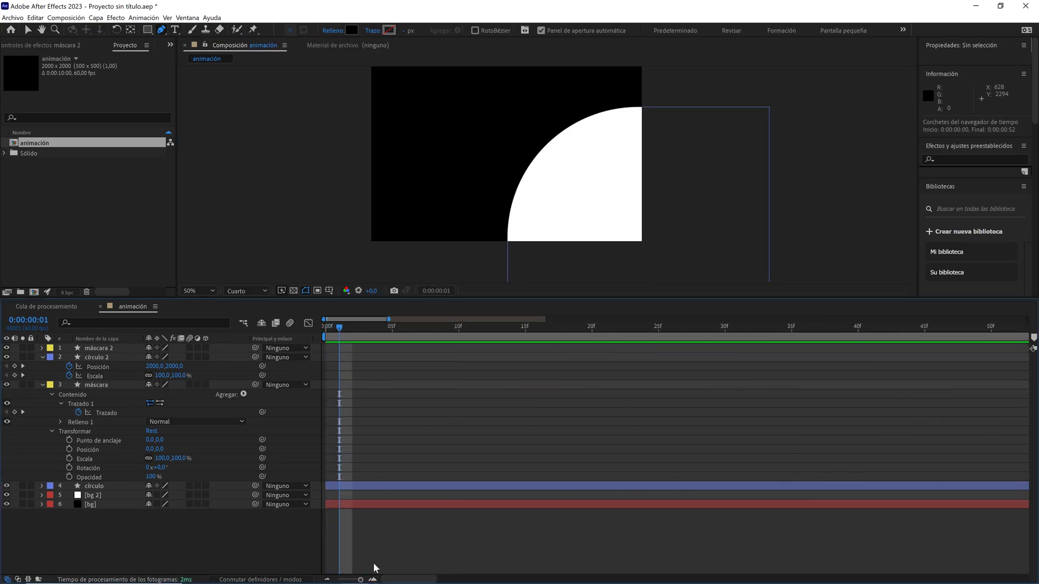
pyautogui.press('pageup')
pyautogui.press('pagedown')
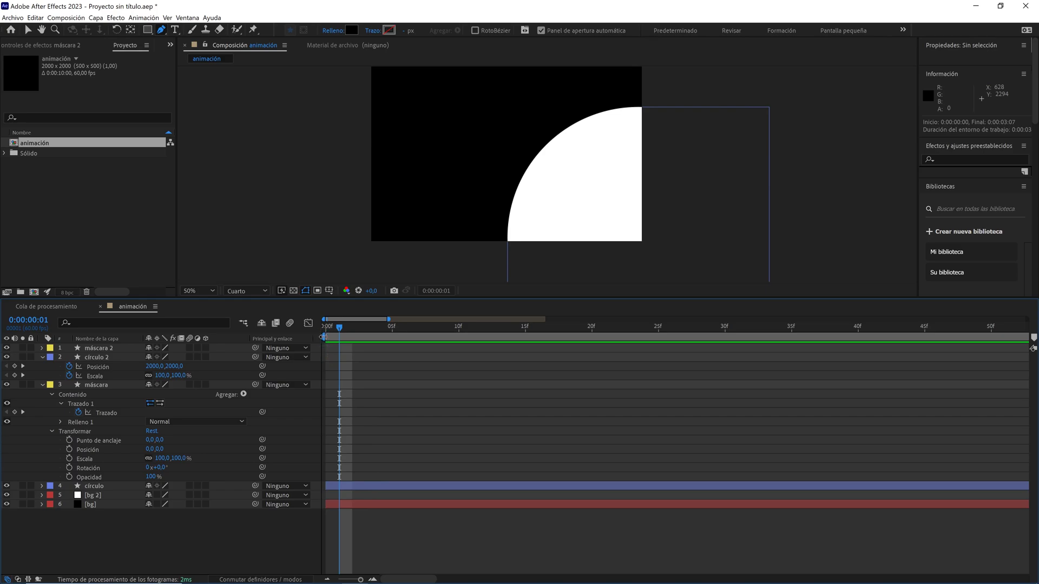
pyautogui.moveTo(329, 338); pyautogui.dragTo(333, 339)
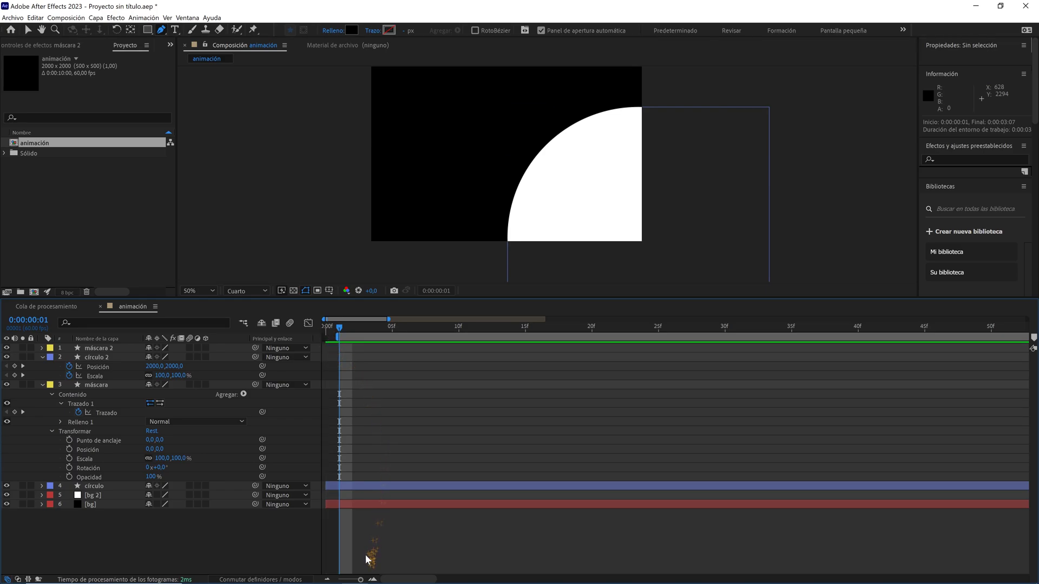
# - Go to 1:20 and pan to the quarter circle in the square's top-left corner
pyautogui.moveTo(361, 580); pyautogui.dragTo(356, 580)
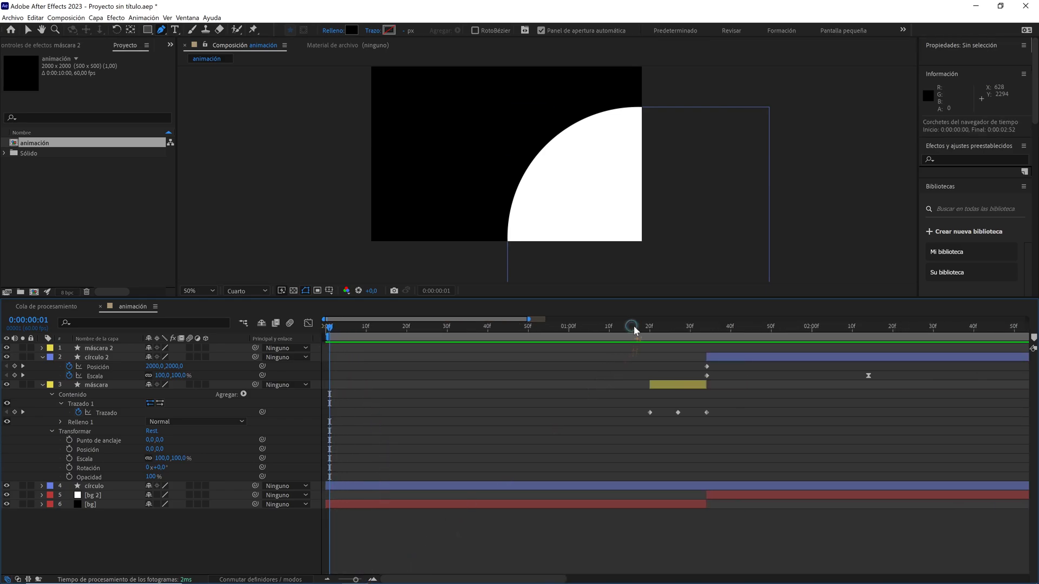
pyautogui.moveTo(635, 328); pyautogui.dragTo(643, 329)
pyautogui.press('h')
pyautogui.moveTo(494, 134); pyautogui.dragTo(545, 264)
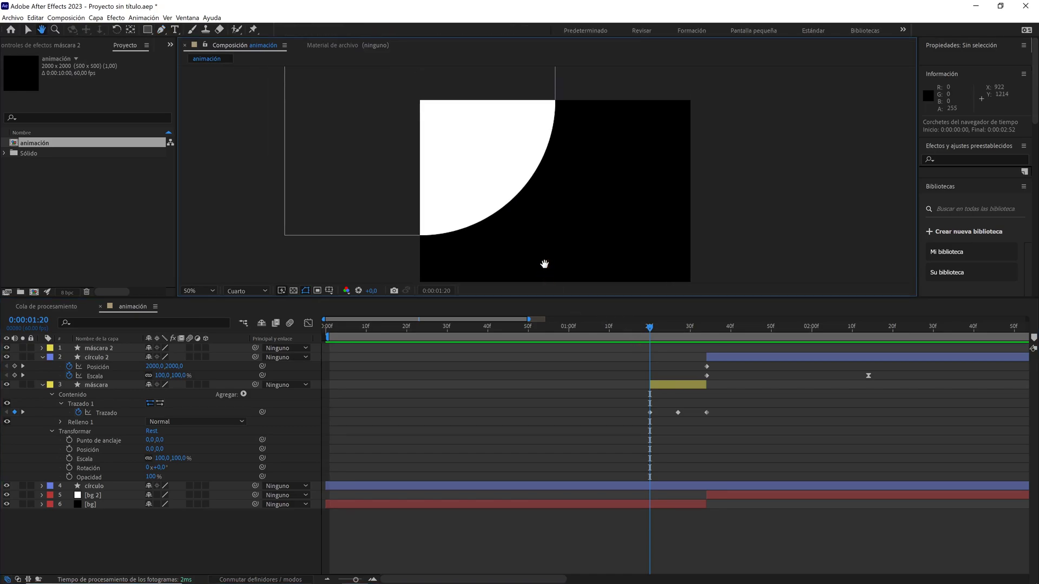
pyautogui.press('g')
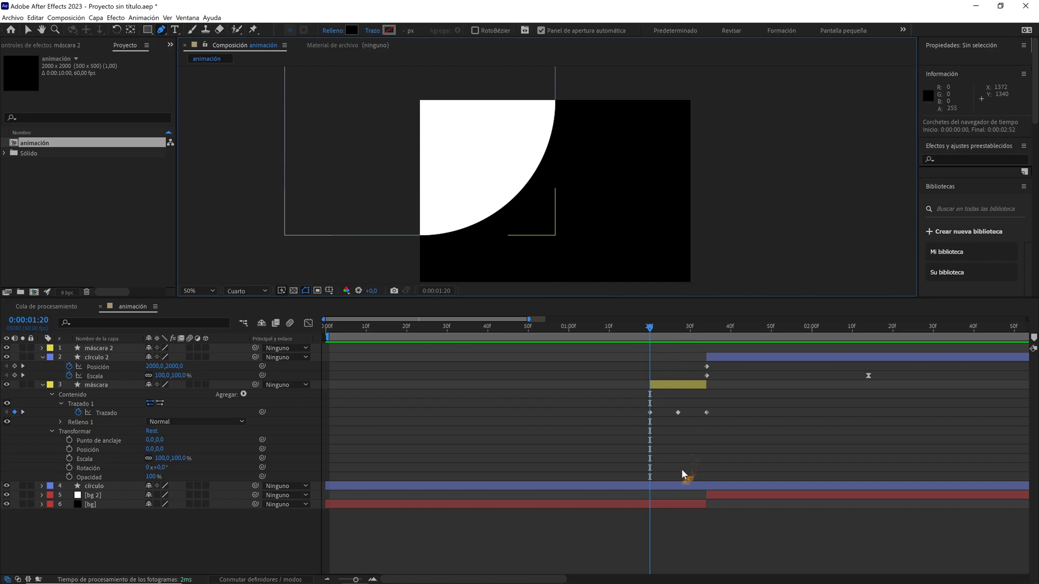
pyautogui.click(675, 486)
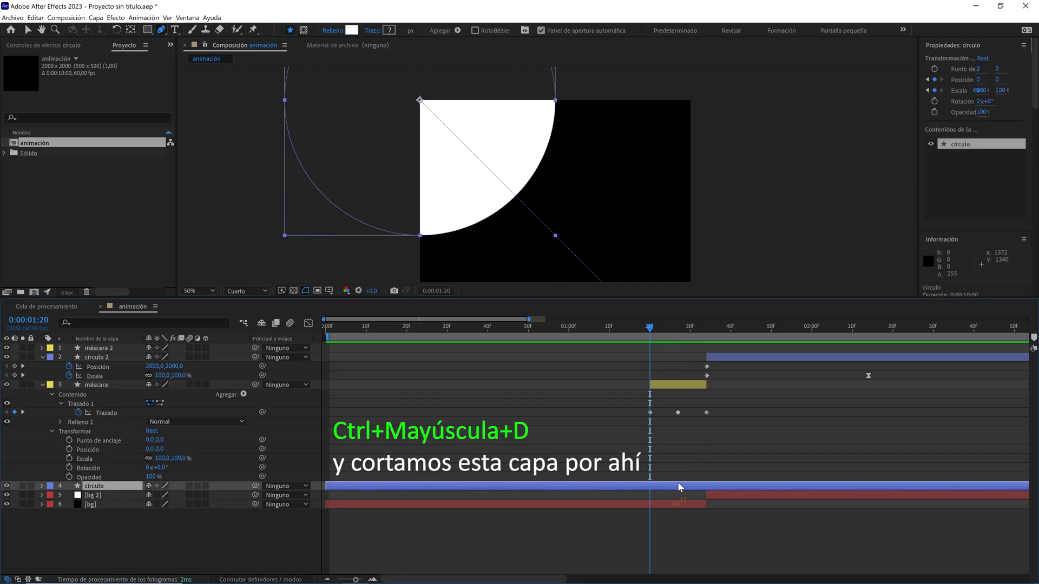
# - Split círculo, delete the later piece, and trim it to end at 1:19
pyautogui.hotkey('ctrl', 'shift', 'd')
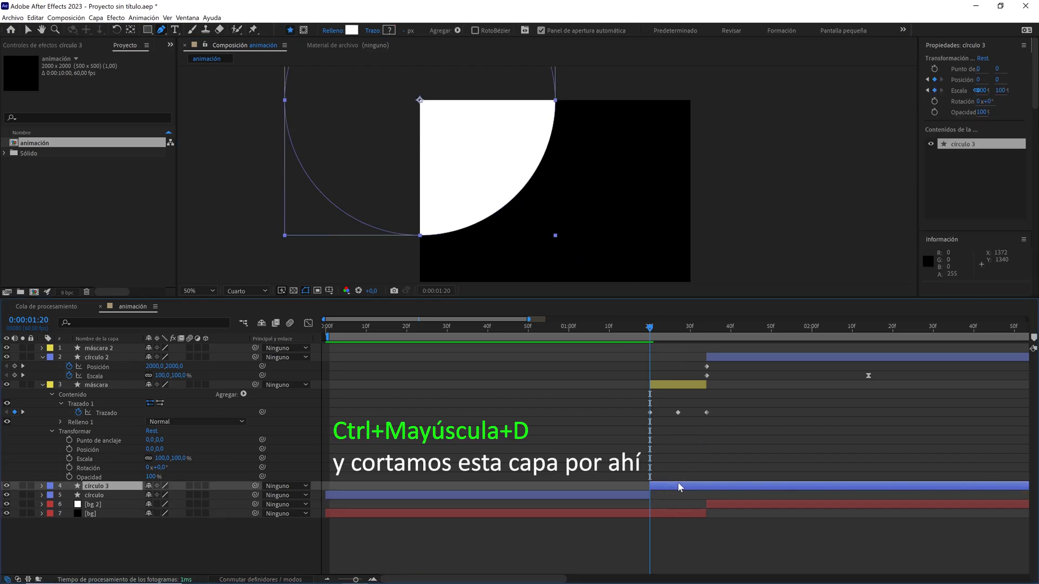
pyautogui.press('Delete')
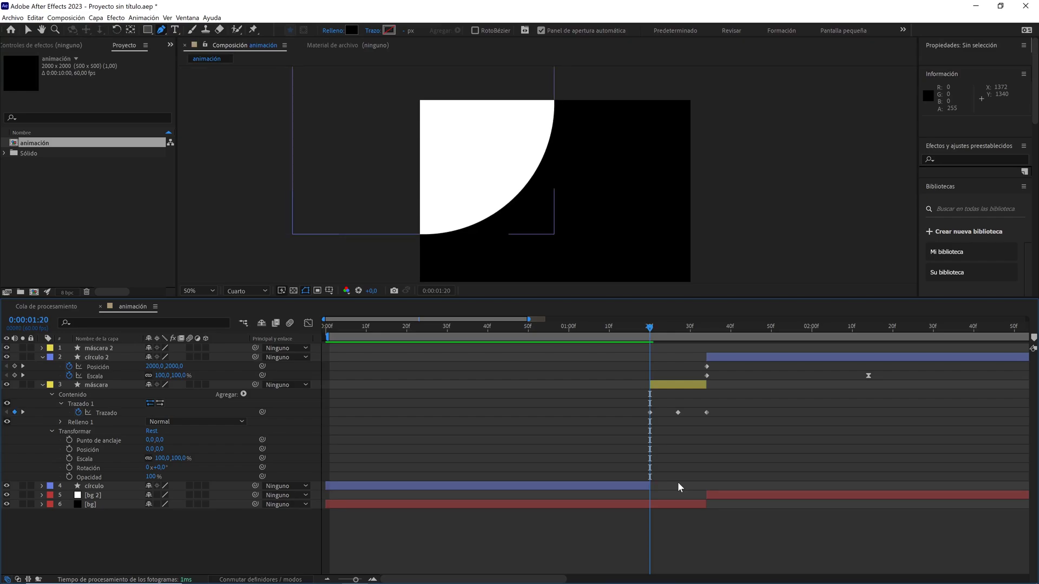
pyautogui.press('pageup')
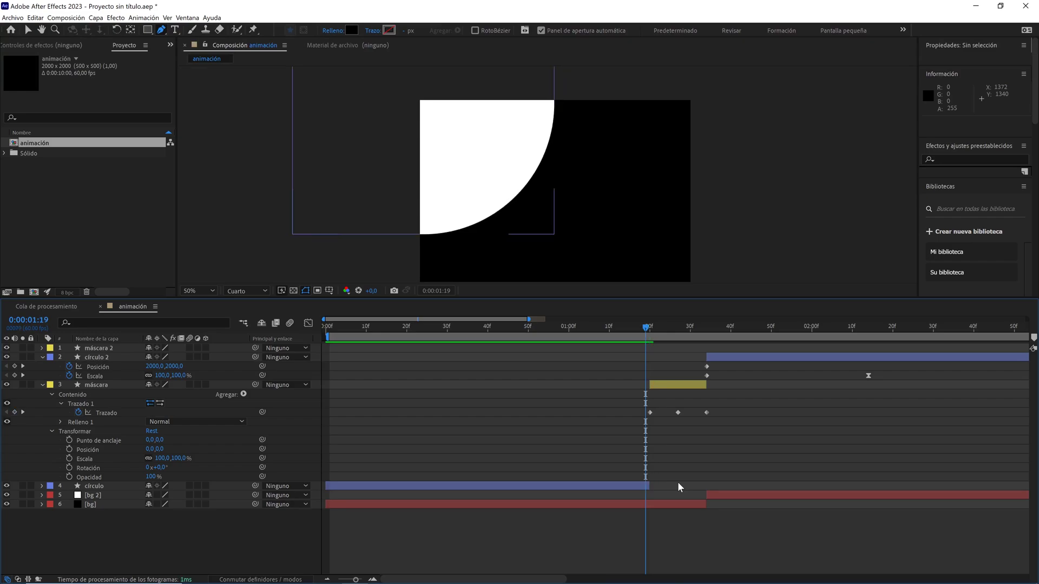
pyautogui.click(636, 487)
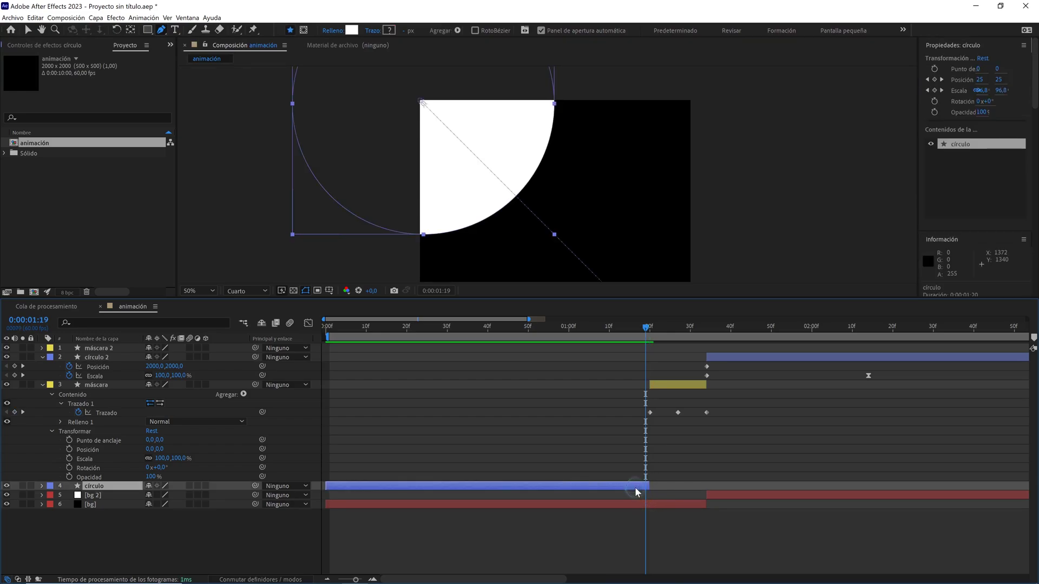
pyautogui.press('u')
pyautogui.click(651, 486)
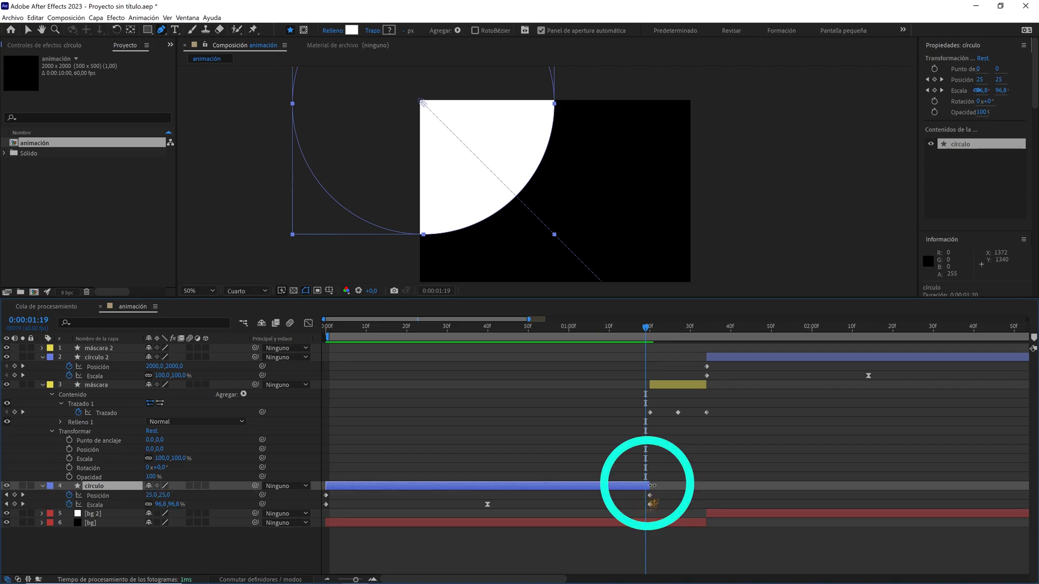
pyautogui.moveTo(651, 486); pyautogui.dragTo(649, 485)
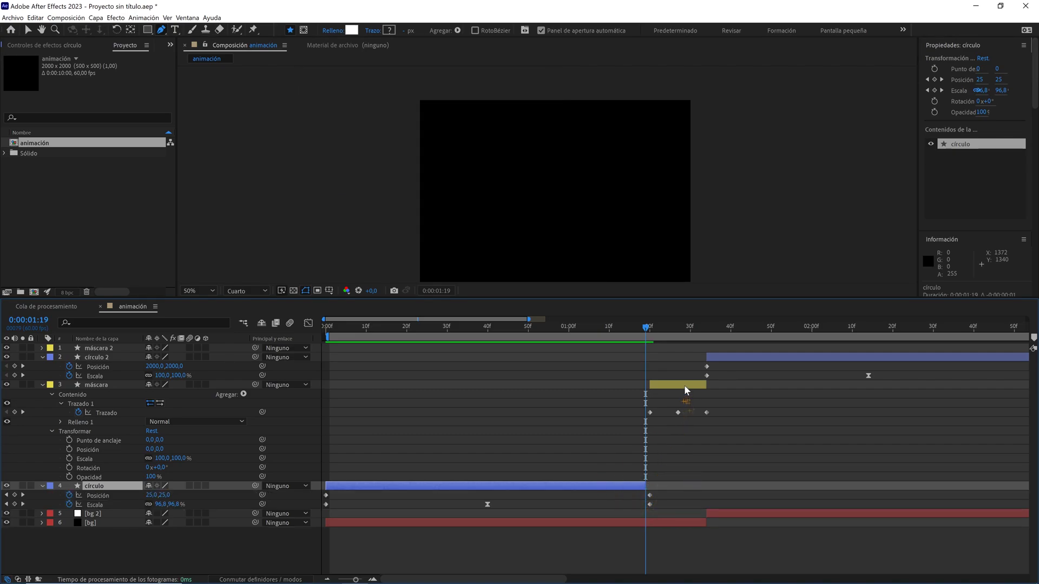
# - Move máscara to start at 1:19 and check the join frame by frame
pyautogui.moveTo(684, 385); pyautogui.dragTo(681, 386)
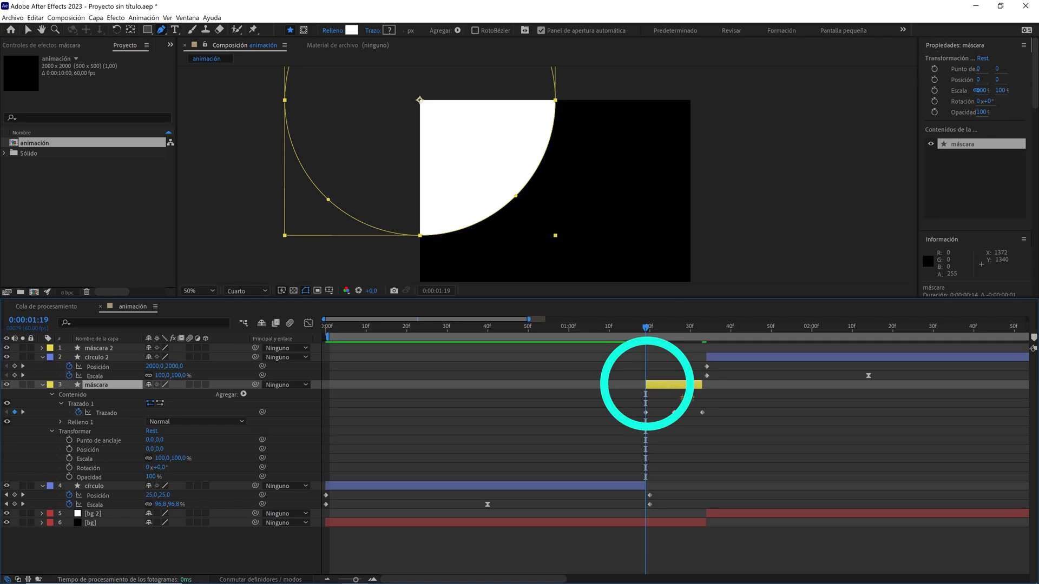
pyautogui.press('pageup')
pyautogui.press('pagedown')
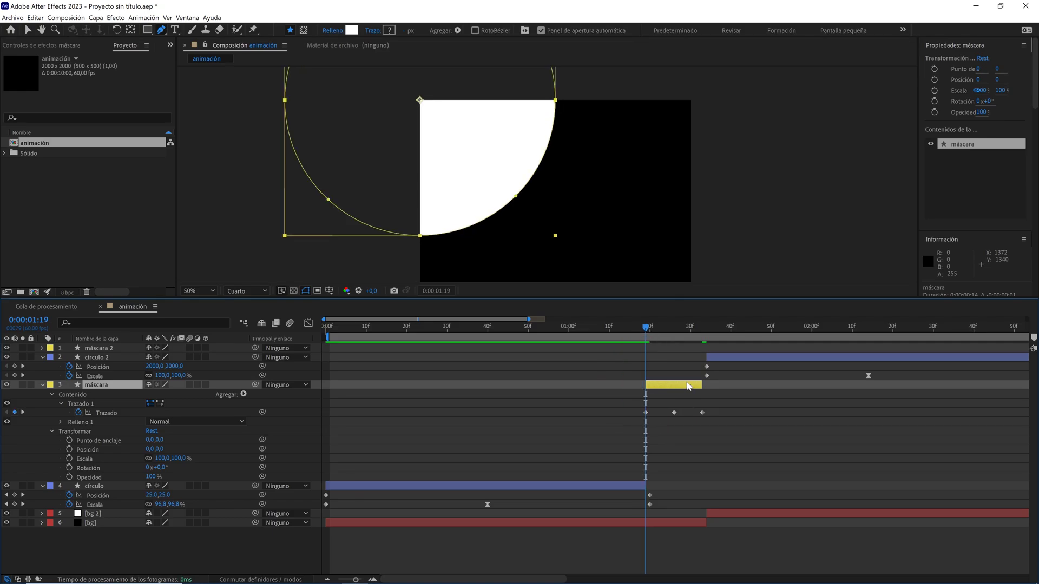
pyautogui.press('pageup')
pyautogui.press('pagedown')
pyautogui.press('pagedown')
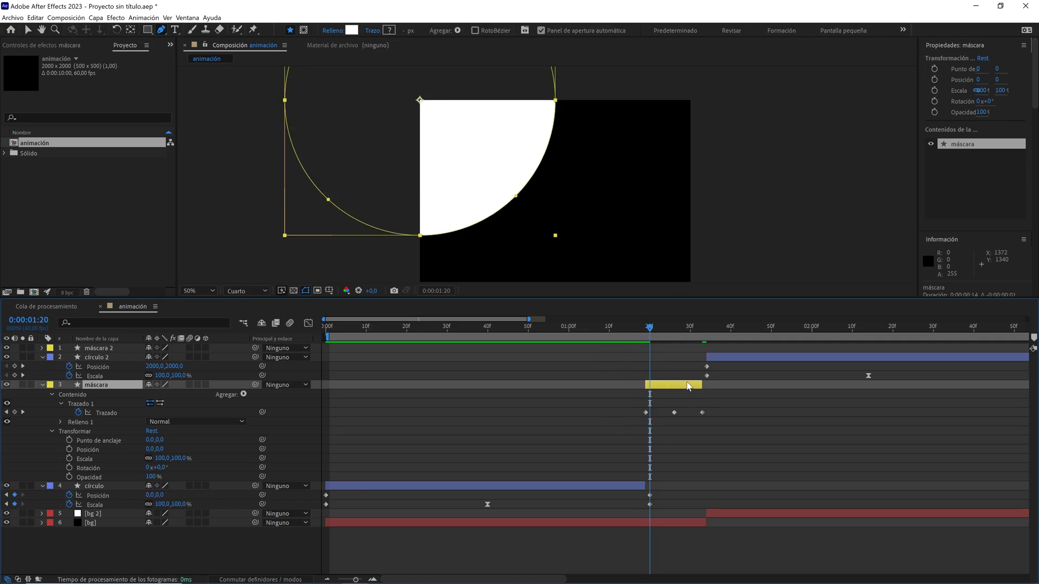
pyautogui.press('pagedown')
pyautogui.press('pagedown')
pyautogui.press('pagedown')
pyautogui.press('pagedown')
pyautogui.press('pagedown')
pyautogui.press('pagedown')
pyautogui.press('pagedown')
pyautogui.press('pagedown')
pyautogui.press('pagedown')
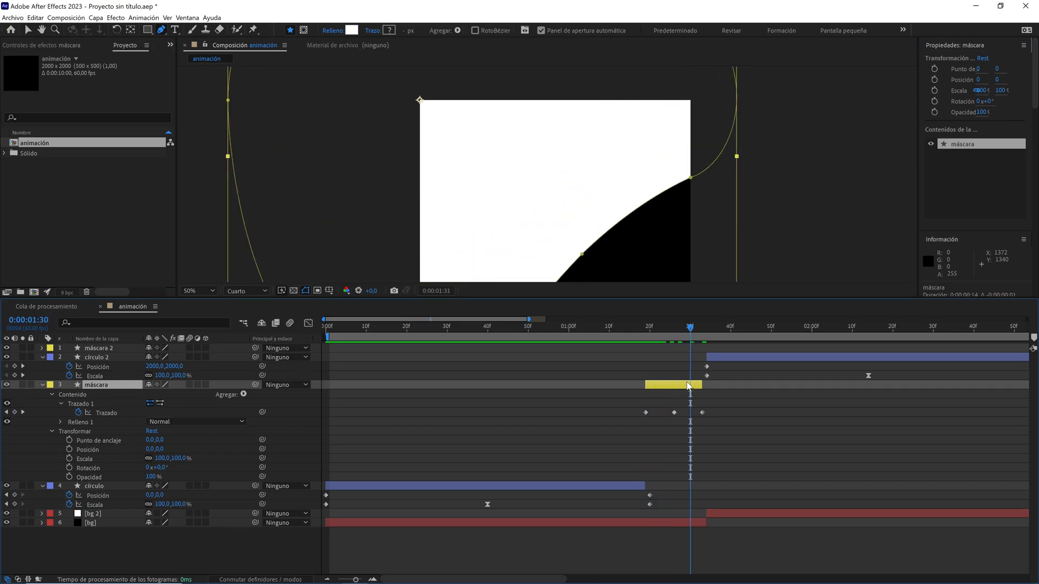
pyautogui.press('pagedown')
pyautogui.press('pagedown')
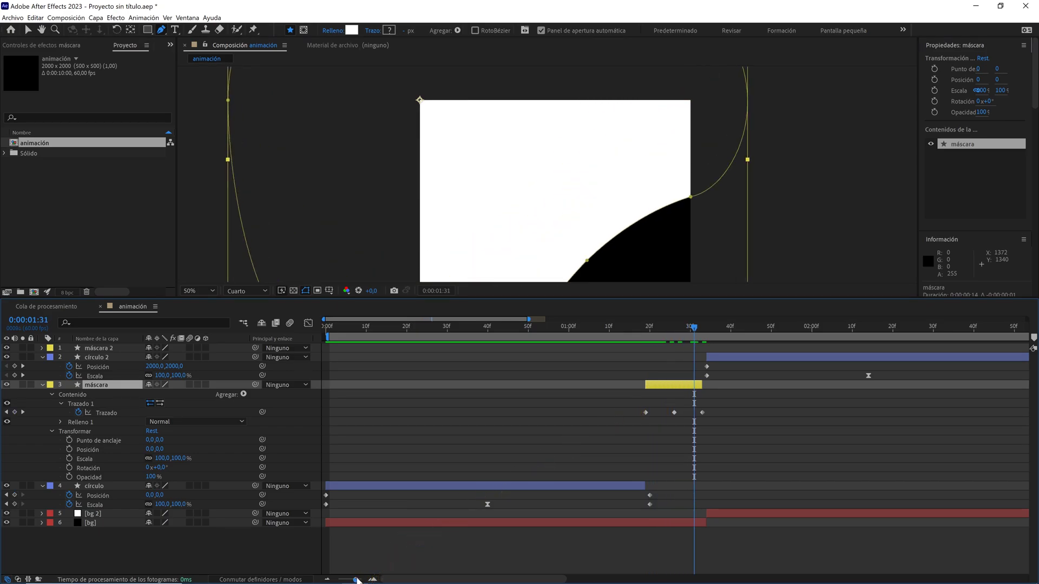
pyautogui.moveTo(357, 580); pyautogui.dragTo(363, 581)
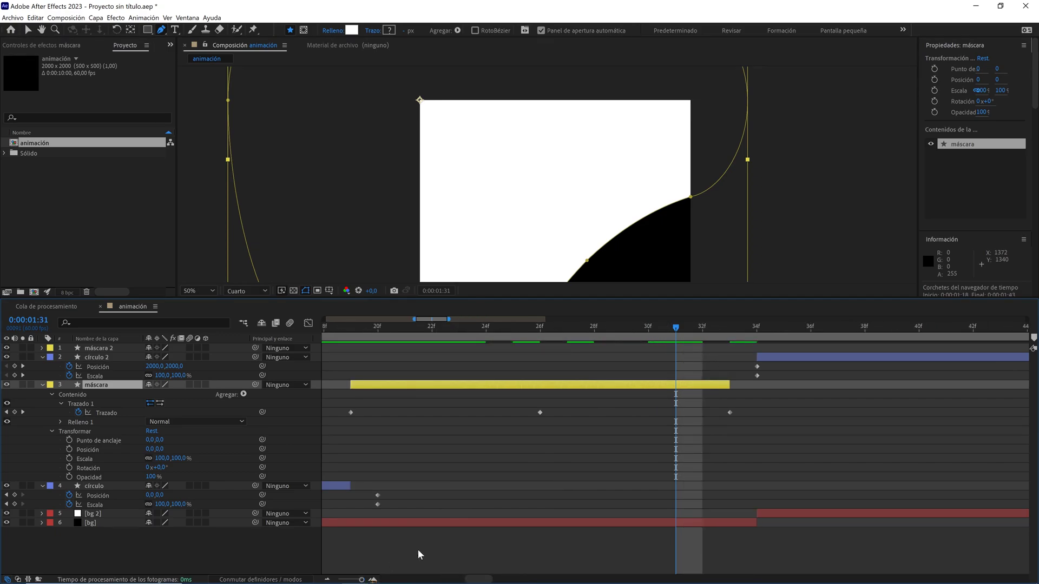
# - Trim bg to end at 1:33 and move círculo 2 to start at 1:33
pyautogui.click(724, 326)
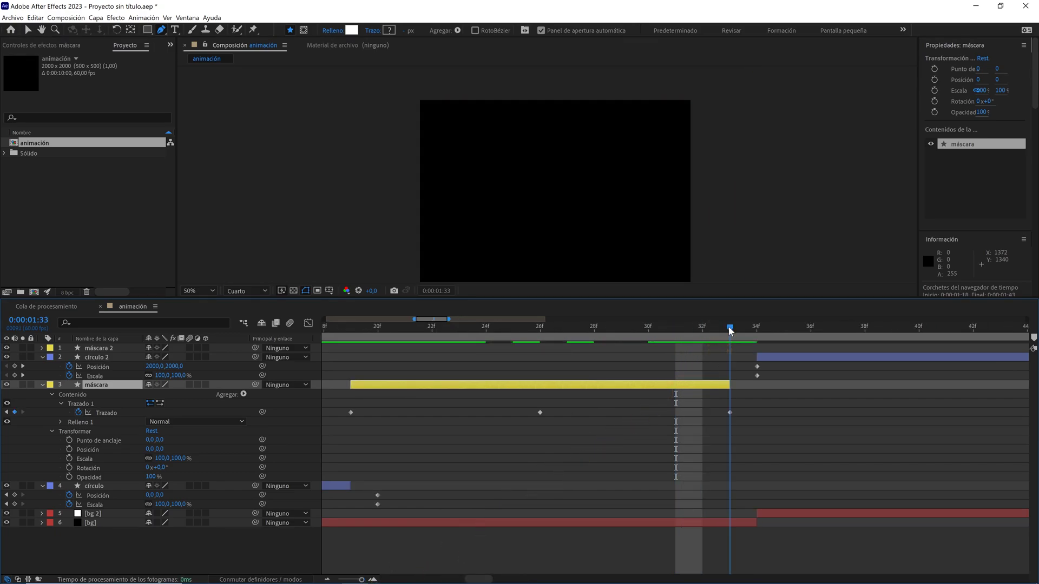
pyautogui.moveTo(758, 523)
pyautogui.mouseDown()
pyautogui.moveTo(736, 525)
pyautogui.moveTo(735, 514)
pyautogui.mouseUp()
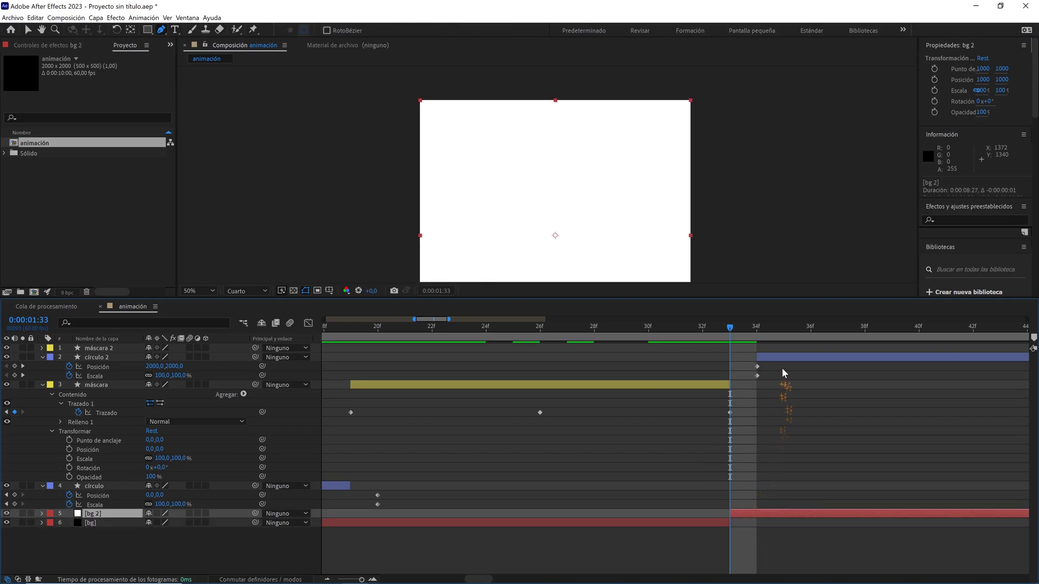
pyautogui.moveTo(784, 356); pyautogui.dragTo(767, 359)
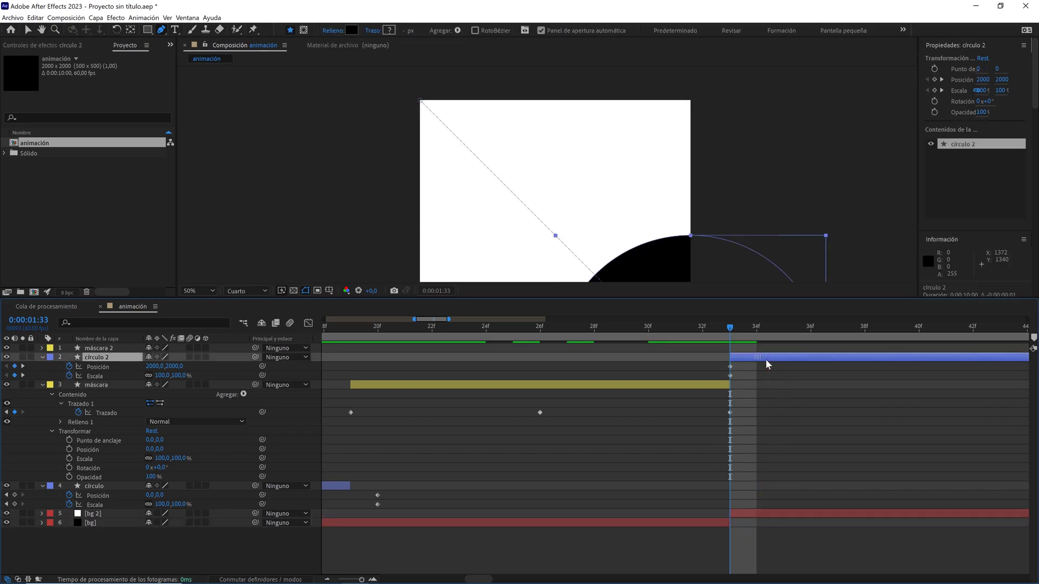
# - Nudge círculo 2's start by one frame, checking the handover frame by frame
pyautogui.moveTo(768, 249); pyautogui.dragTo(740, 215)
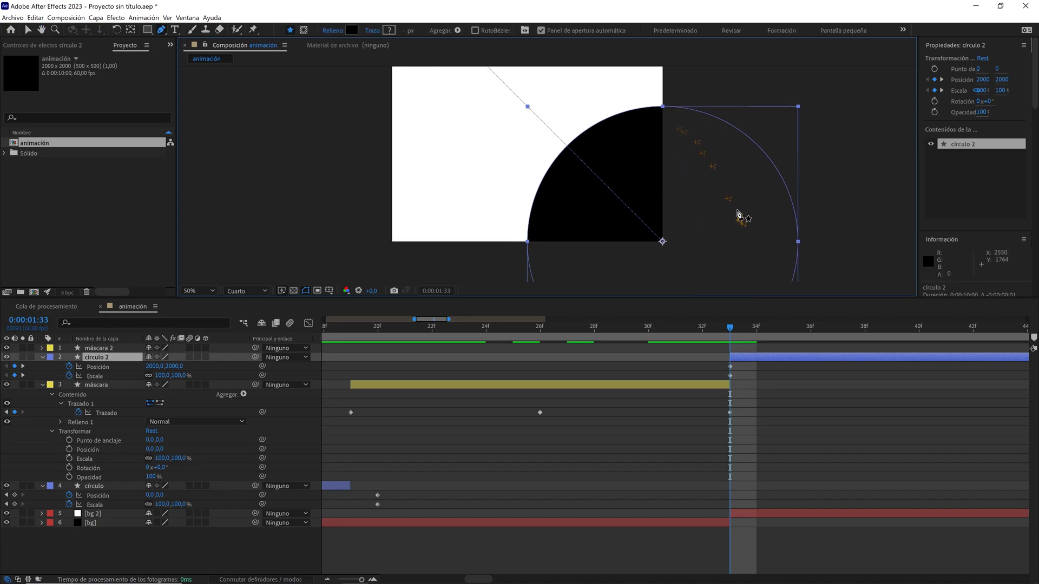
pyautogui.press('pagedown')
pyautogui.press('pagedown')
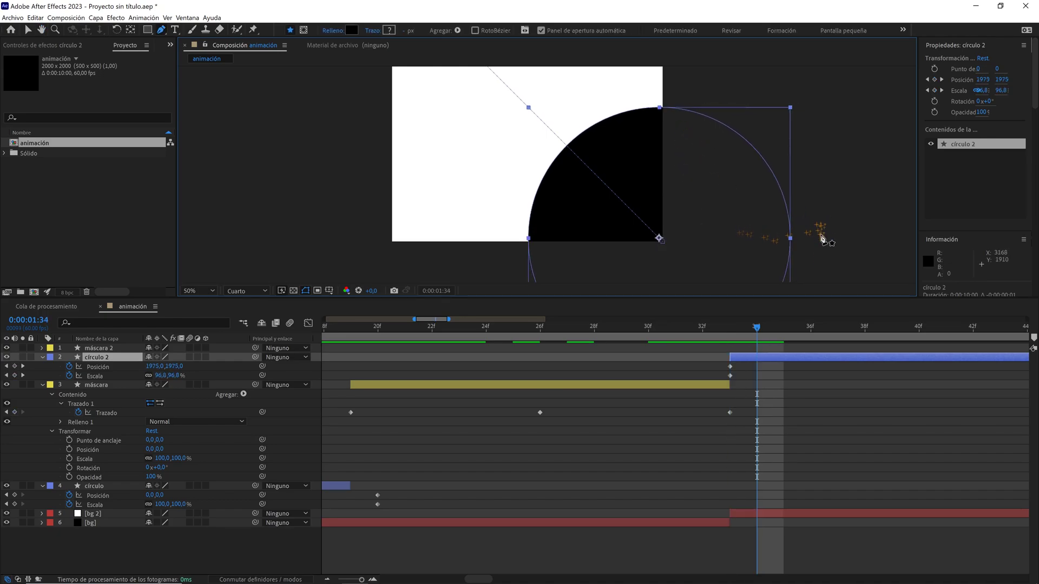
pyautogui.moveTo(730, 356); pyautogui.dragTo(756, 361)
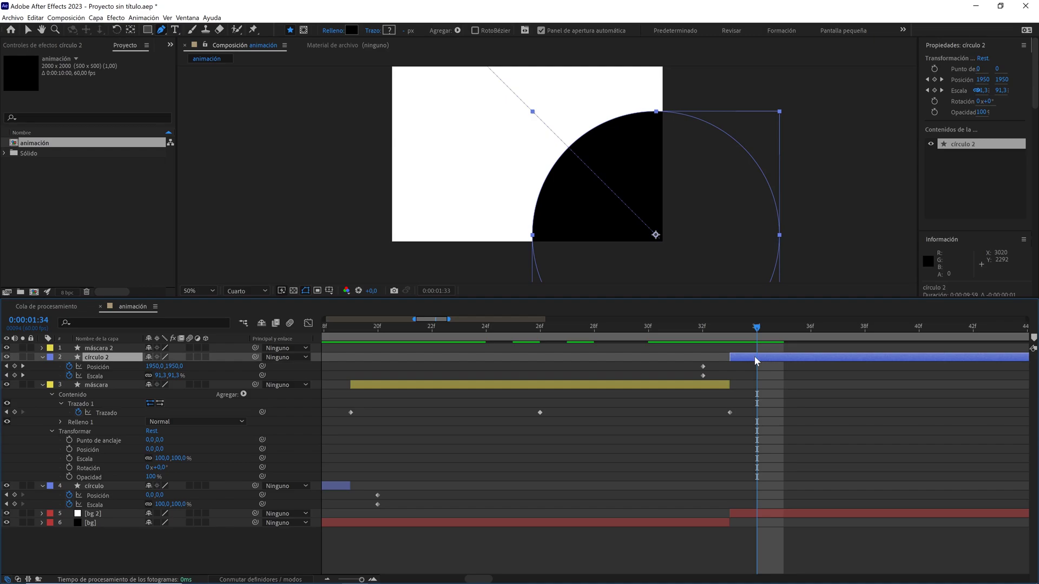
pyautogui.press('pageup')
pyautogui.press('pageup')
pyautogui.press('pageup')
pyautogui.press('pagedown')
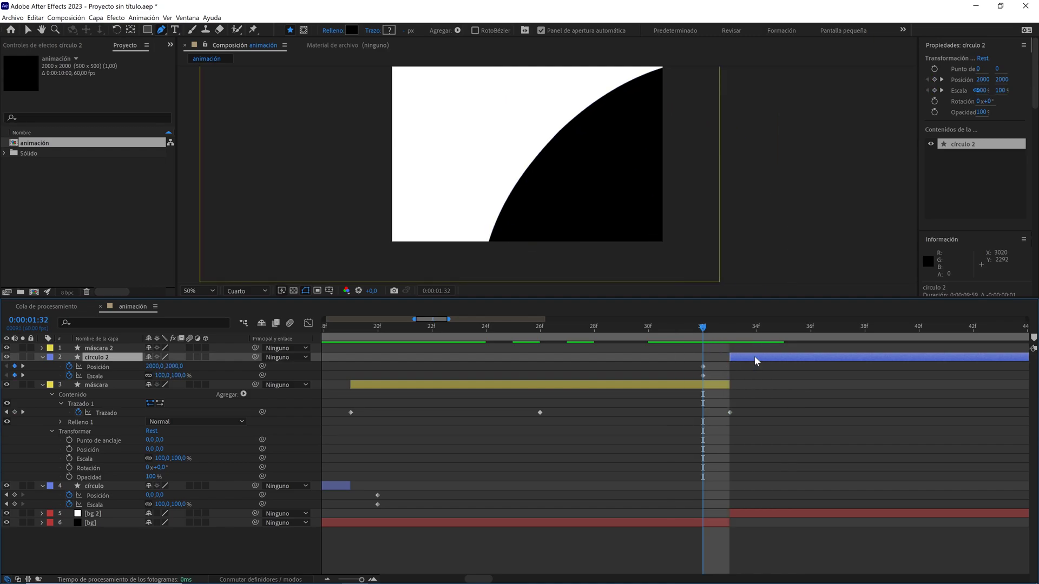
pyautogui.press('pagedown')
pyautogui.press('pagedown')
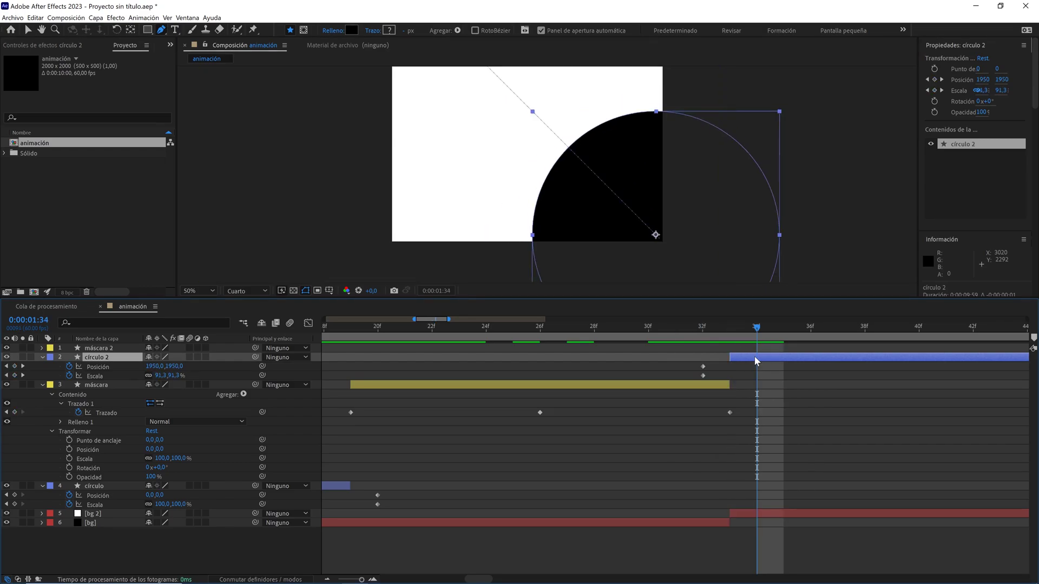
pyautogui.moveTo(756, 328); pyautogui.dragTo(730, 327)
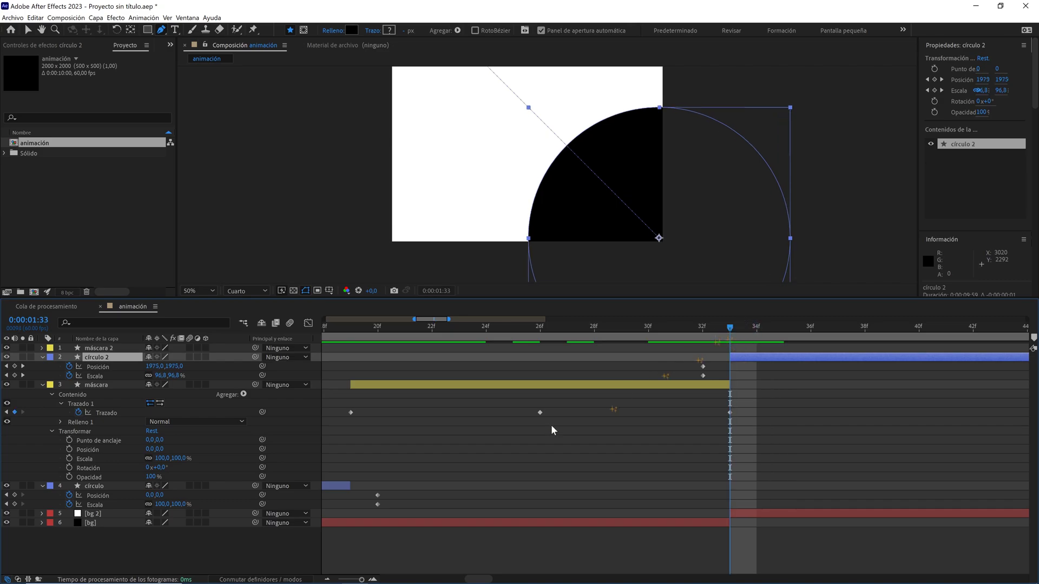
pyautogui.moveTo(362, 580); pyautogui.dragTo(354, 580)
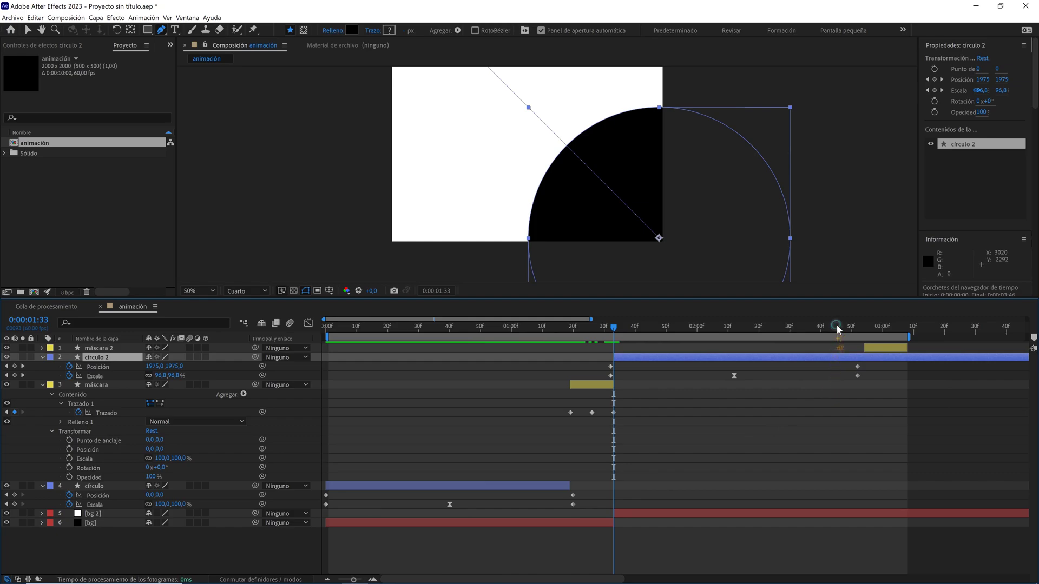
# - Move máscara 2's start to the playhead near 2:52
pyautogui.moveTo(837, 326); pyautogui.dragTo(856, 327)
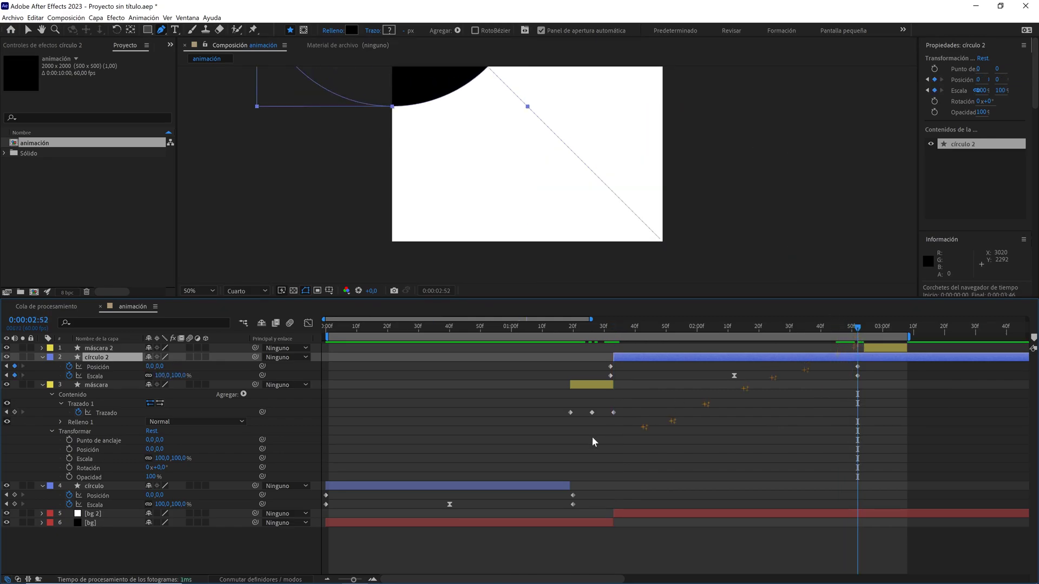
pyautogui.moveTo(354, 580); pyautogui.dragTo(362, 580)
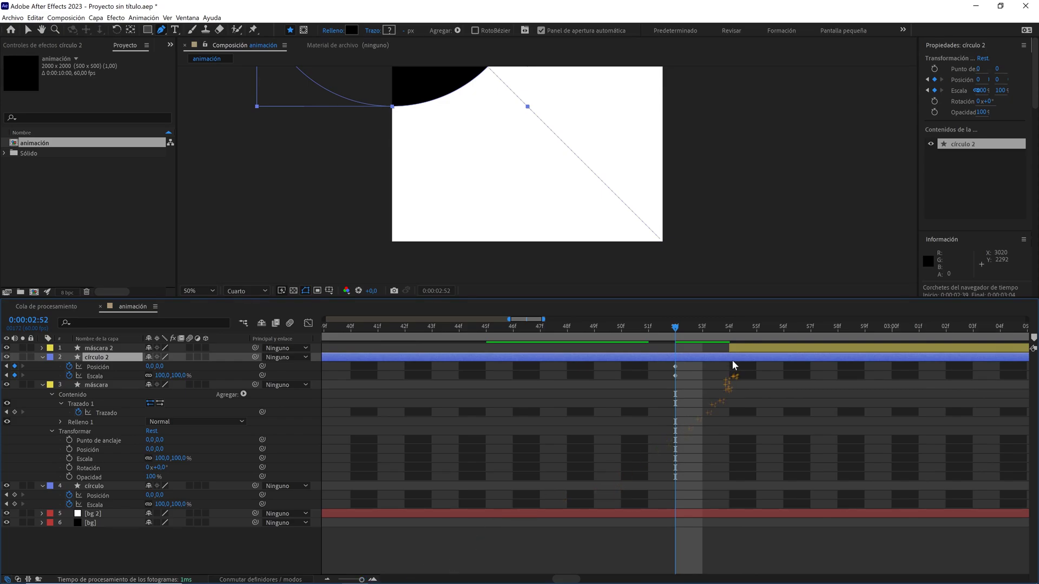
pyautogui.moveTo(735, 348); pyautogui.dragTo(706, 350)
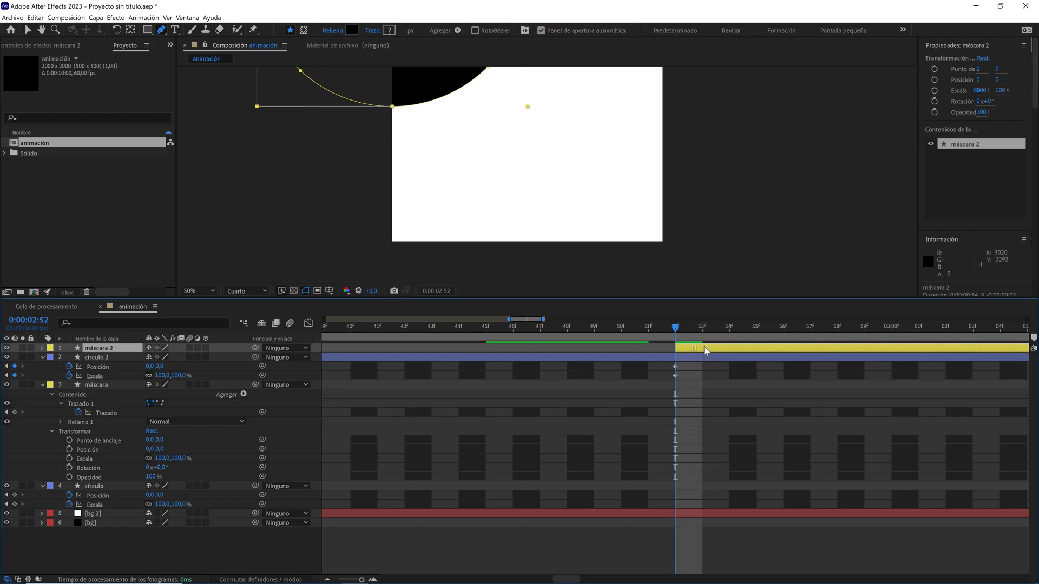
pyautogui.moveTo(538, 219); pyautogui.dragTo(578, 260)
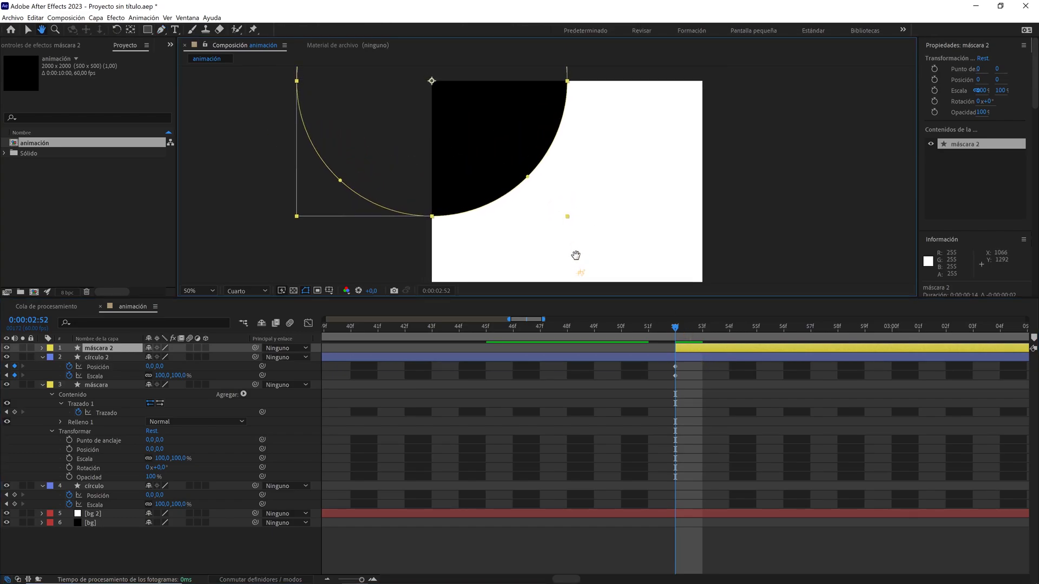
# - Split círculo 2 at 2:51, delete the círculo 3 piece, and check the cut
pyautogui.press('pageup')
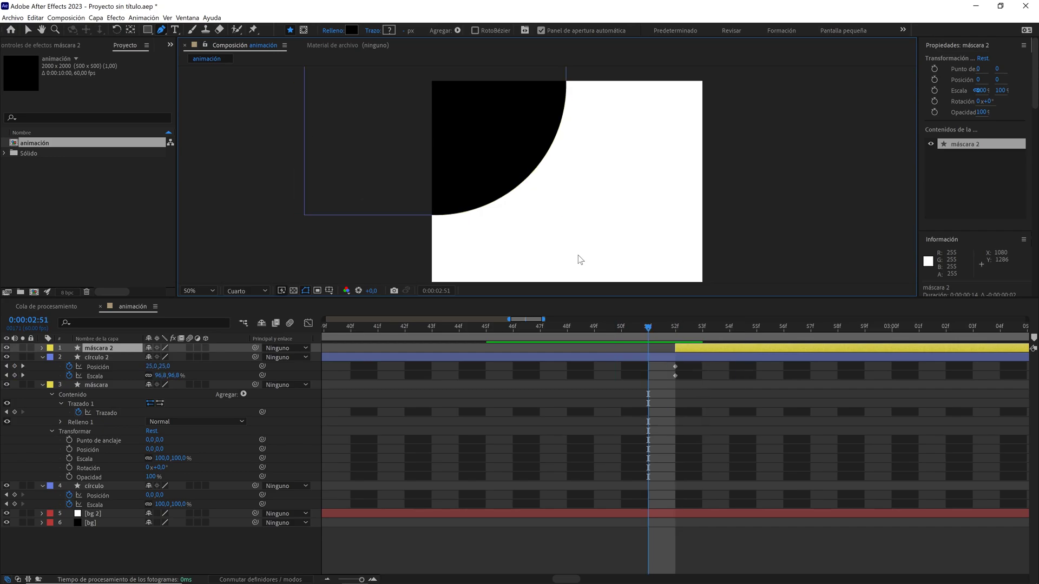
pyautogui.click(668, 359)
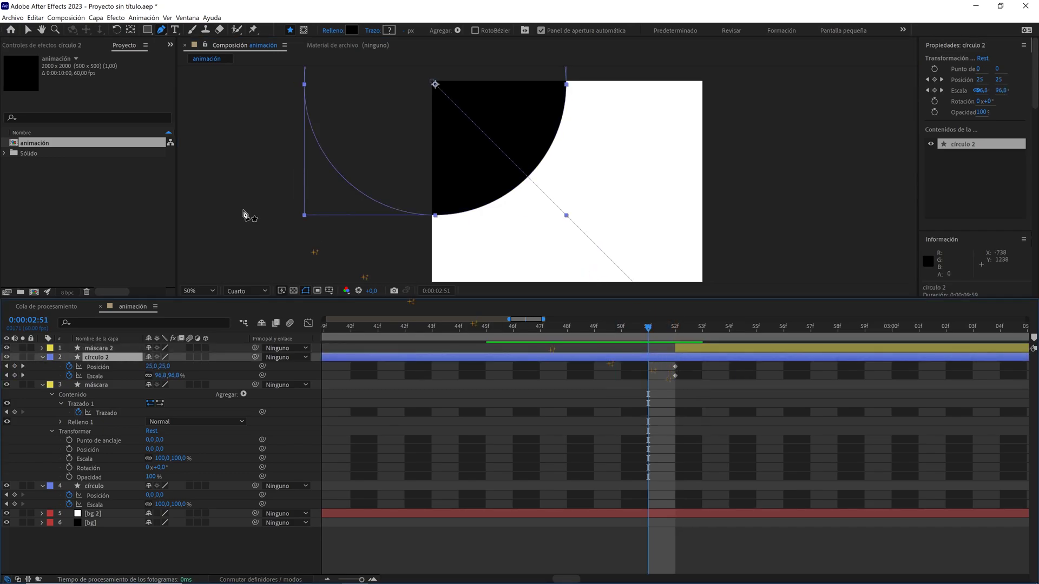
pyautogui.click(36, 17)
pyautogui.click(54, 142)
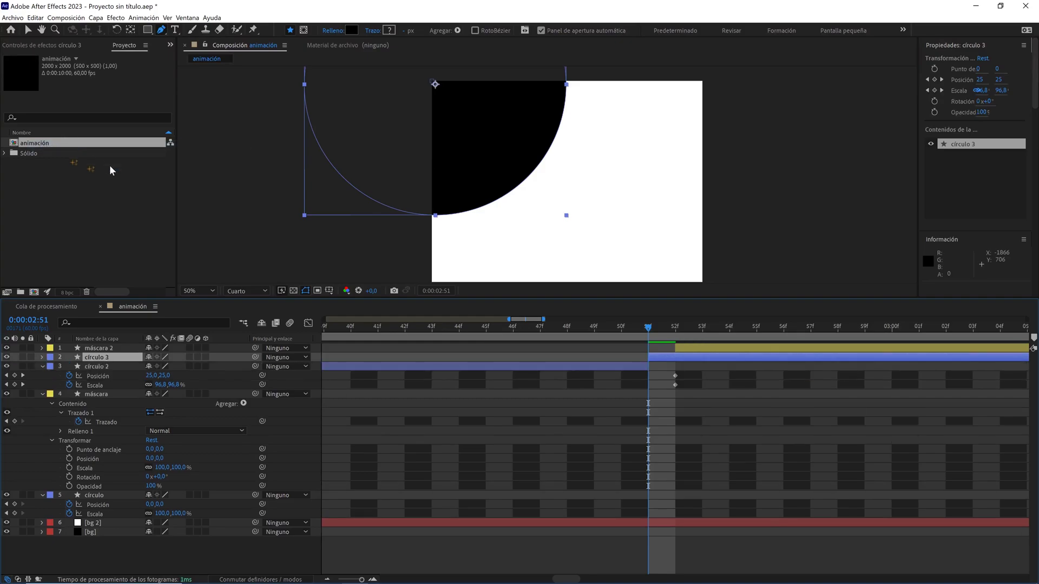
pyautogui.press('Delete')
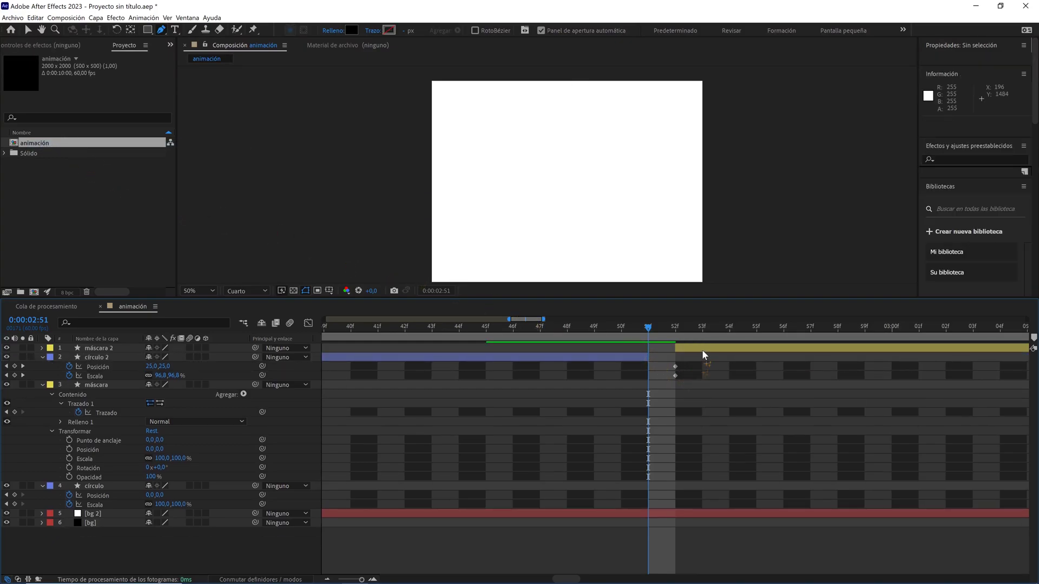
pyautogui.click(702, 350)
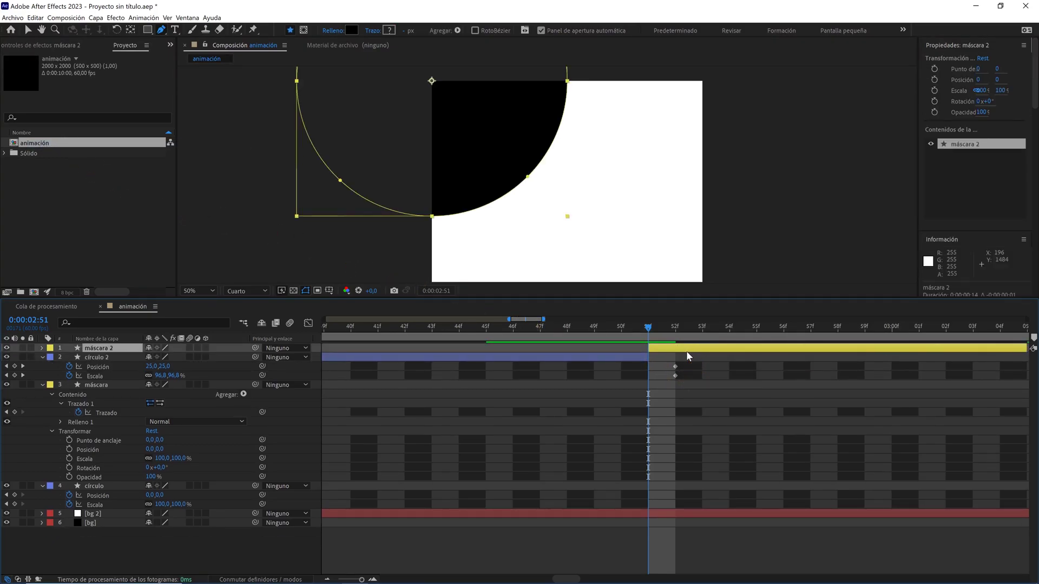
pyautogui.press('pageup')
pyautogui.press('pagedown')
pyautogui.press('pageup')
pyautogui.press('pagedown')
pyautogui.press('pagedown')
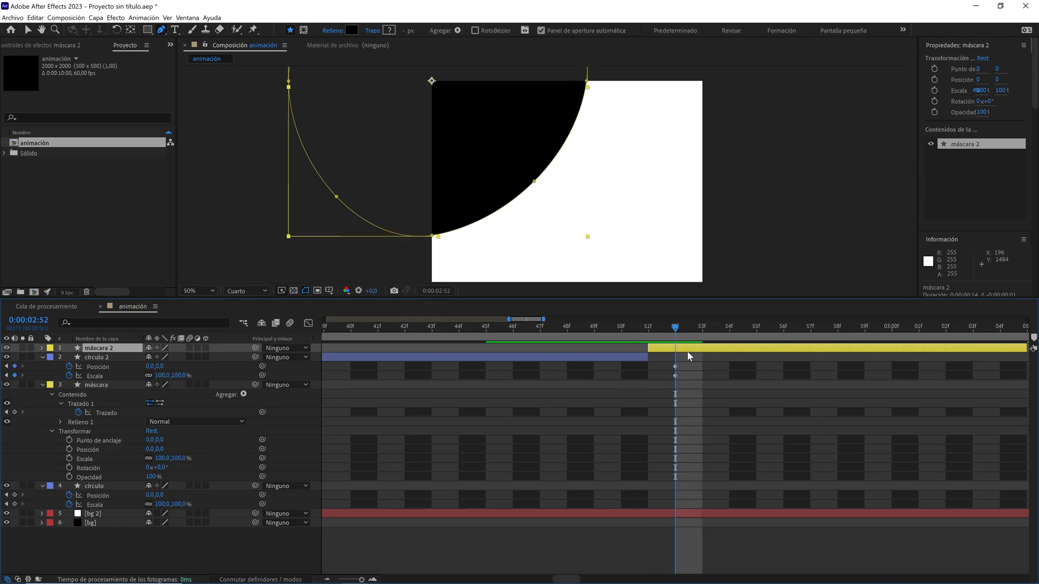
pyautogui.press('pageup')
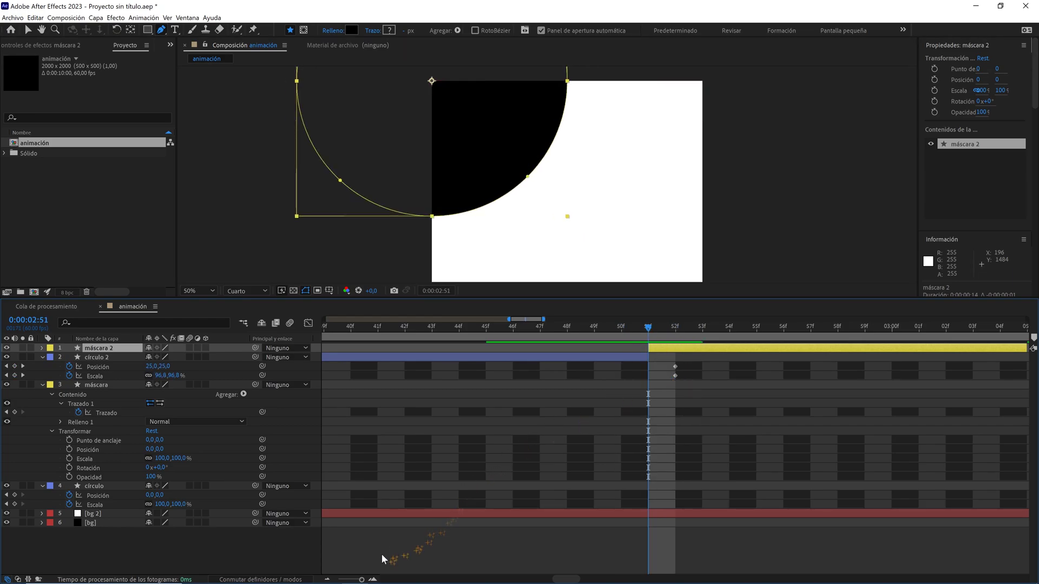
# - End the work area at 3:04, matching máscara 2's last path keyframe
pyautogui.moveTo(362, 579); pyautogui.dragTo(351, 580)
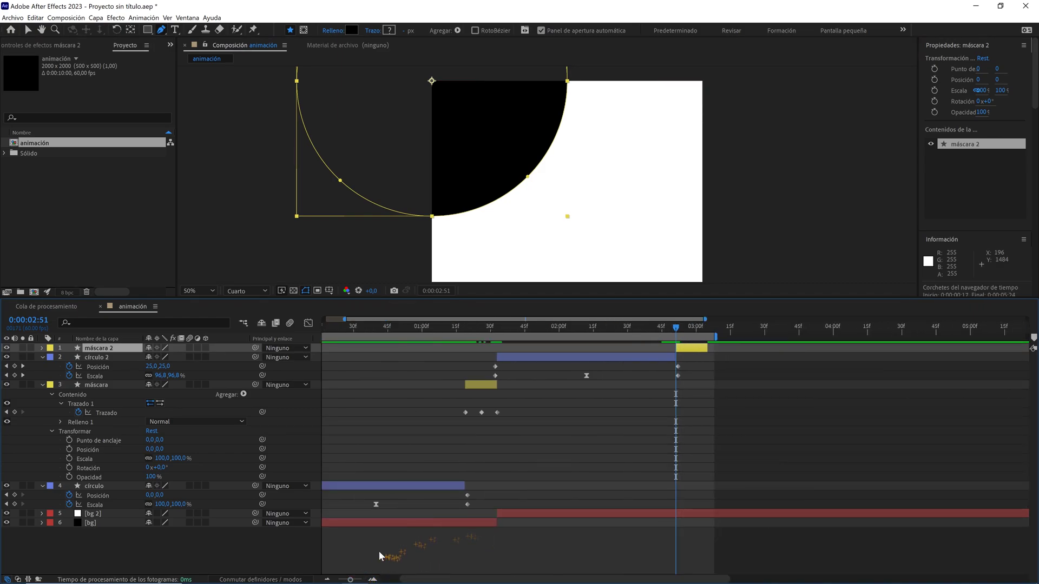
pyautogui.moveTo(352, 580); pyautogui.dragTo(338, 580)
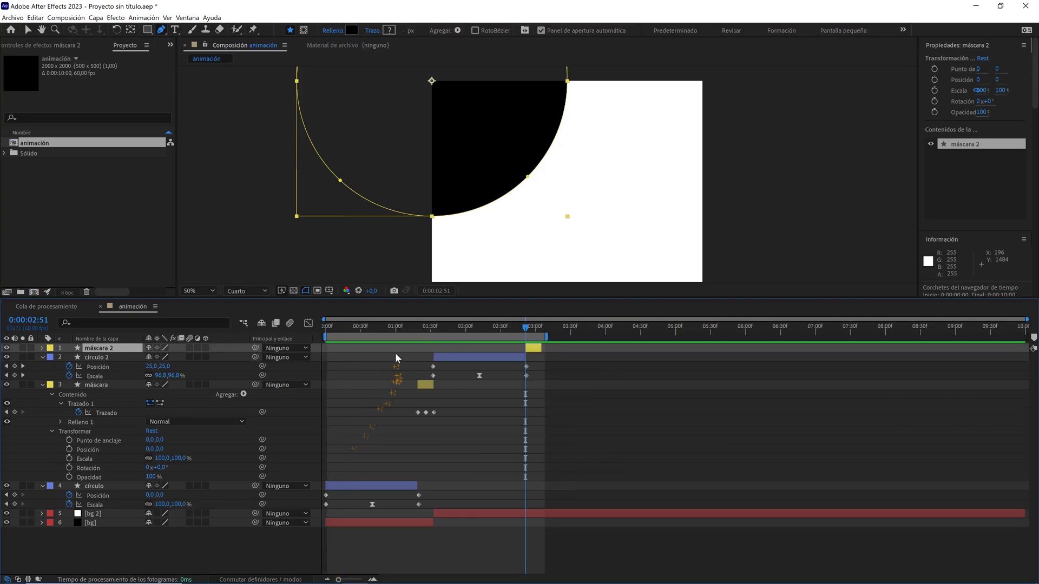
pyautogui.moveTo(403, 323)
pyautogui.mouseDown()
pyautogui.moveTo(336, 330)
pyautogui.moveTo(535, 352)
pyautogui.mouseUp()
pyautogui.moveTo(339, 580); pyautogui.dragTo(360, 580)
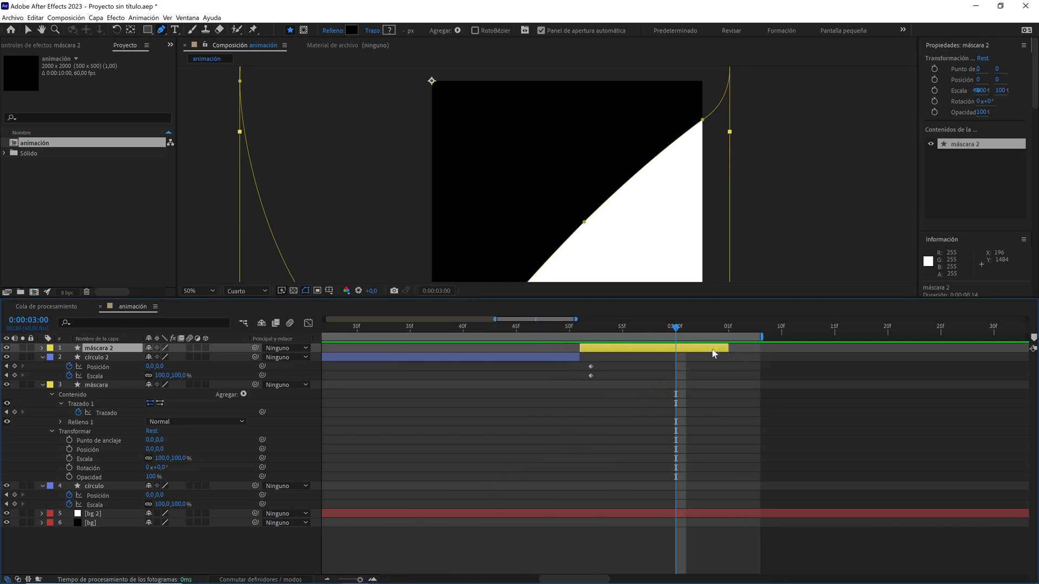
pyautogui.press('u')
pyautogui.moveTo(764, 338); pyautogui.dragTo(736, 336)
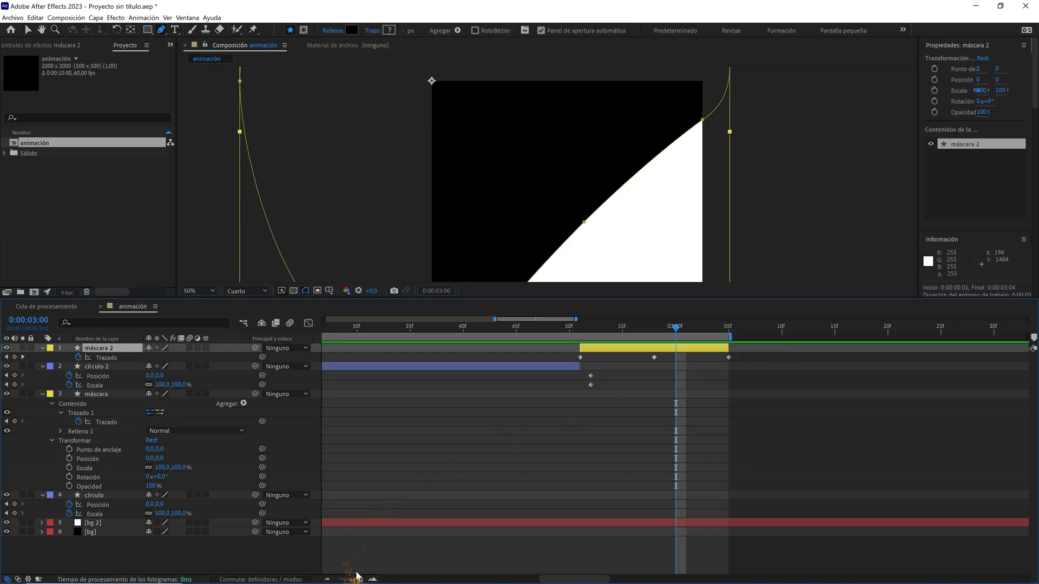
# - Zoom the timeline out to 10 seconds and fit the composition in the viewer
pyautogui.moveTo(361, 579); pyautogui.dragTo(332, 578)
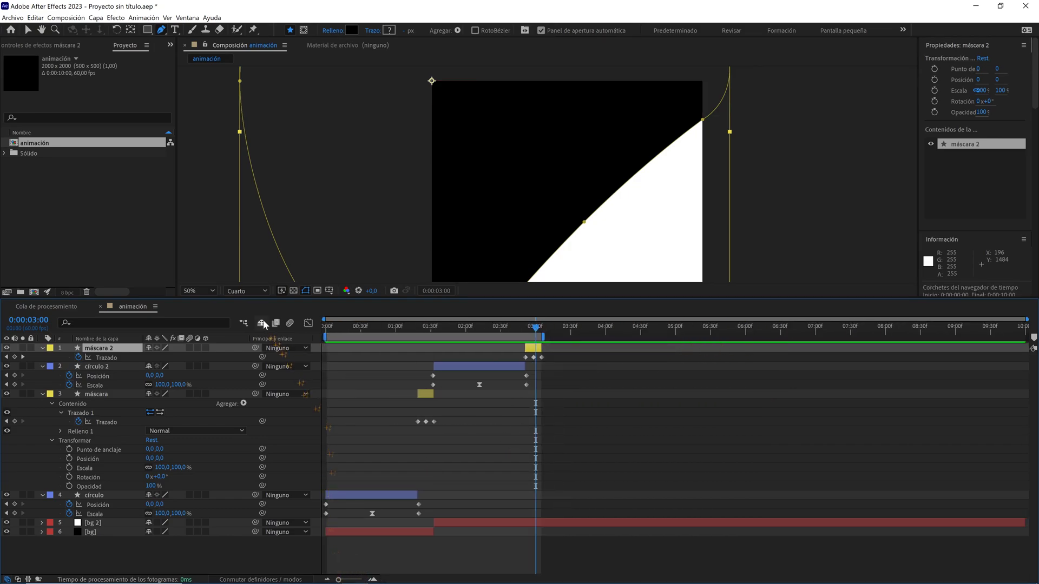
pyautogui.click(247, 291)
pyautogui.click(252, 350)
pyautogui.click(200, 290)
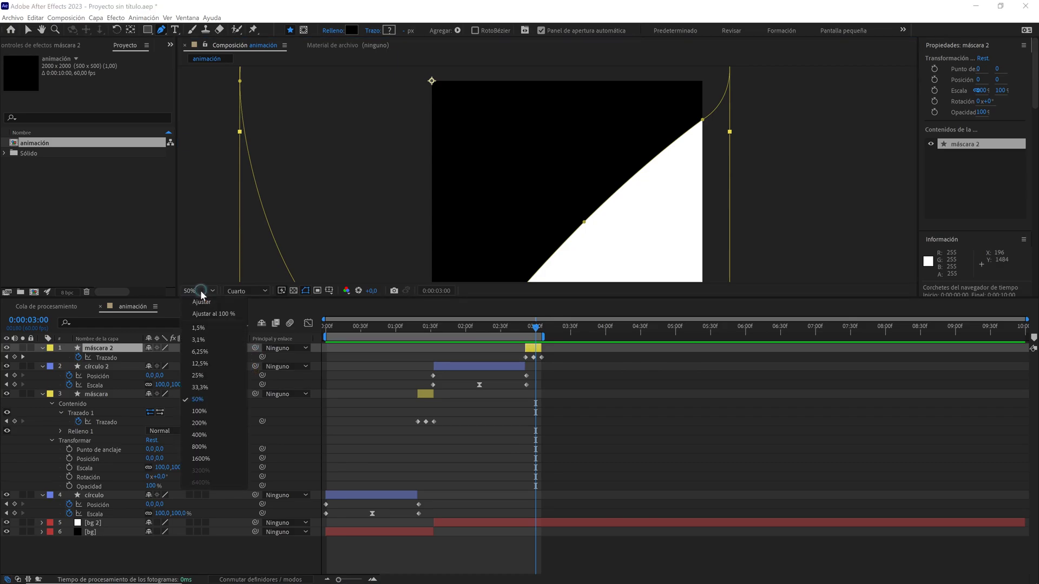
pyautogui.click(238, 302)
pyautogui.click(241, 547)
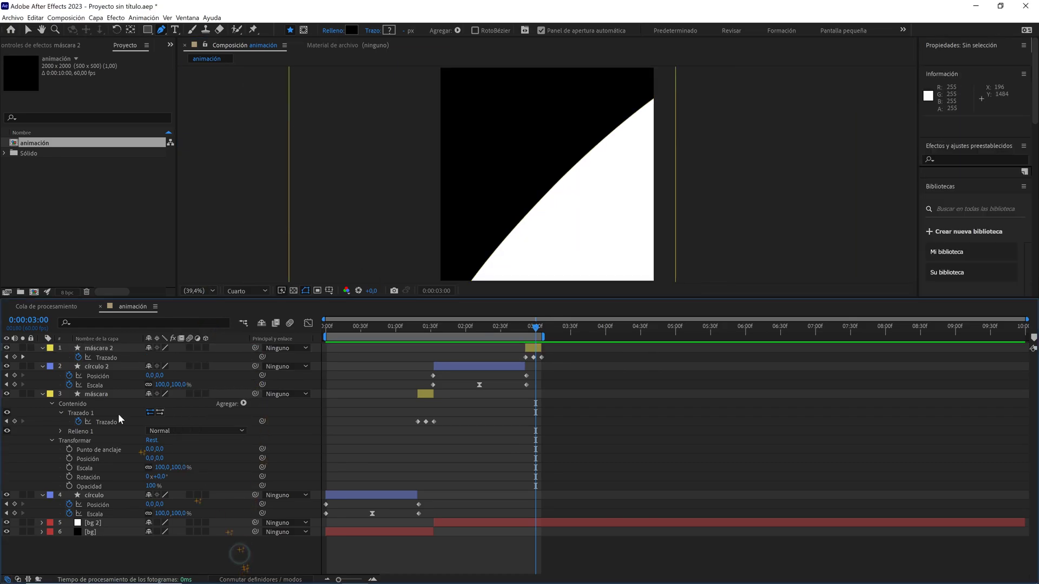
# - Collapse all layers, rewind to 0, and preview at Full (Completa) resolution
pyautogui.hotkey('ctrl', 'a')
pyautogui.click(43, 348)
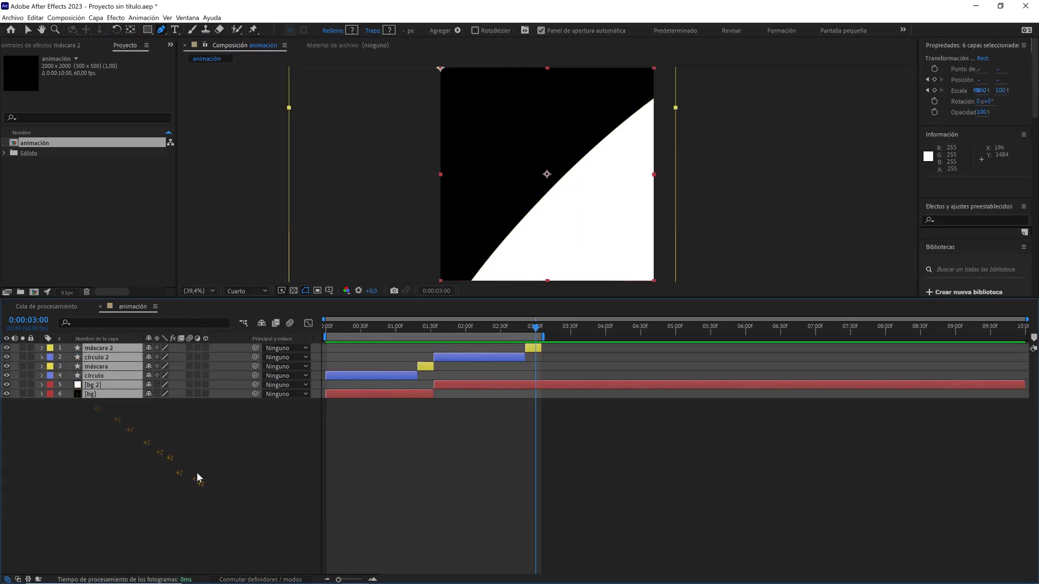
pyautogui.click(196, 472)
pyautogui.moveTo(409, 328)
pyautogui.mouseDown()
pyautogui.moveTo(336, 324)
pyautogui.moveTo(367, 384)
pyautogui.mouseUp()
pyautogui.click(246, 377)
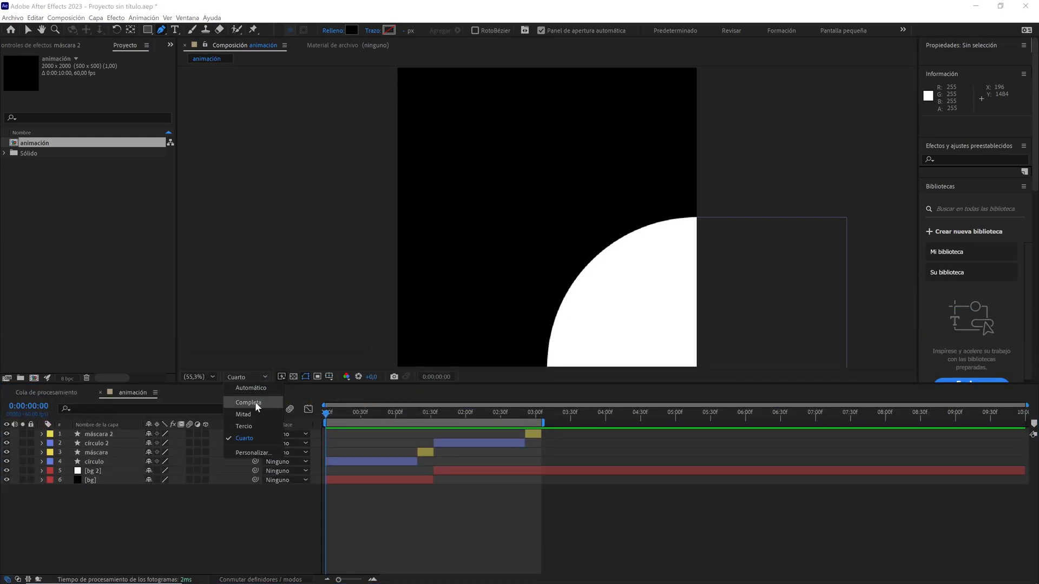
pyautogui.click(255, 403)
pyautogui.press('space')
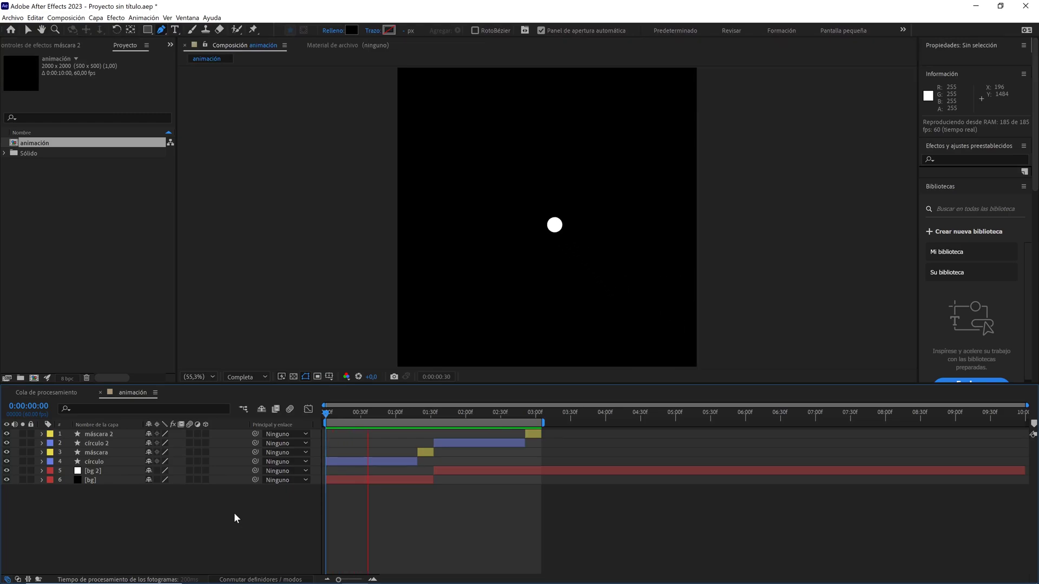